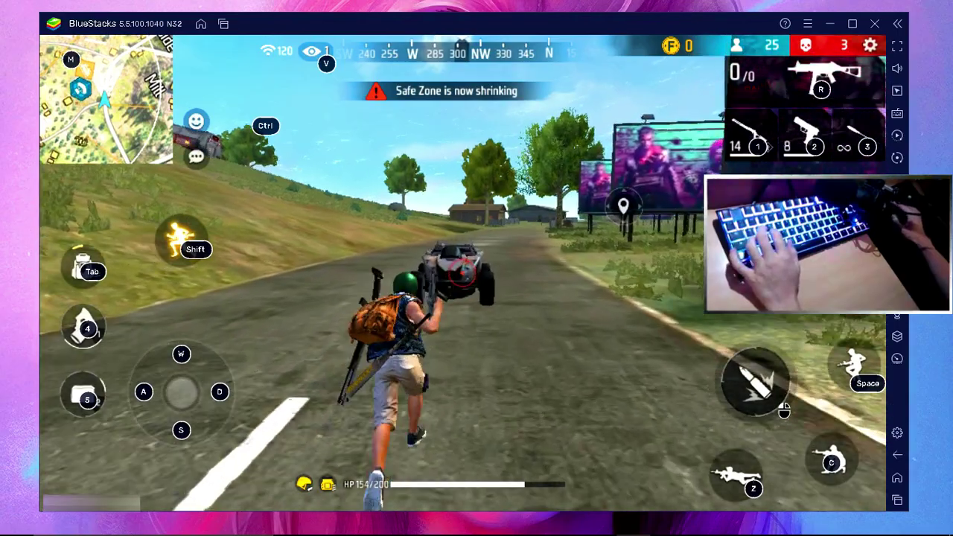
Board the white buggy and drive it up the grassy hillside toward the road.
{"action": "key", "text": "f"}
{"action": "key", "text": "f"}
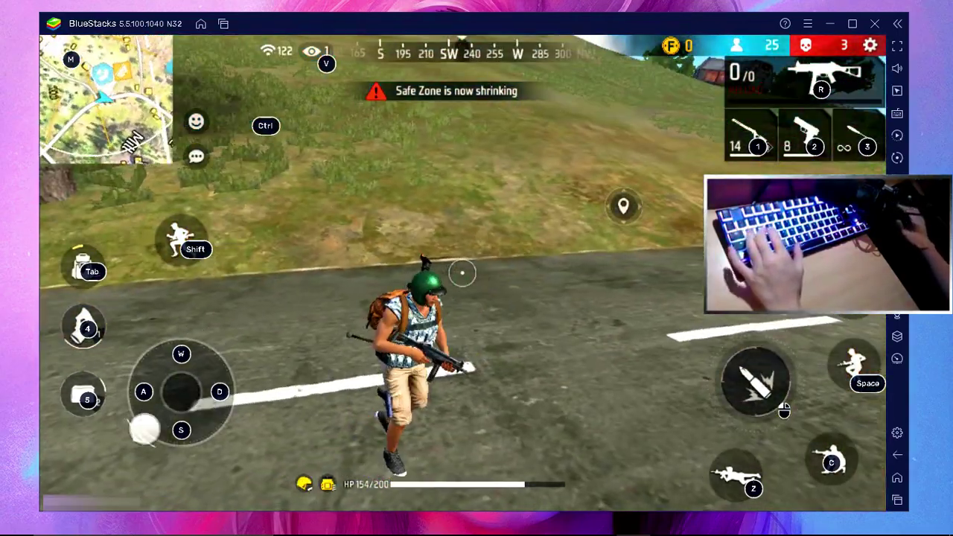
{"action": "key", "text": "a"}
{"action": "key", "text": "d"}
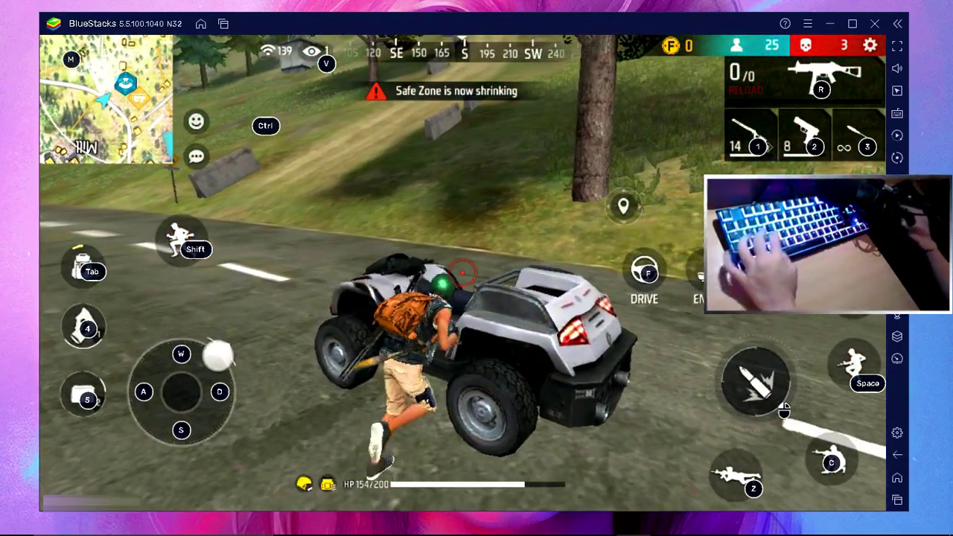
{"action": "key", "text": "f"}
{"action": "key", "text": "w"}
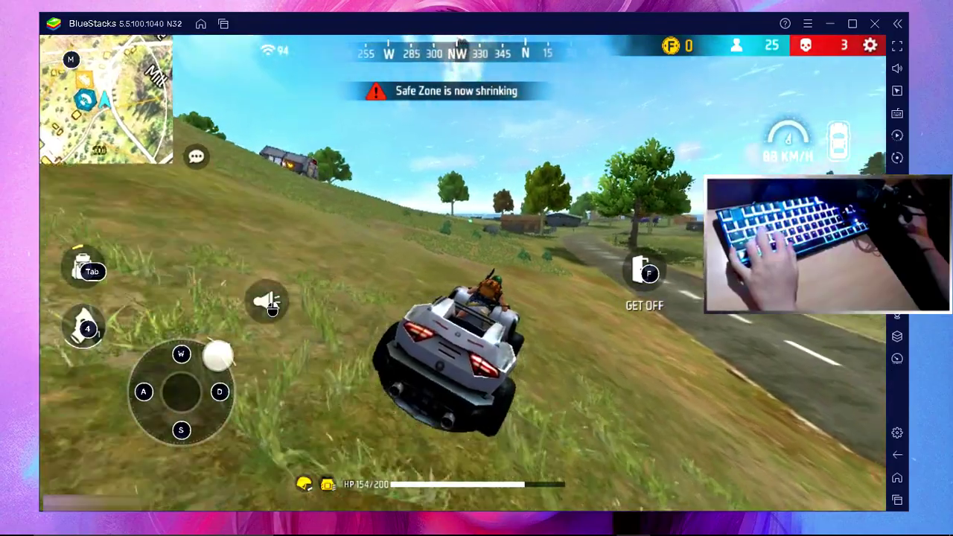
{"action": "key", "text": "d"}
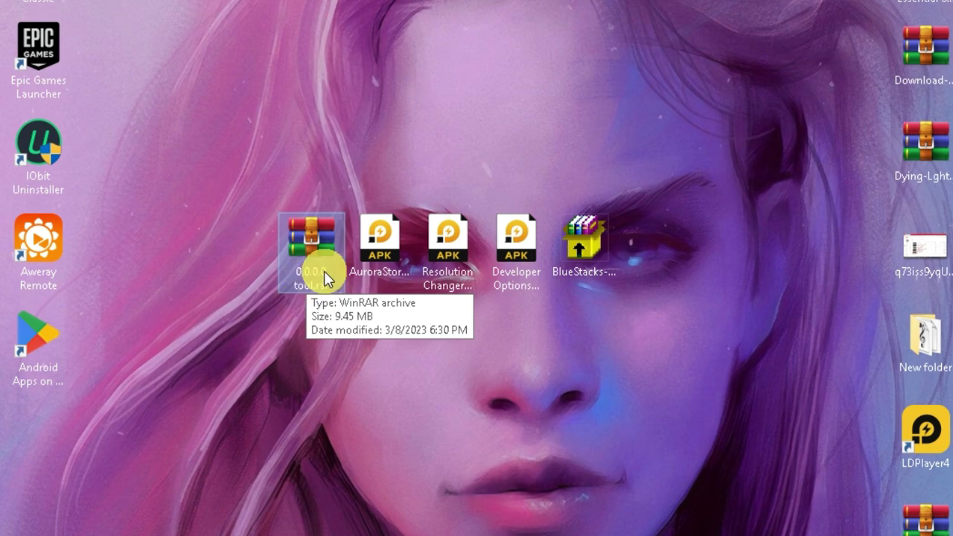
Open the BlueStacks installer from the desktop and switch to a customized installation.
{"action": "left_click_drag", "start_coordinate": [685, 293], "coordinate": [248, 143]}
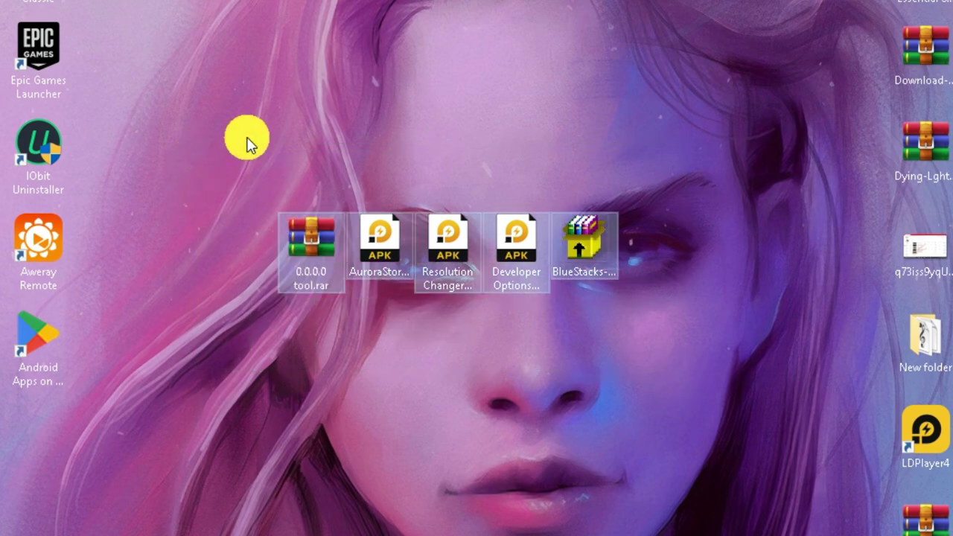
{"action": "left_click", "coordinate": [611, 159]}
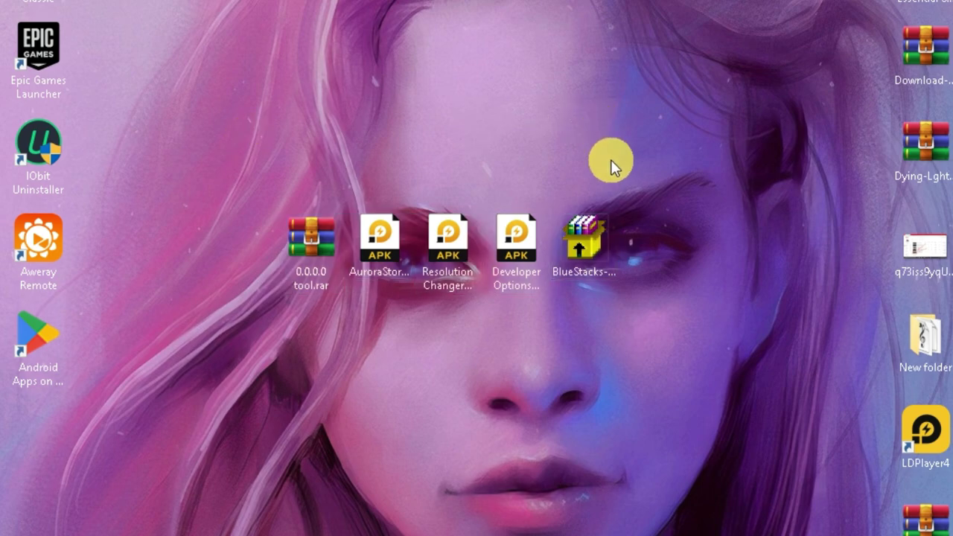
{"action": "left_click", "coordinate": [601, 226]}
{"action": "right_click", "coordinate": [600, 227]}
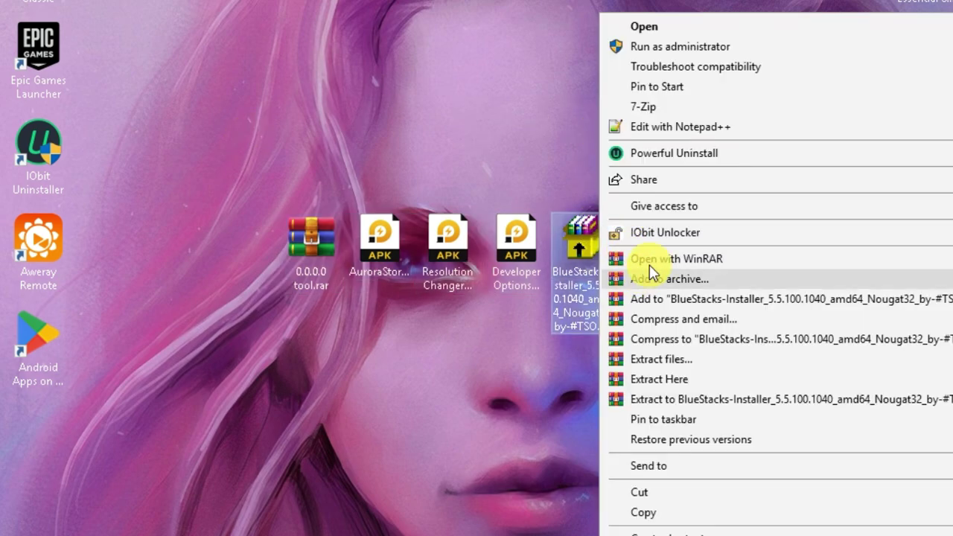
{"action": "left_click", "coordinate": [665, 52]}
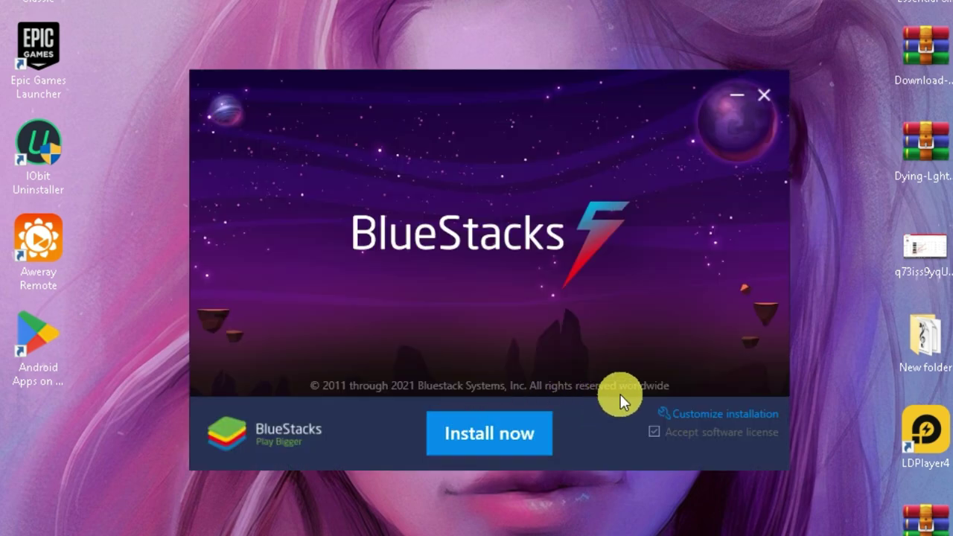
{"action": "left_click", "coordinate": [722, 411]}
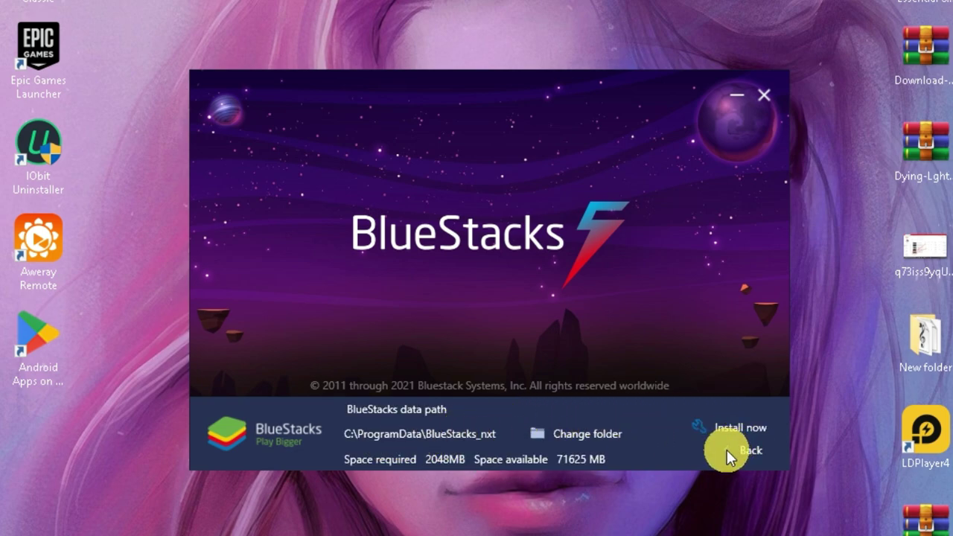
Install BlueStacks 5 and launch it once installation completes.
{"action": "left_click", "coordinate": [731, 431]}
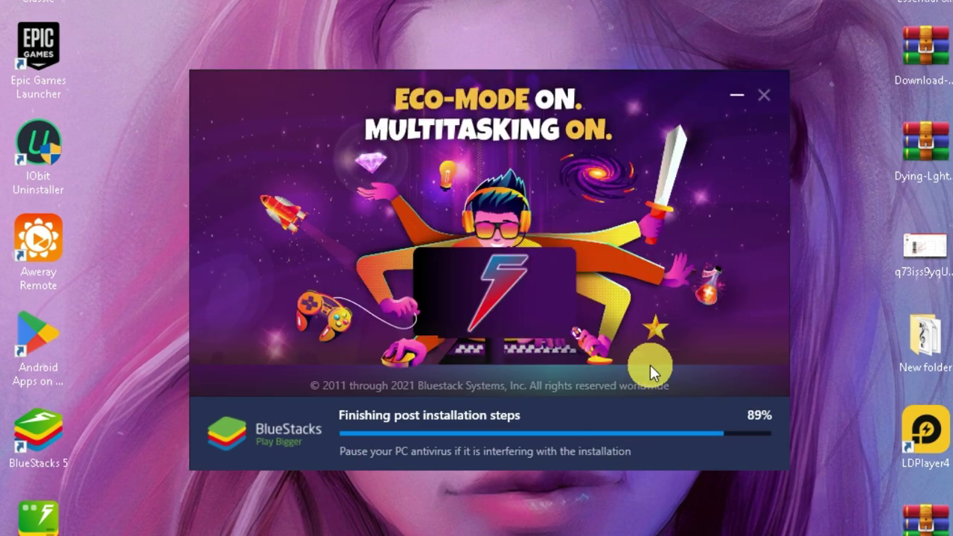
{"action": "left_click", "coordinate": [495, 444]}
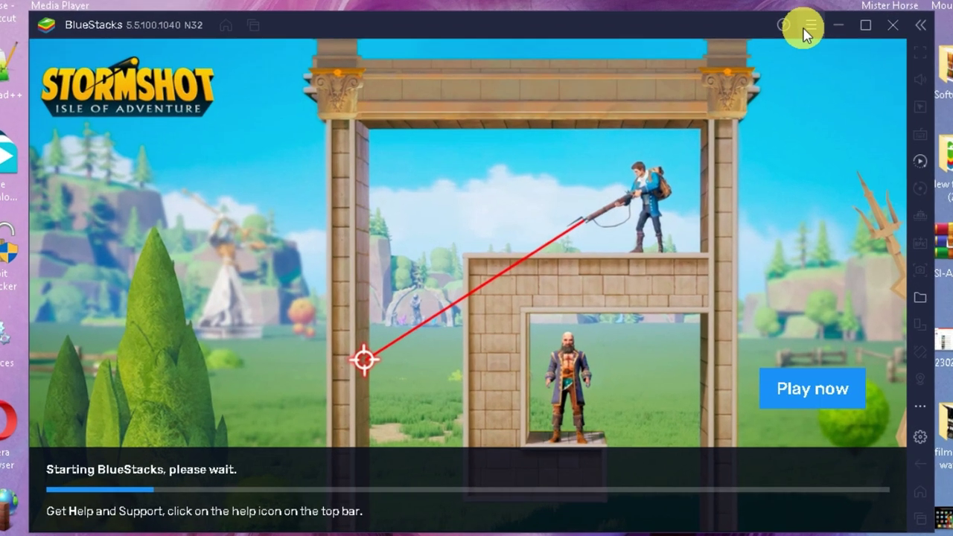
Set Performance to Low (1 Core) CPU, Low(1 GB) memory and High Performance mode.
{"action": "left_click", "coordinate": [747, 65]}
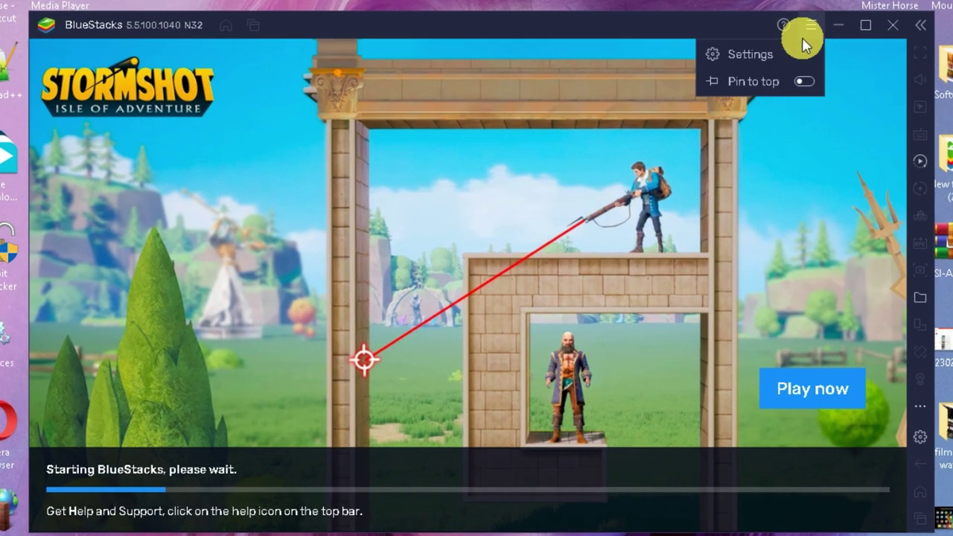
{"action": "left_click", "coordinate": [791, 59]}
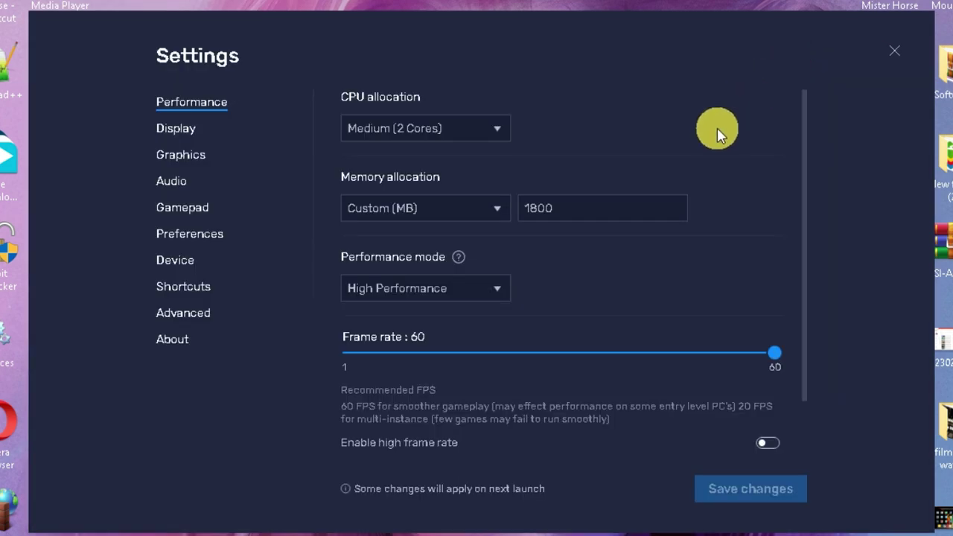
{"action": "left_click", "coordinate": [447, 128]}
{"action": "left_click", "coordinate": [403, 213]}
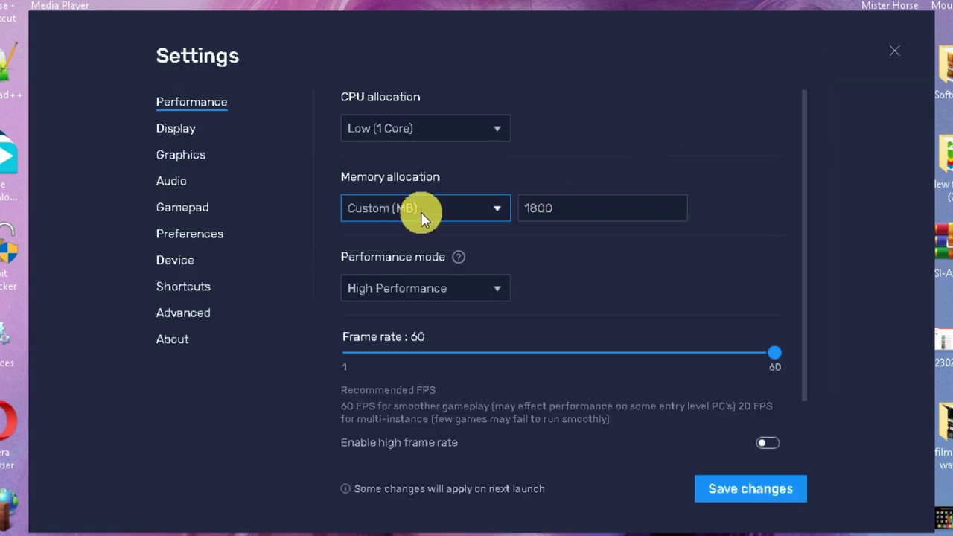
{"action": "left_click", "coordinate": [428, 212]}
{"action": "left_click", "coordinate": [404, 290]}
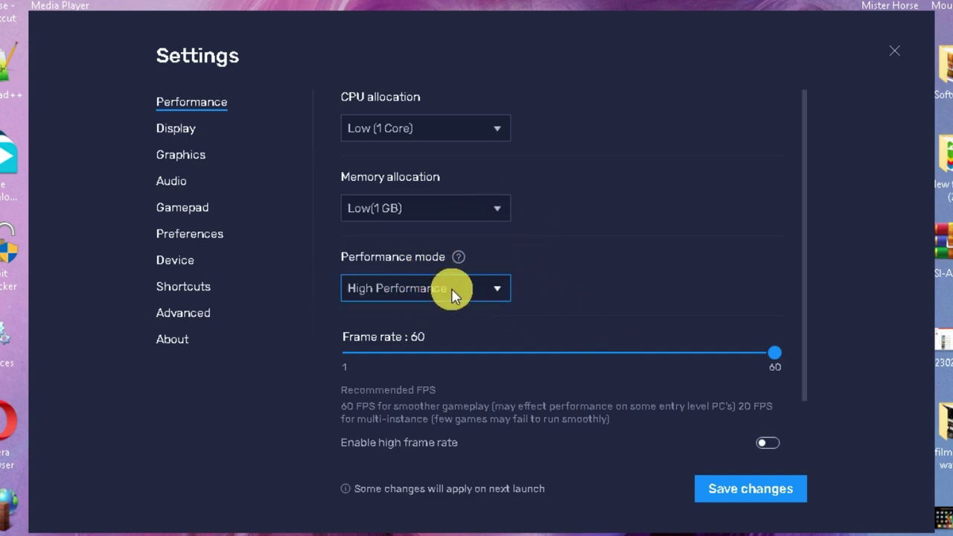
{"action": "left_click", "coordinate": [444, 290]}
{"action": "left_click", "coordinate": [402, 345]}
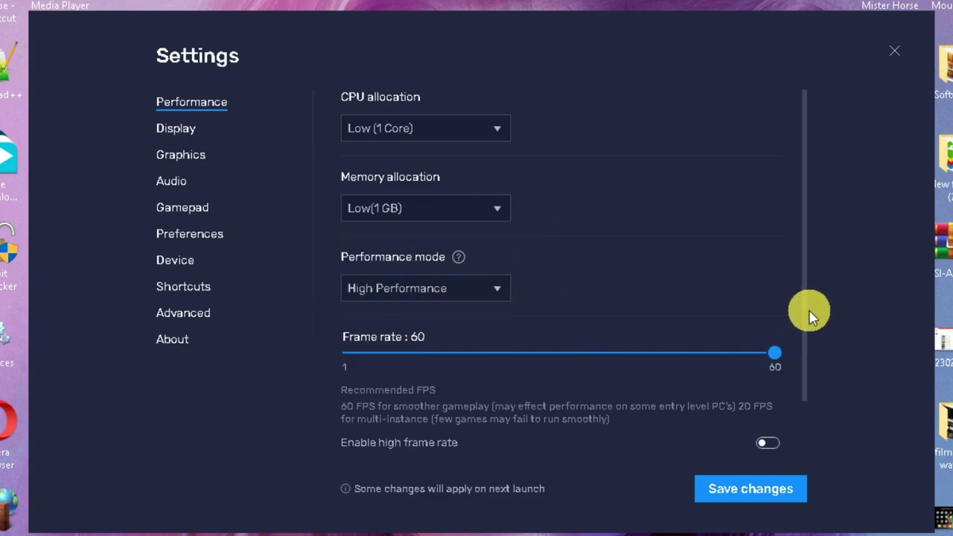
Save the performance settings and restart BlueStacks.
{"action": "left_click_drag", "start_coordinate": [803, 316], "coordinate": [800, 393]}
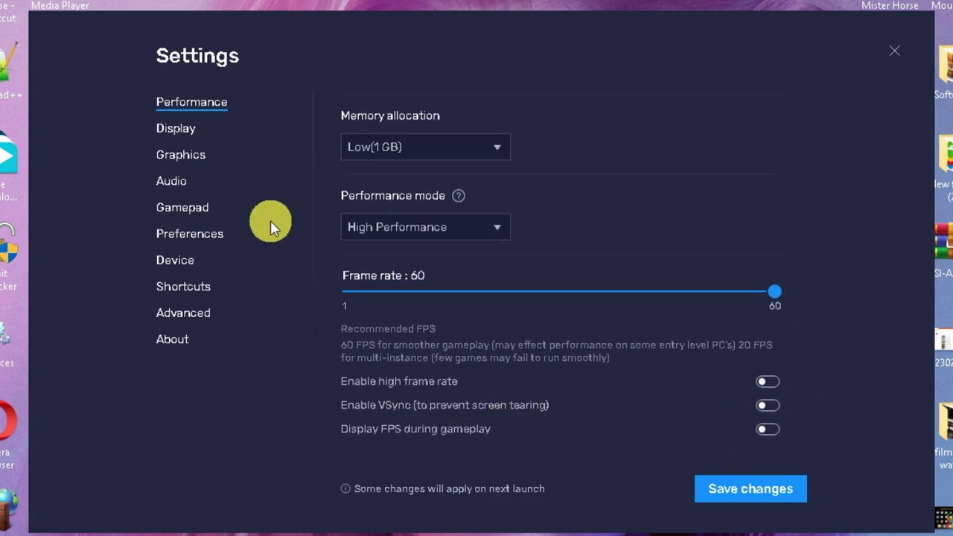
{"action": "left_click", "coordinate": [187, 132]}
{"action": "left_click", "coordinate": [596, 235]}
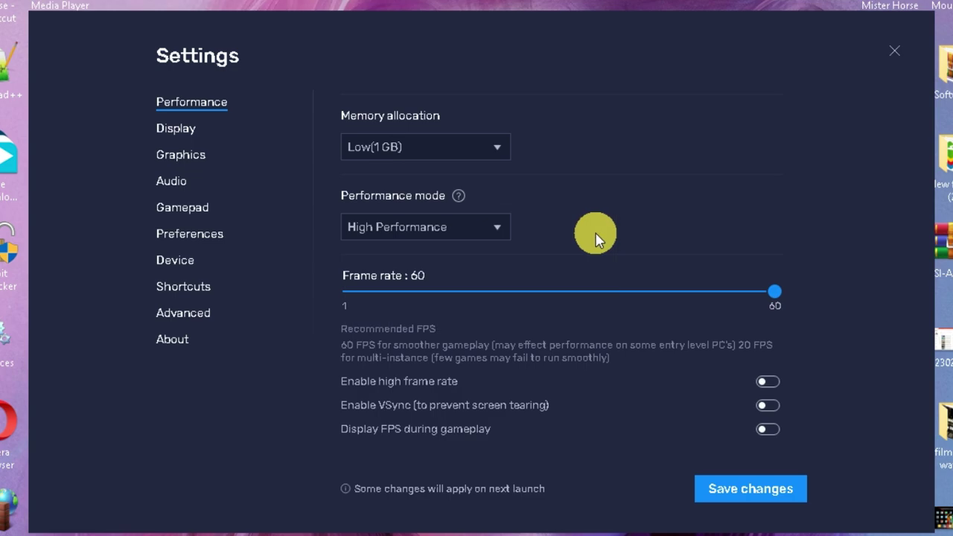
{"action": "left_click", "coordinate": [771, 505]}
{"action": "left_click", "coordinate": [555, 308]}
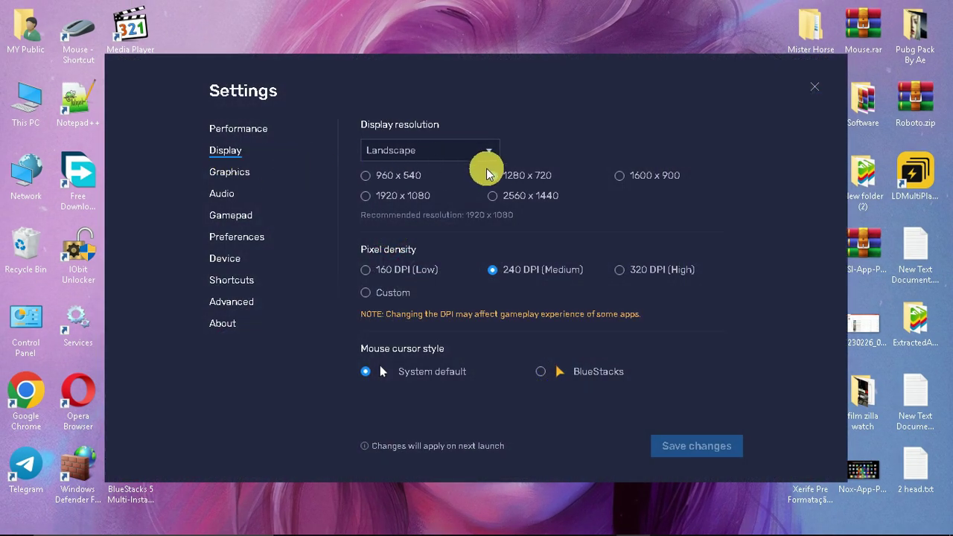
Choose 960 x 540 resolution and the Software interface renderer, then save and restart.
{"action": "left_click", "coordinate": [367, 176]}
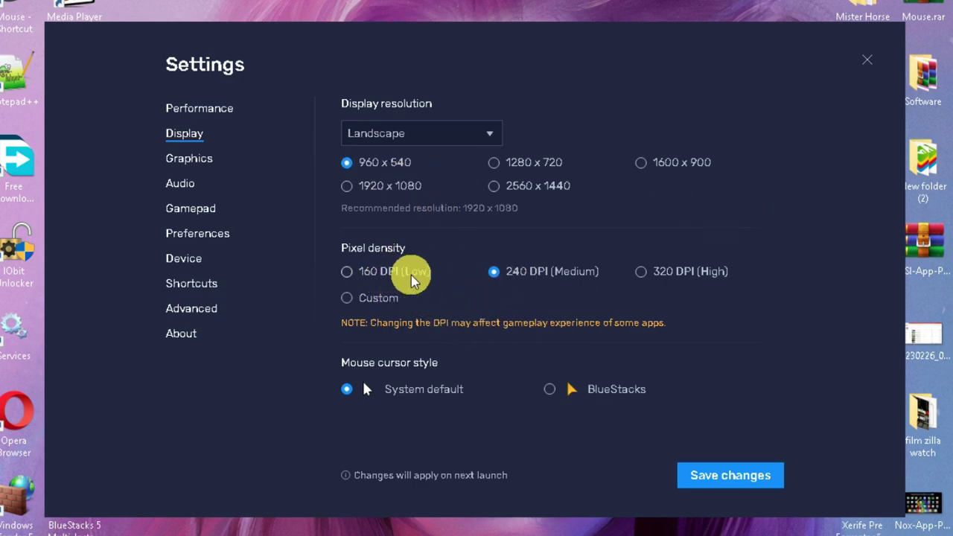
{"action": "left_click", "coordinate": [195, 159]}
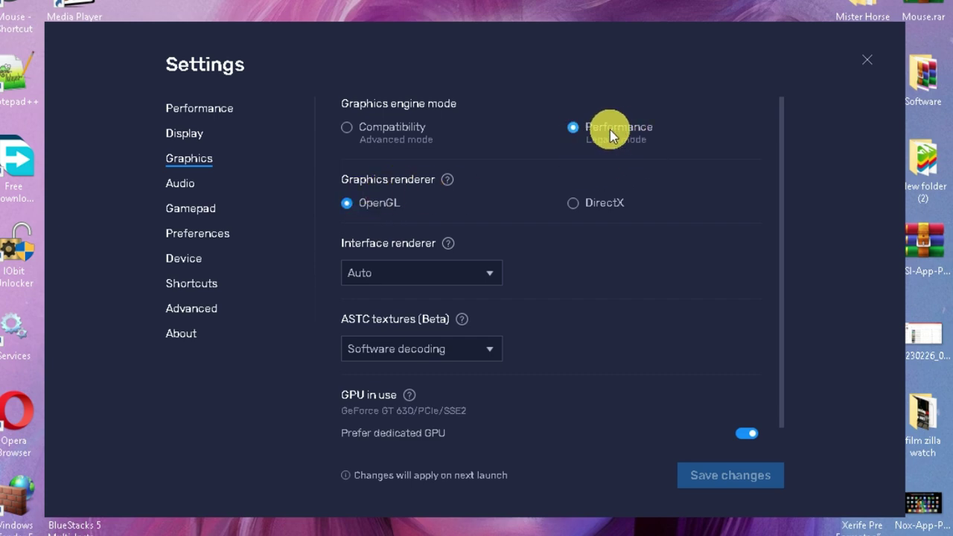
{"action": "left_click", "coordinate": [454, 273]}
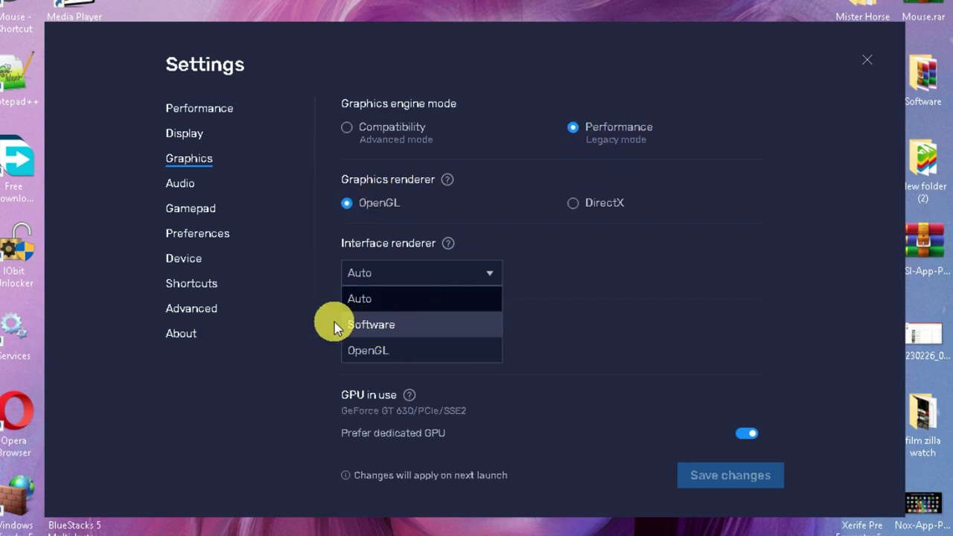
{"action": "left_click", "coordinate": [400, 328]}
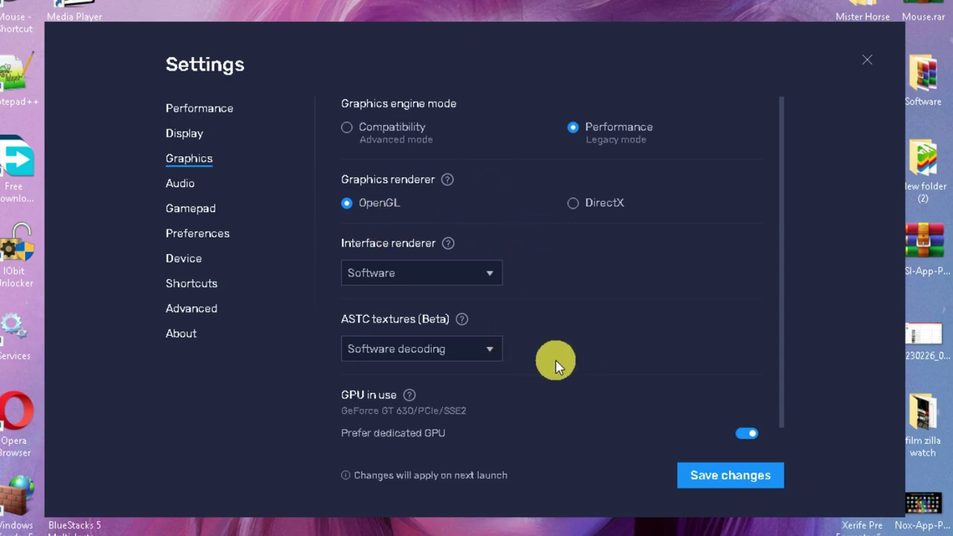
{"action": "left_click", "coordinate": [753, 469]}
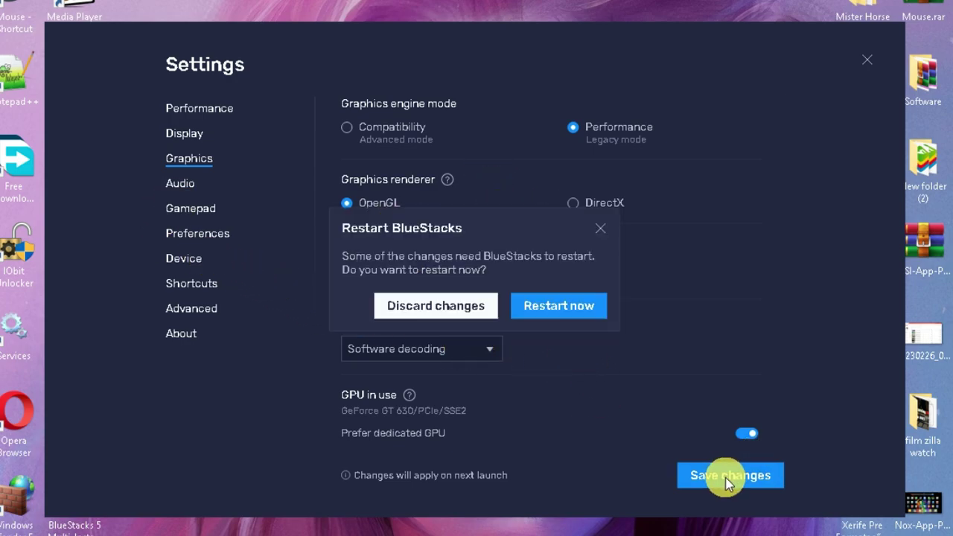
{"action": "left_click", "coordinate": [542, 313]}
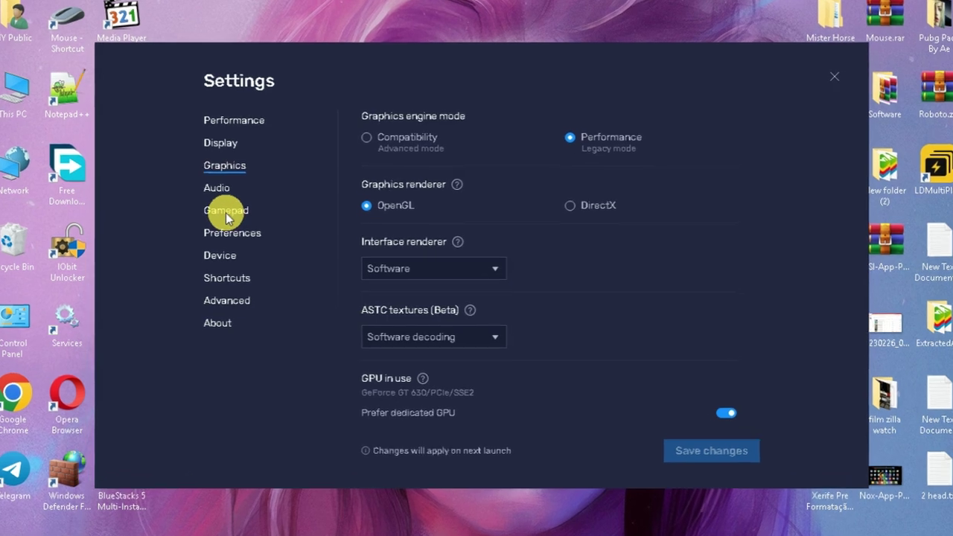
Turn off gamepad detection, Discord, desktop shortcuts and ESC options, then save preferences.
{"action": "left_click", "coordinate": [227, 211]}
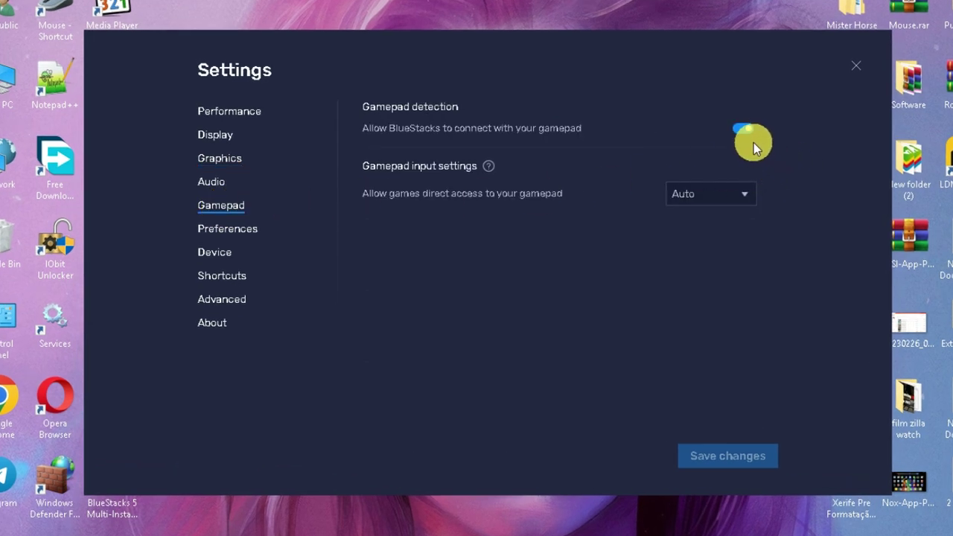
{"action": "left_click", "coordinate": [745, 131]}
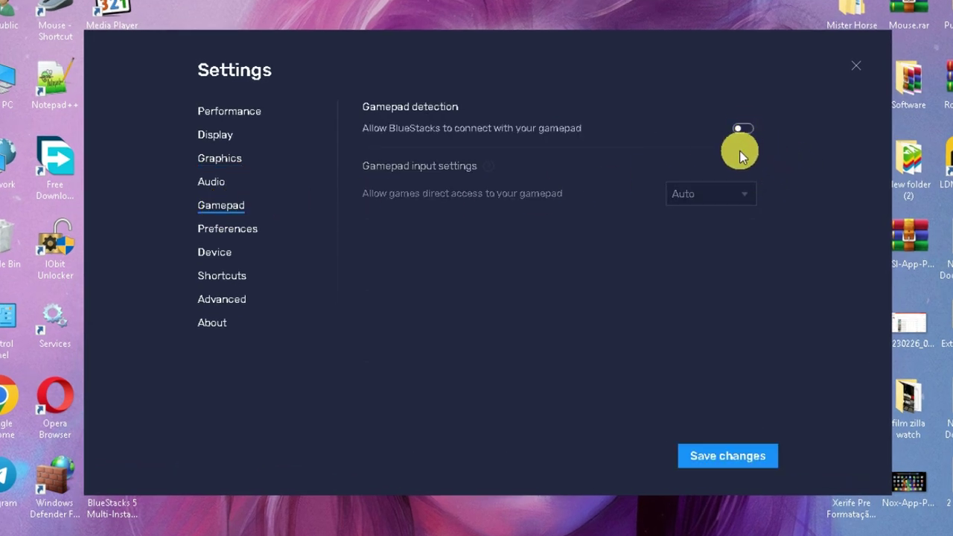
{"action": "left_click", "coordinate": [231, 231]}
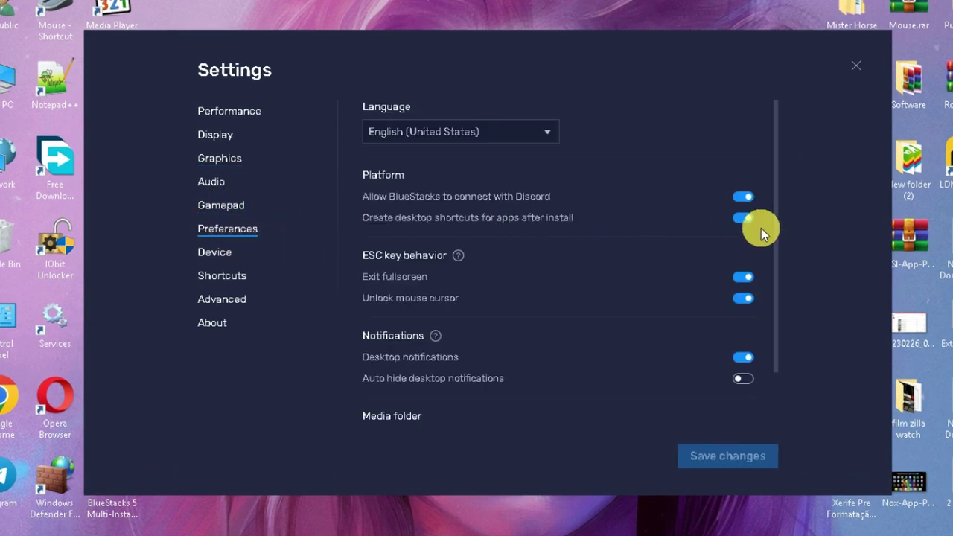
{"action": "left_click", "coordinate": [745, 196]}
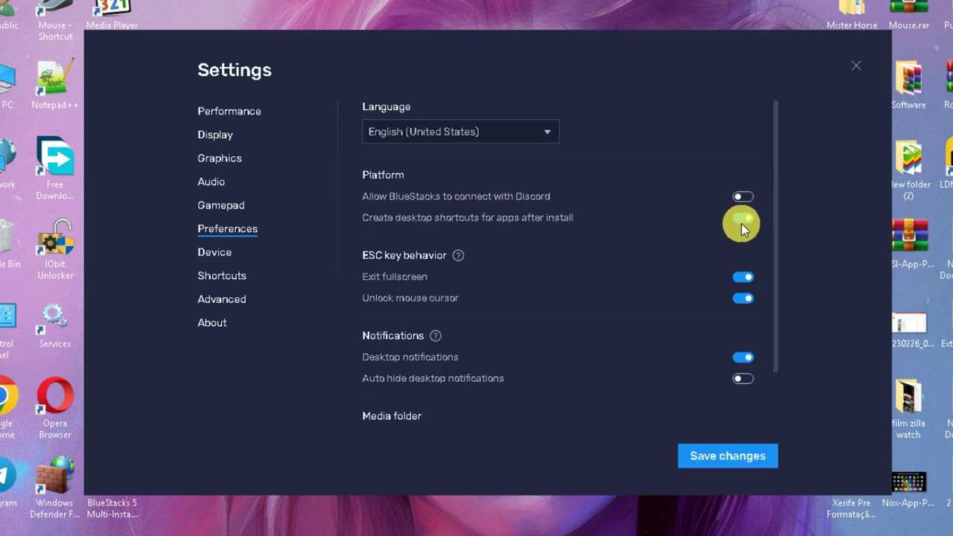
{"action": "left_click", "coordinate": [743, 218]}
{"action": "left_click", "coordinate": [741, 279]}
{"action": "left_click", "coordinate": [737, 301]}
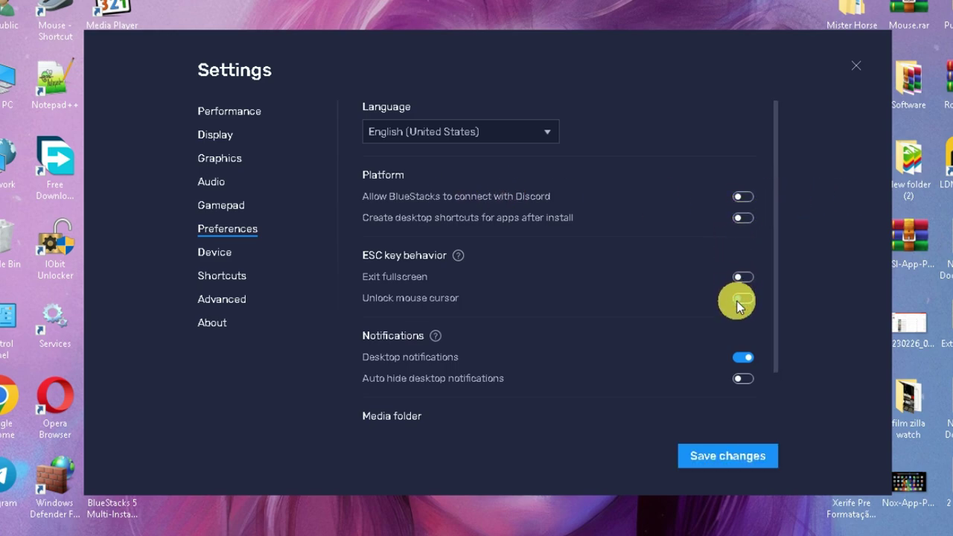
{"action": "left_click", "coordinate": [743, 219]}
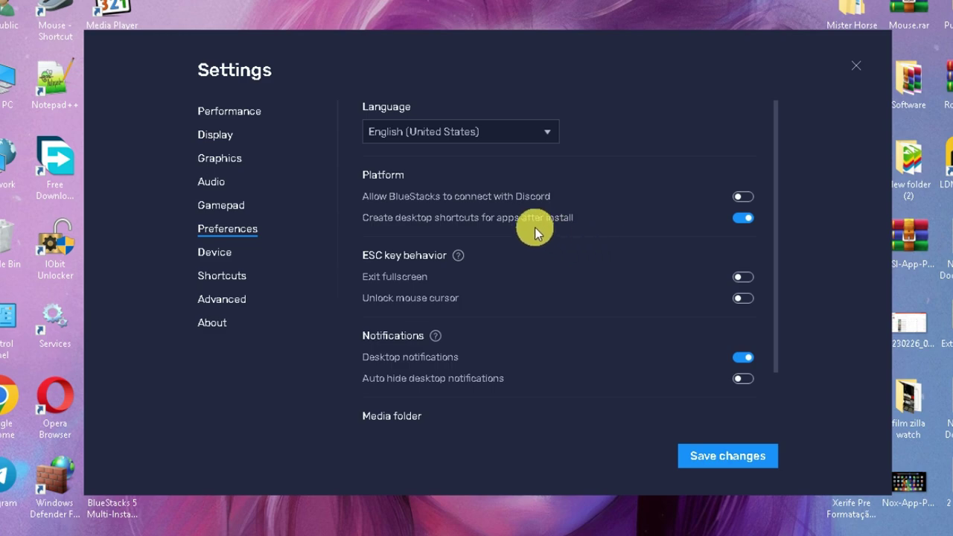
{"action": "left_click", "coordinate": [735, 223]}
{"action": "scroll", "coordinate": [735, 356], "scroll_direction": "down", "scroll_amount": 1}
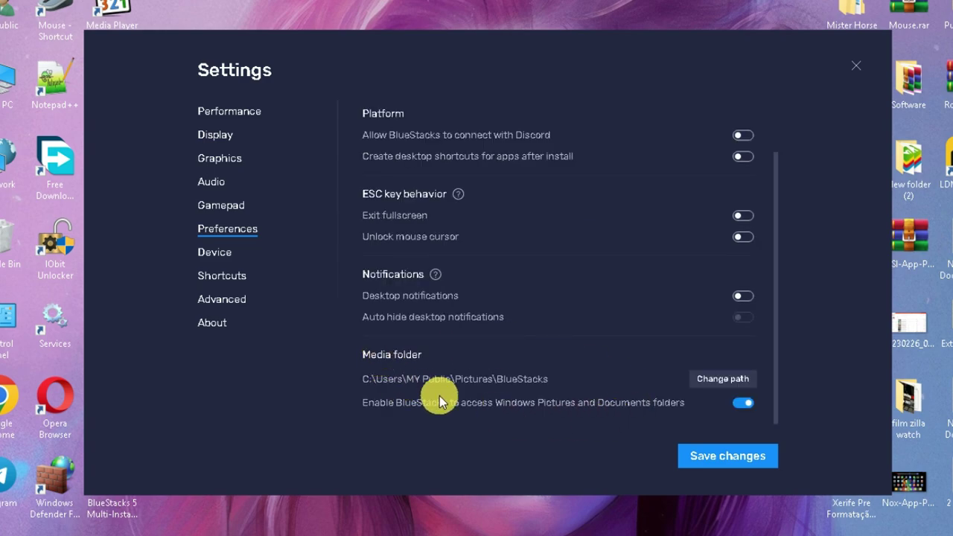
{"action": "left_click", "coordinate": [728, 456]}
Select the Asus ROG 2 predefined device profile.
{"action": "left_click", "coordinate": [214, 252]}
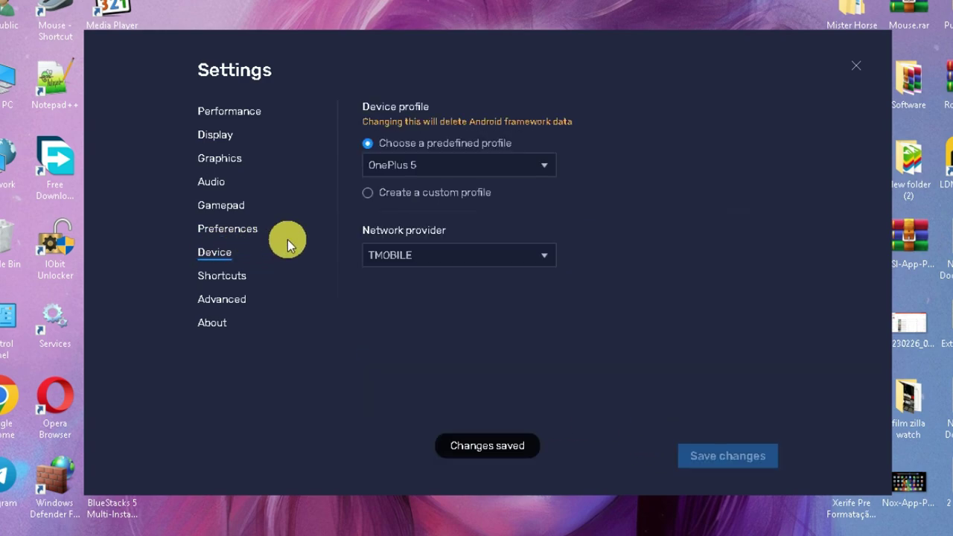
{"action": "left_click", "coordinate": [417, 165]}
{"action": "scroll", "coordinate": [437, 221], "scroll_direction": "up", "scroll_amount": 4}
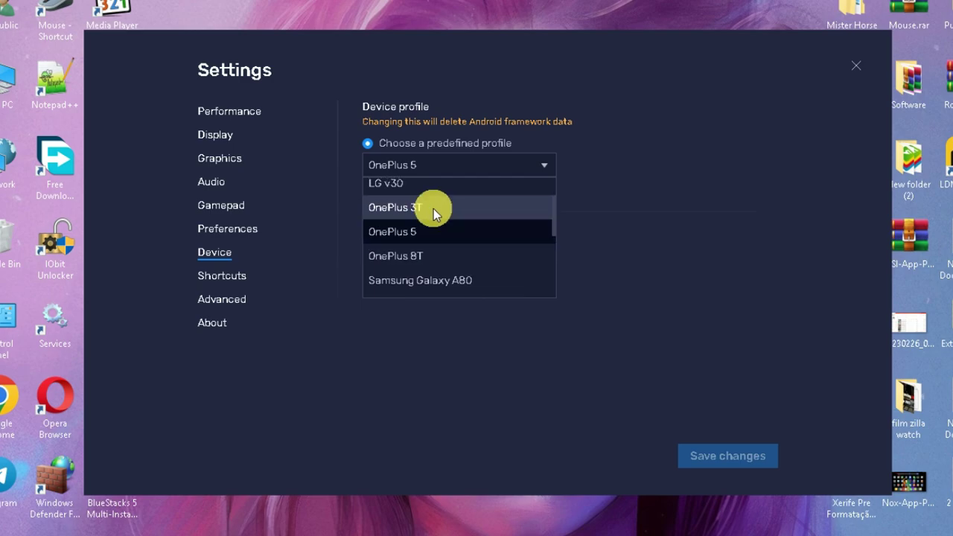
{"action": "left_click", "coordinate": [414, 190]}
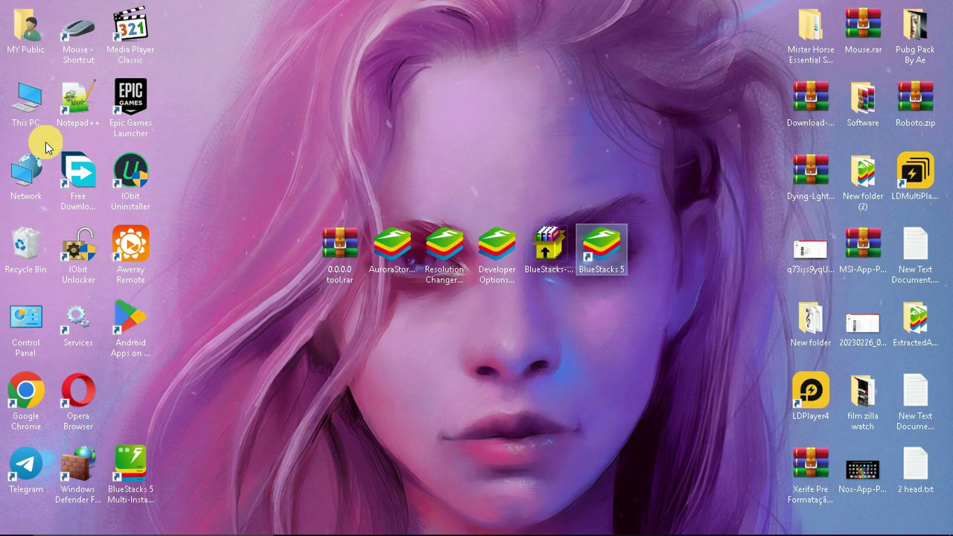
{"action": "double_click", "coordinate": [30, 104]}
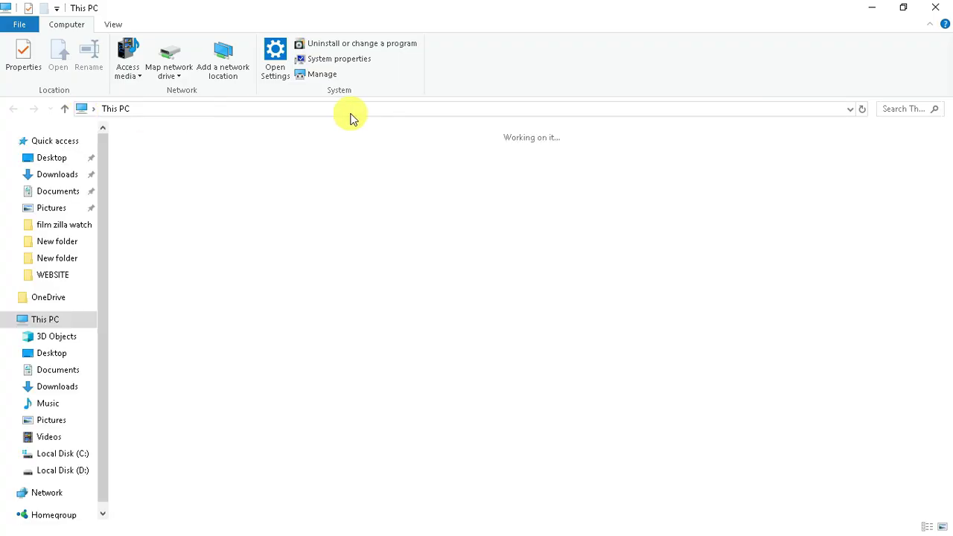
Browse drives C: and D:, then return to Local Disk (C:) and select ProgramData.
{"action": "left_click_drag", "start_coordinate": [444, 378], "coordinate": [245, 298]}
{"action": "double_click", "coordinate": [270, 275]}
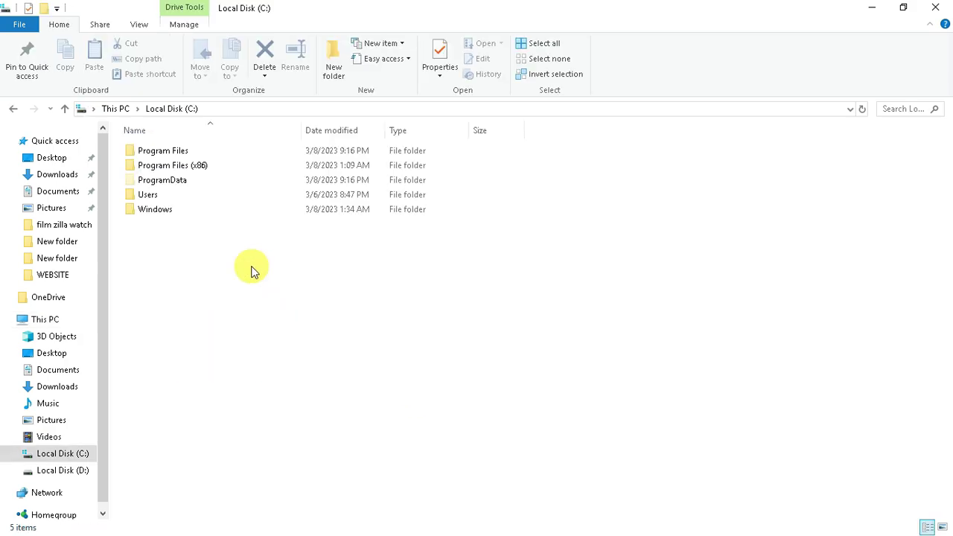
{"action": "left_click", "coordinate": [10, 108]}
{"action": "double_click", "coordinate": [365, 275]}
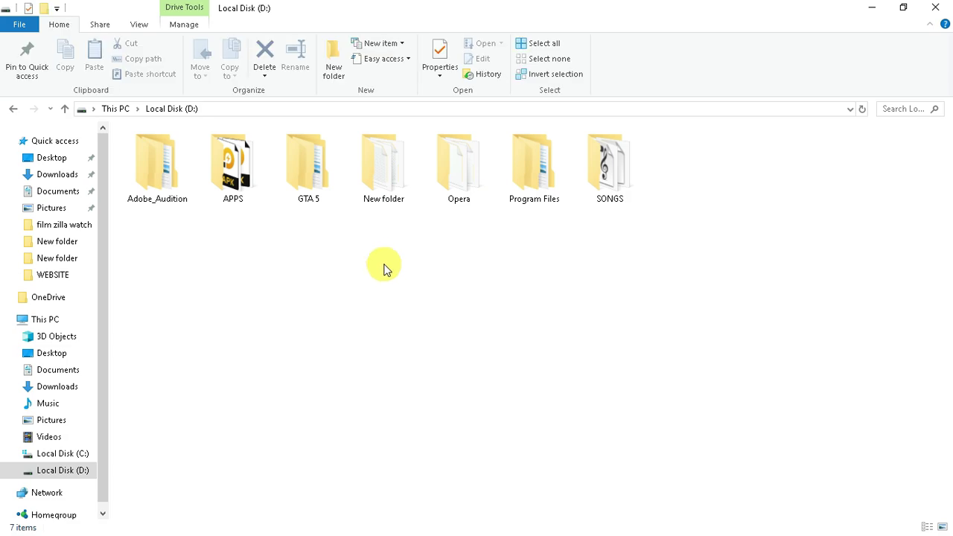
{"action": "double_click", "coordinate": [524, 191]}
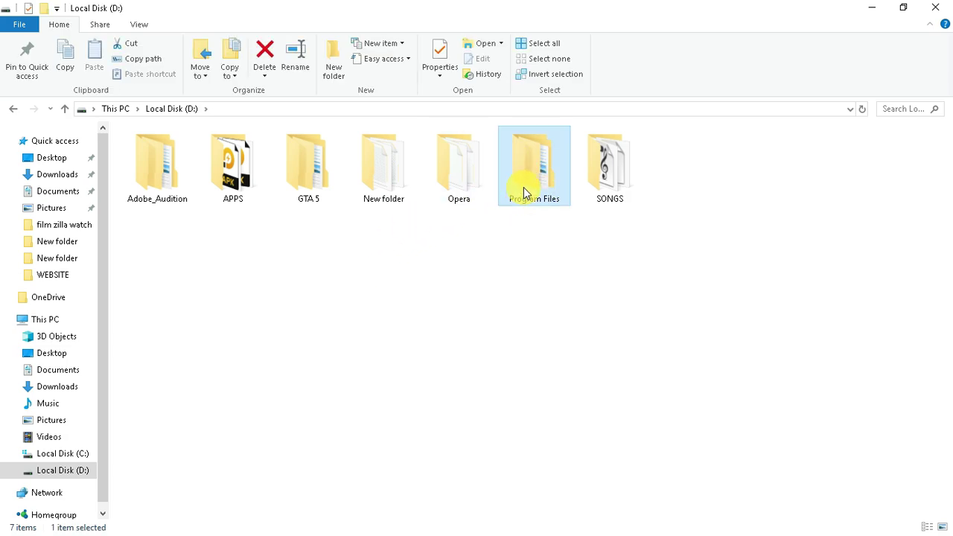
{"action": "left_click_drag", "start_coordinate": [215, 321], "coordinate": [153, 143]}
{"action": "left_click", "coordinate": [18, 113]}
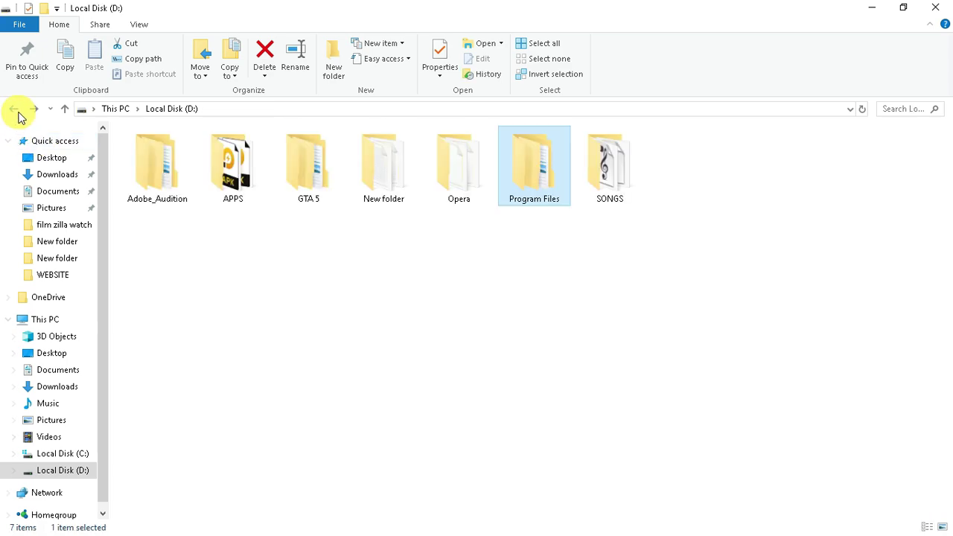
{"action": "left_click", "coordinate": [18, 113]}
{"action": "double_click", "coordinate": [246, 284]}
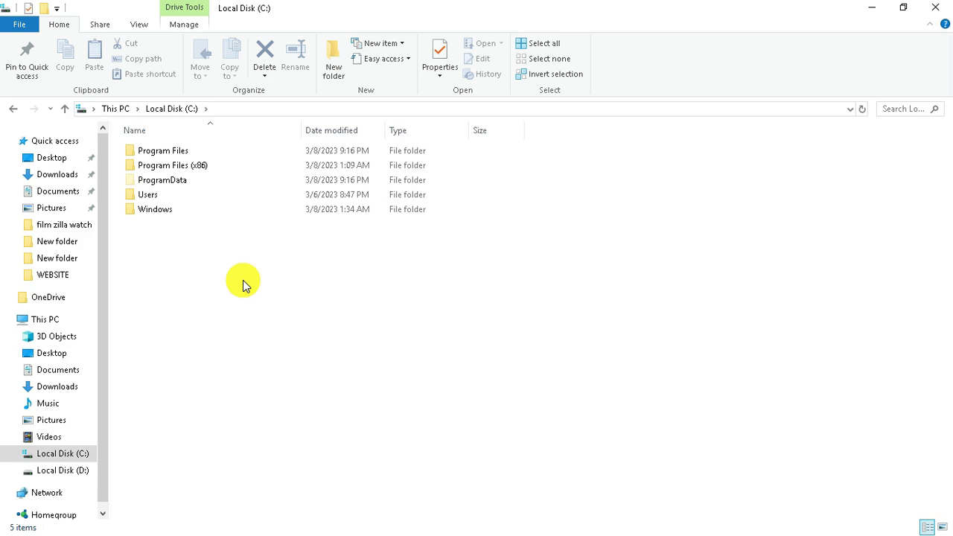
{"action": "left_click", "coordinate": [179, 181]}
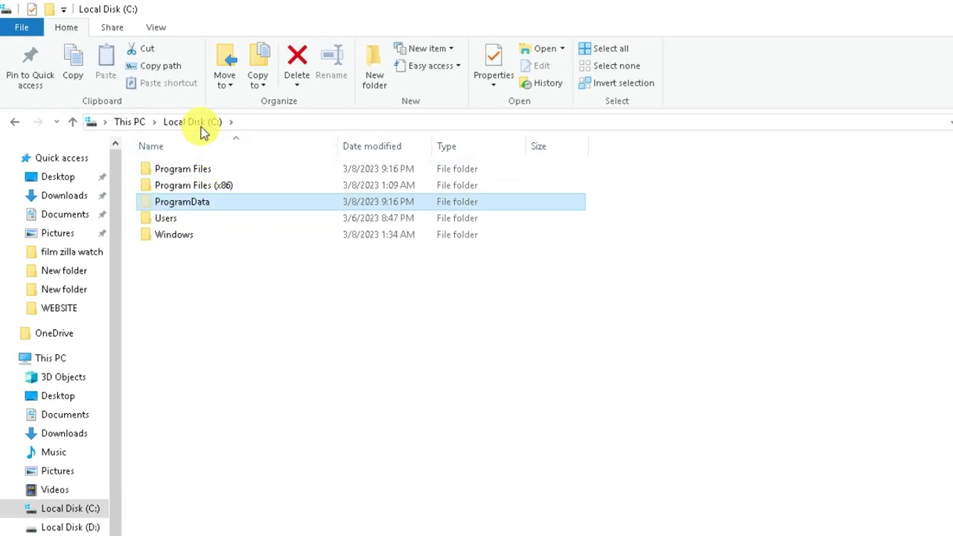
Enable showing hidden files, folders, and drives in Folder Options.
{"action": "left_click", "coordinate": [159, 30]}
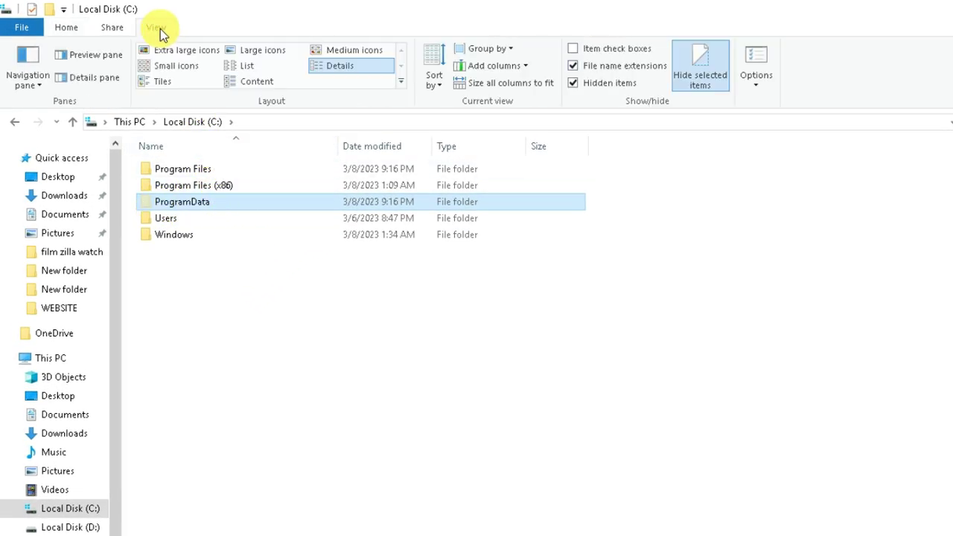
{"action": "left_click", "coordinate": [758, 58]}
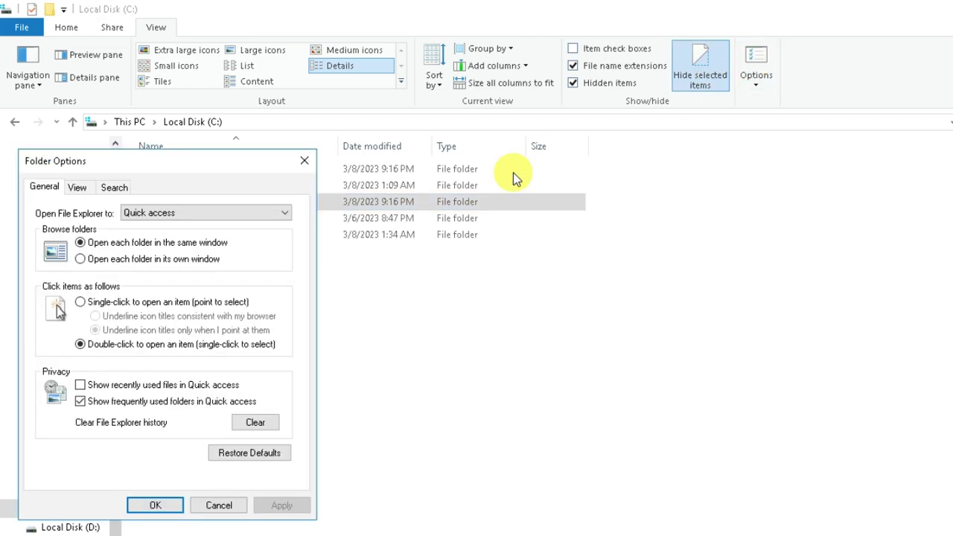
{"action": "left_click", "coordinate": [77, 188]}
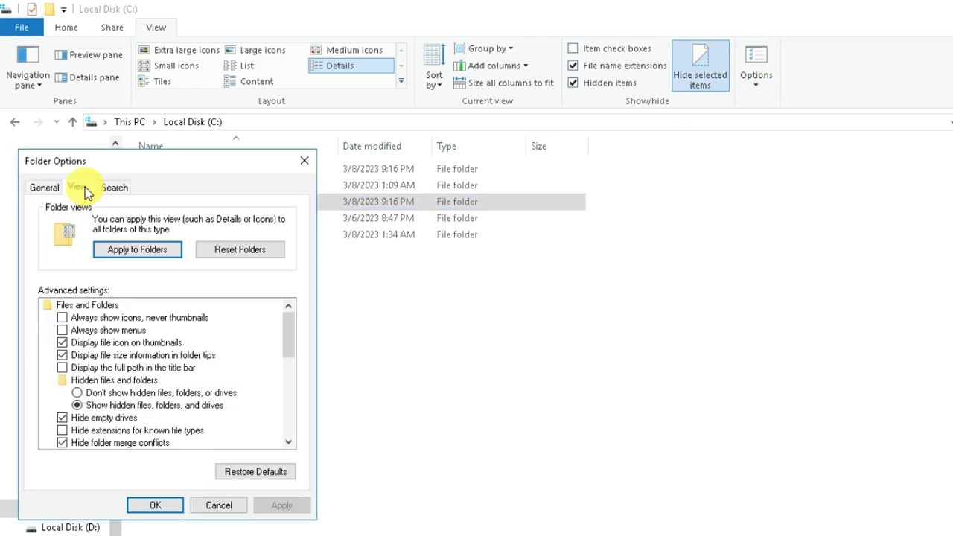
{"action": "left_click", "coordinate": [112, 408]}
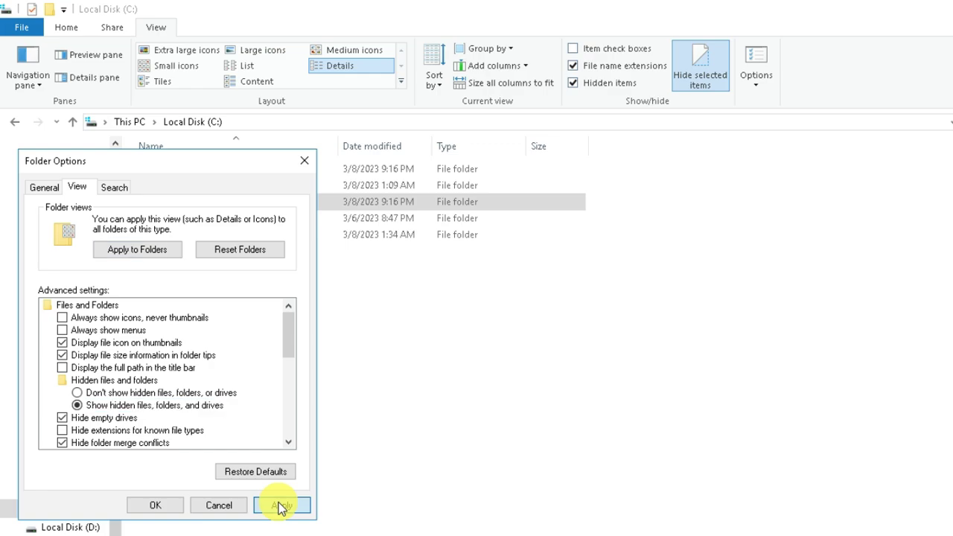
{"action": "left_click", "coordinate": [281, 505]}
{"action": "left_click", "coordinate": [219, 505]}
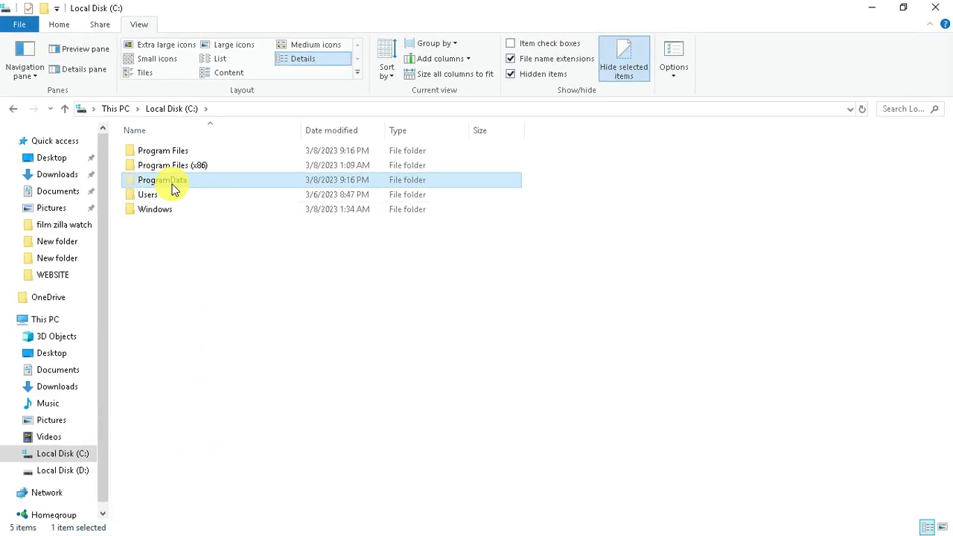
Open ProgramData\BlueStacks_nxt\bluestacks.conf with WordPad.
{"action": "double_click", "coordinate": [173, 189]}
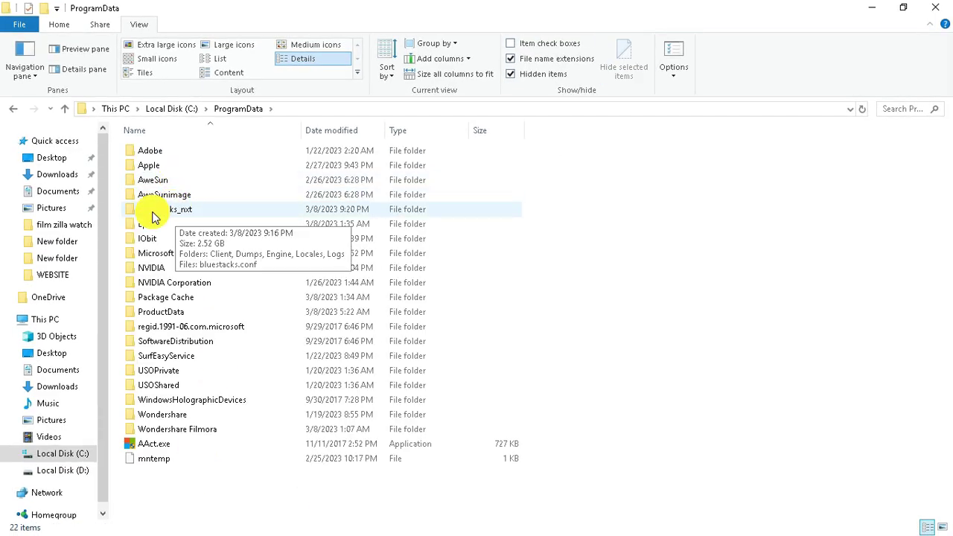
{"action": "double_click", "coordinate": [158, 212]}
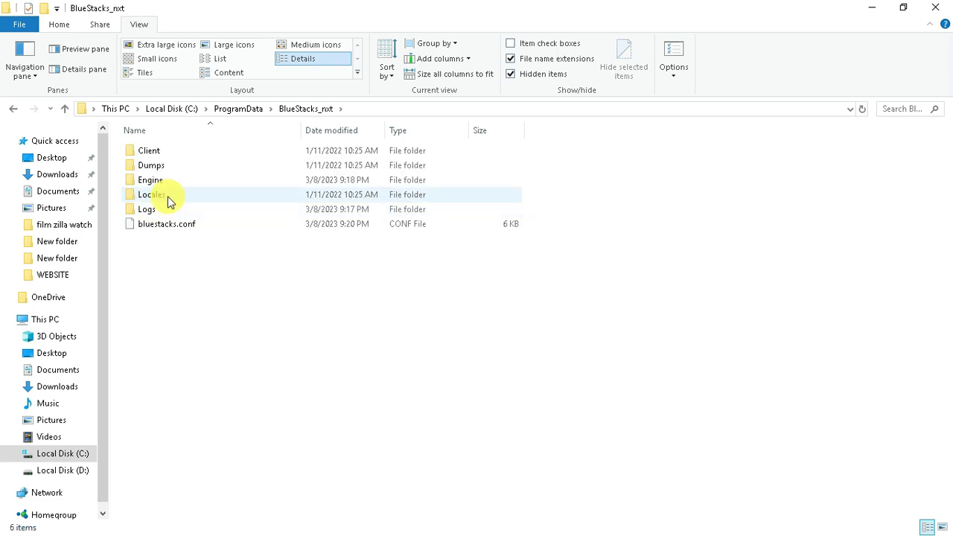
{"action": "left_click", "coordinate": [151, 228]}
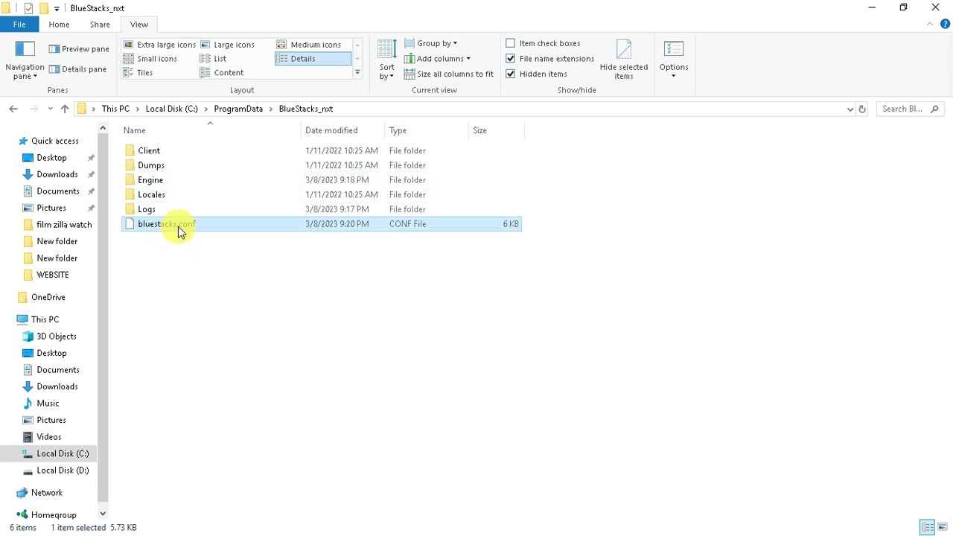
{"action": "double_click", "coordinate": [222, 233]}
{"action": "left_click", "coordinate": [415, 223]}
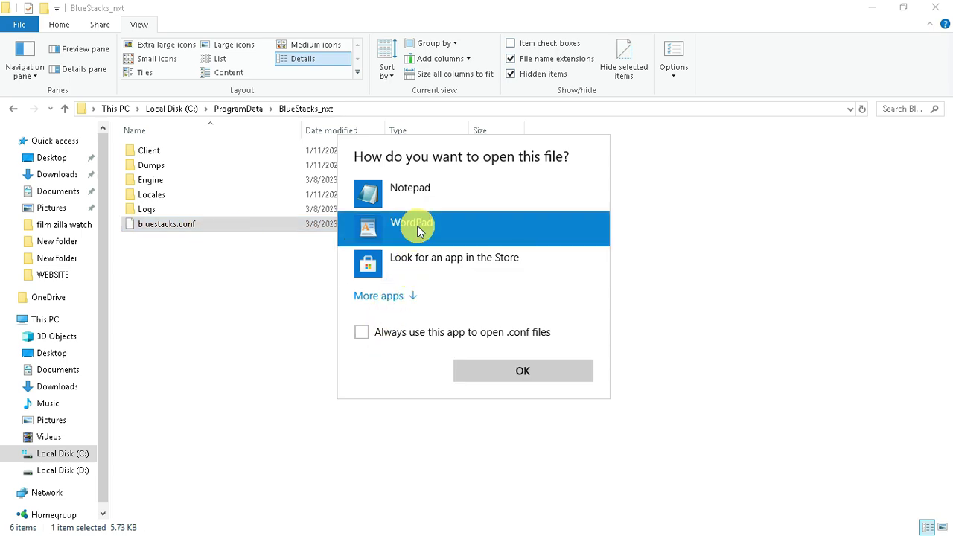
Search bluestacks.conf for 'roo' to locate the enable_root_access setting.
{"action": "left_click", "coordinate": [495, 375]}
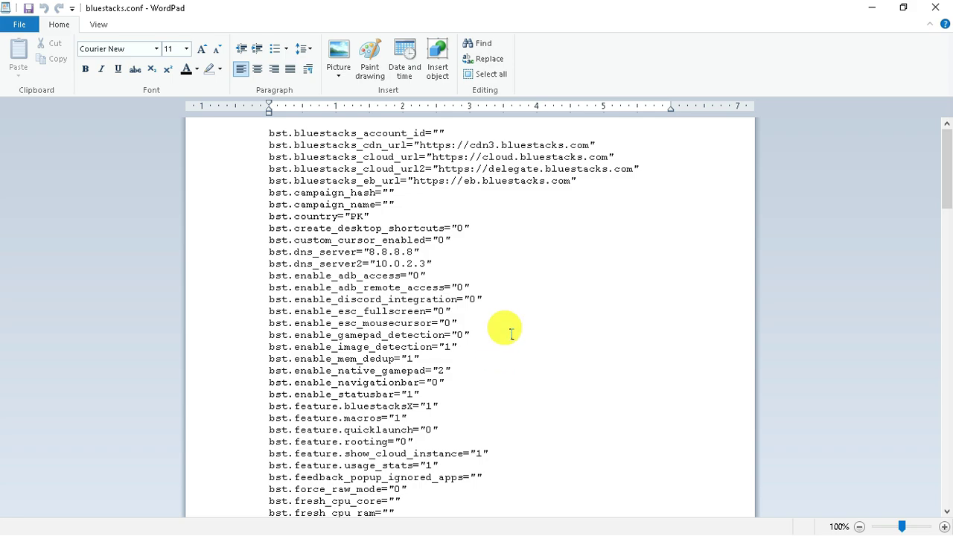
{"action": "key", "text": "ctrl+f"}
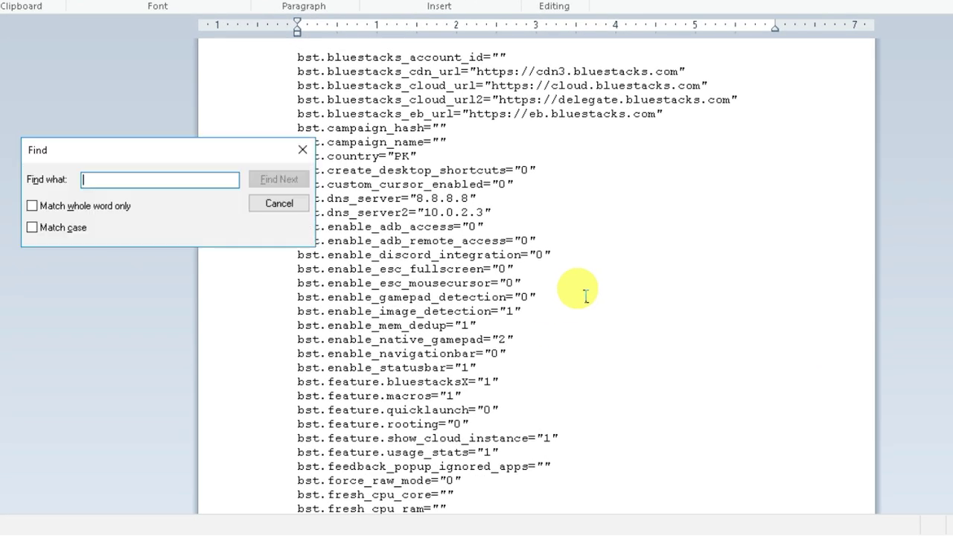
{"action": "type", "text": "root"}
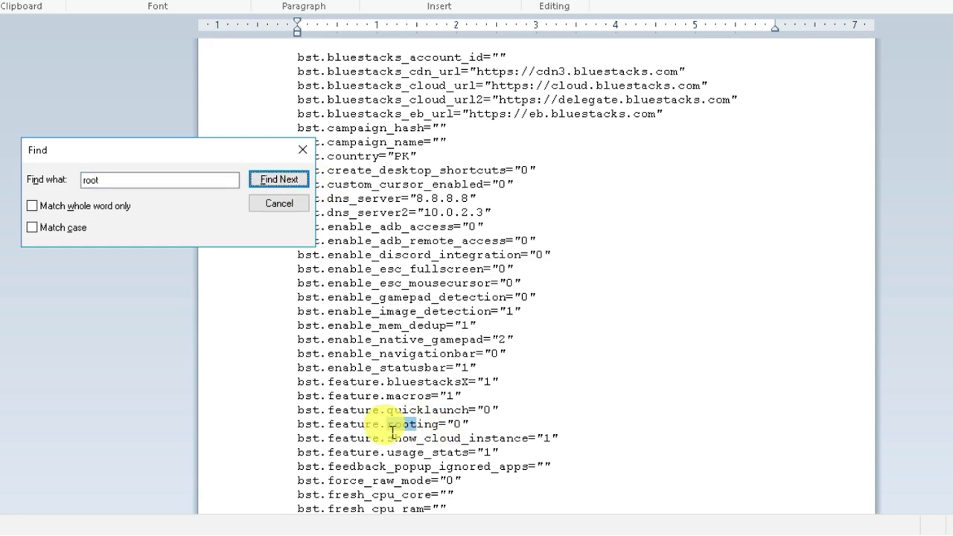
{"action": "left_click", "coordinate": [297, 176]}
{"action": "left_click", "coordinate": [302, 150]}
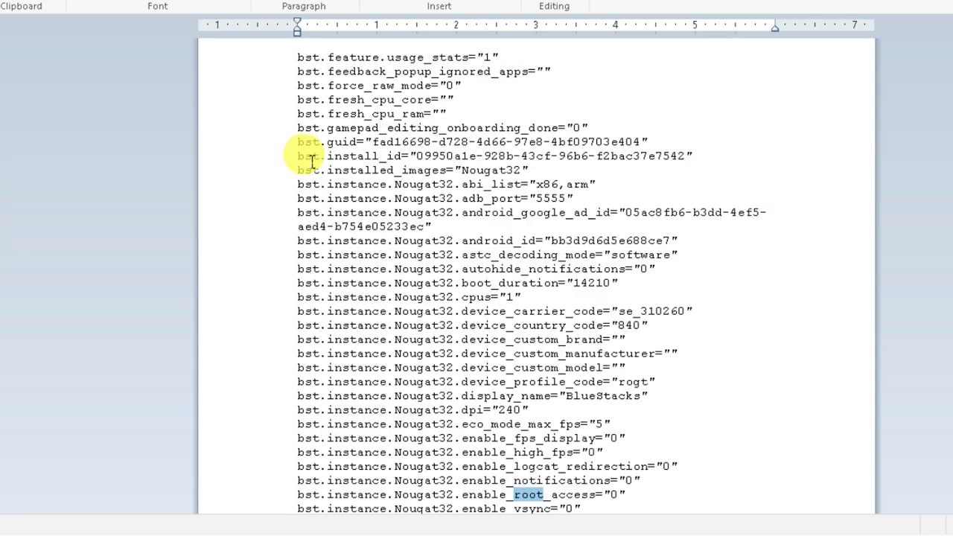
Change enable_root_access from 0 to 1 and save the file when closing WordPad.
{"action": "scroll", "coordinate": [702, 457], "scroll_direction": "down", "scroll_amount": 1}
{"action": "double_click", "coordinate": [560, 453]}
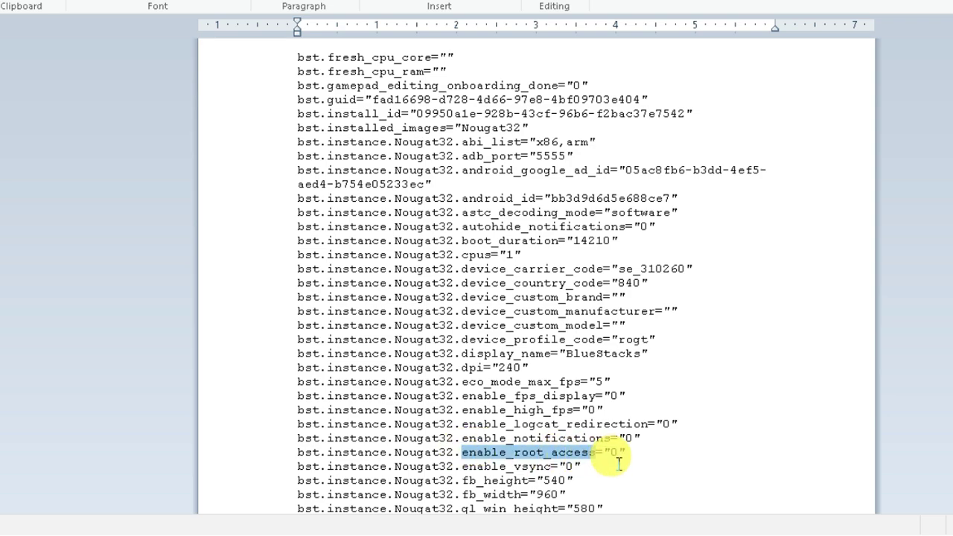
{"action": "double_click", "coordinate": [613, 453]}
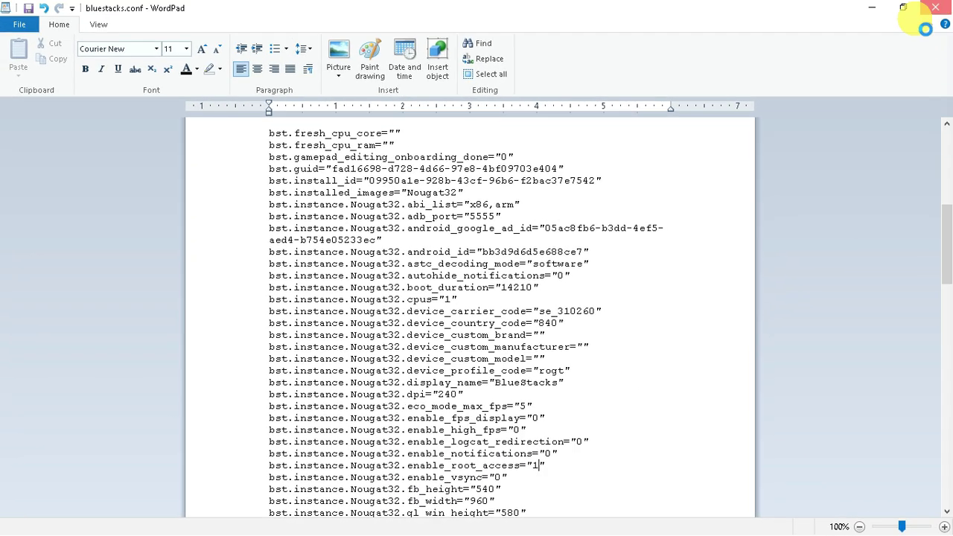
{"action": "left_click", "coordinate": [936, 7]}
{"action": "left_click", "coordinate": [436, 281]}
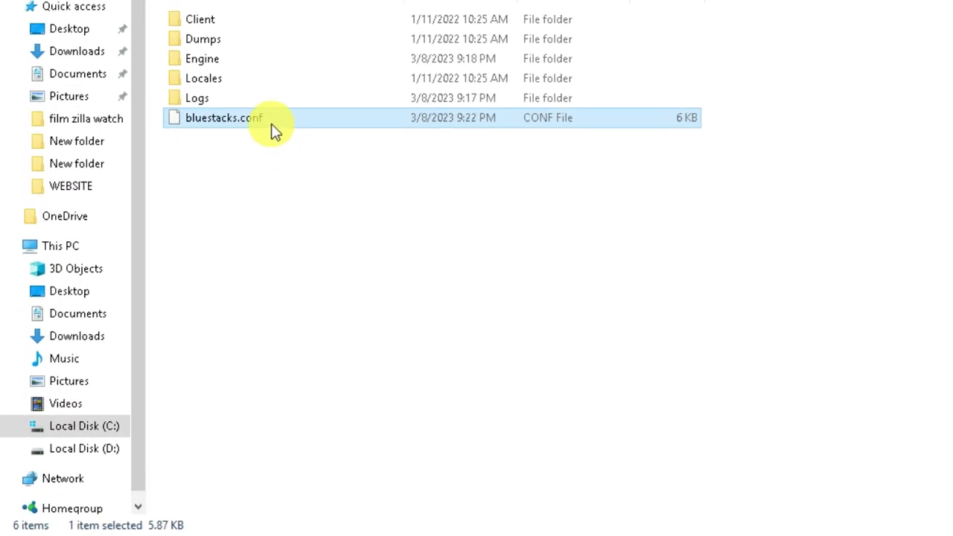
Tick Read-only in the bluestacks.conf Properties and confirm.
{"action": "right_click", "coordinate": [272, 128]}
{"action": "left_click", "coordinate": [350, 509]}
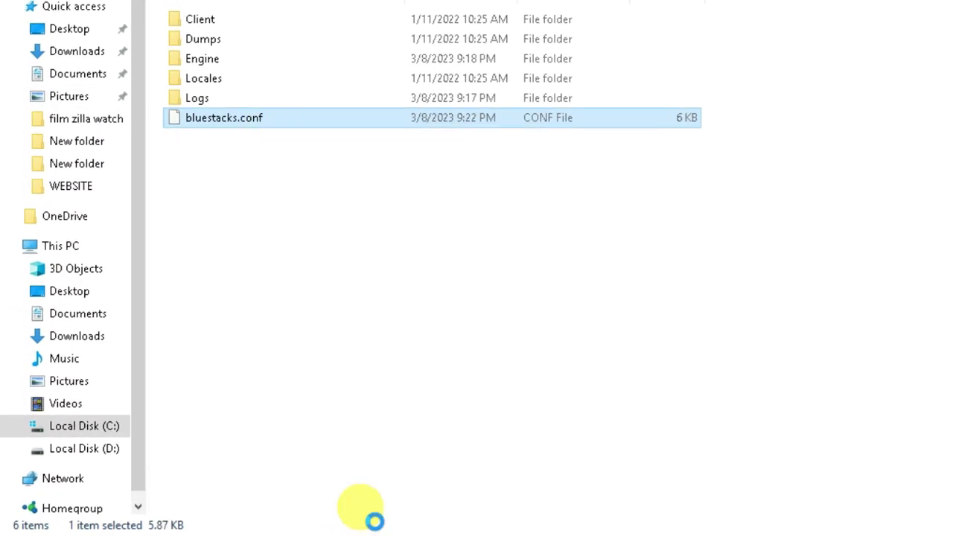
{"action": "left_click", "coordinate": [375, 409]}
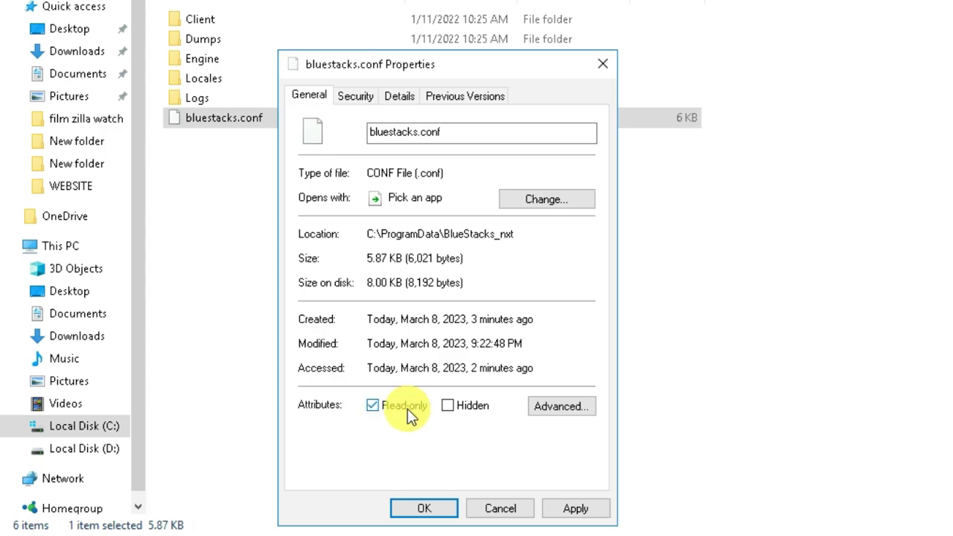
{"action": "left_click", "coordinate": [425, 509]}
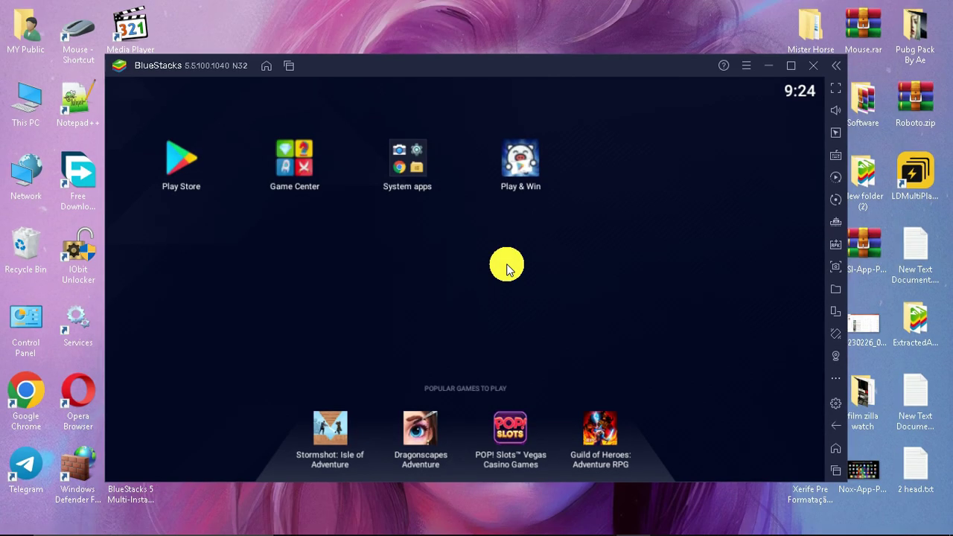
Reposition and widen the emulator window, then install AuroraStore_4.1.1.apk from the Desktop.
{"action": "left_click_drag", "start_coordinate": [492, 65], "coordinate": [695, 152]}
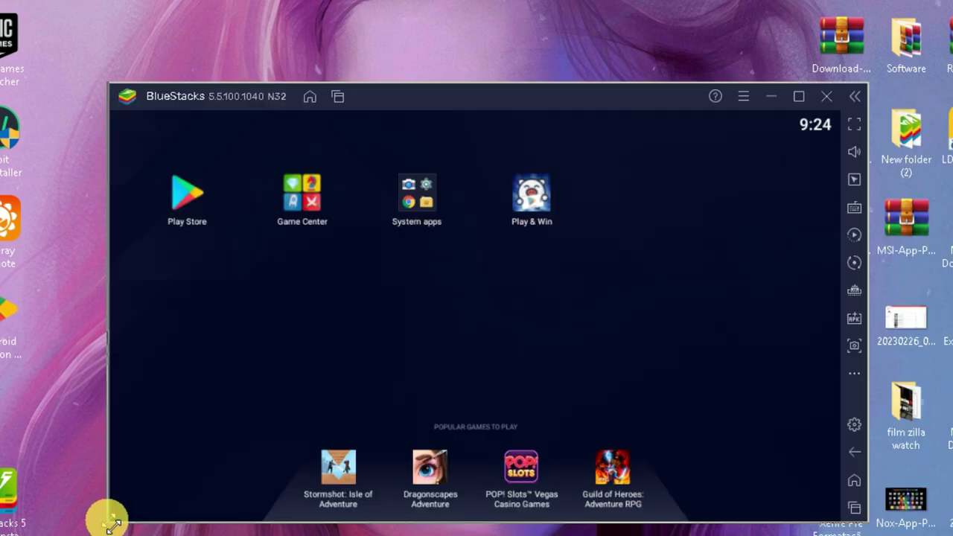
{"action": "left_click_drag", "start_coordinate": [112, 525], "coordinate": [11, 521]}
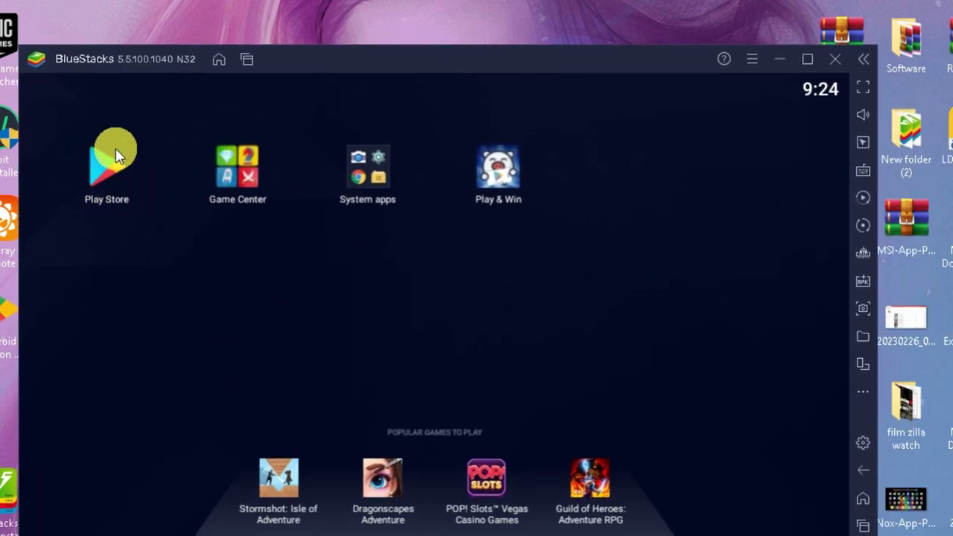
{"action": "left_click", "coordinate": [864, 284]}
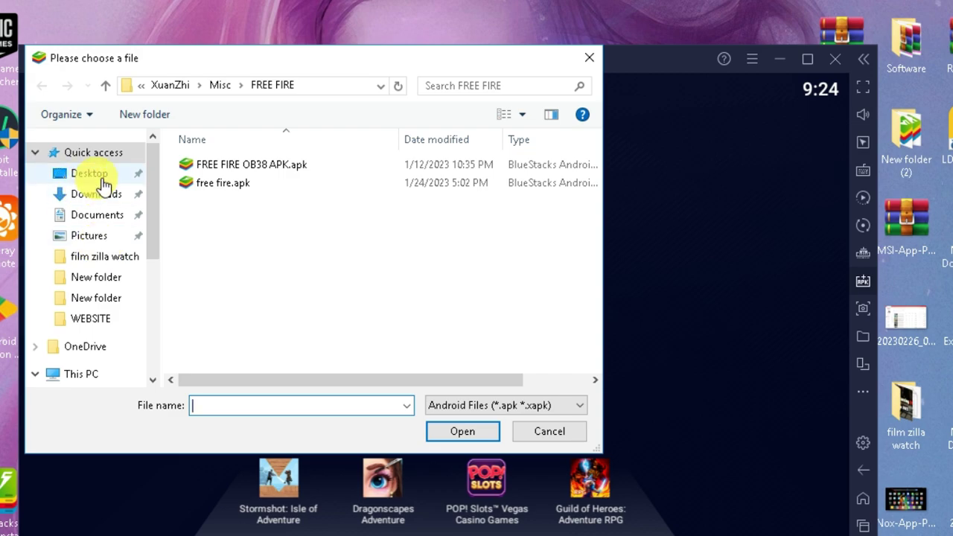
{"action": "left_click", "coordinate": [103, 180]}
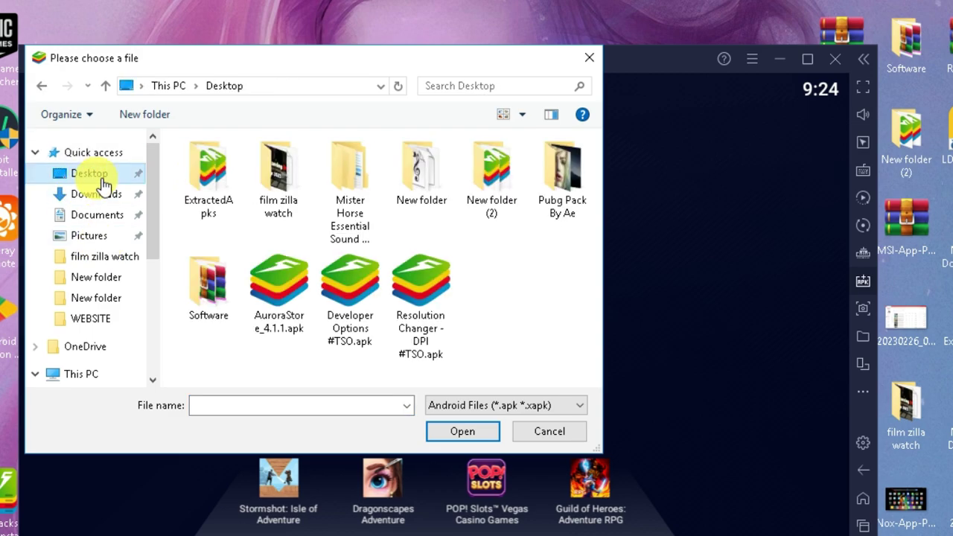
{"action": "left_click", "coordinate": [289, 325]}
{"action": "left_click", "coordinate": [472, 434]}
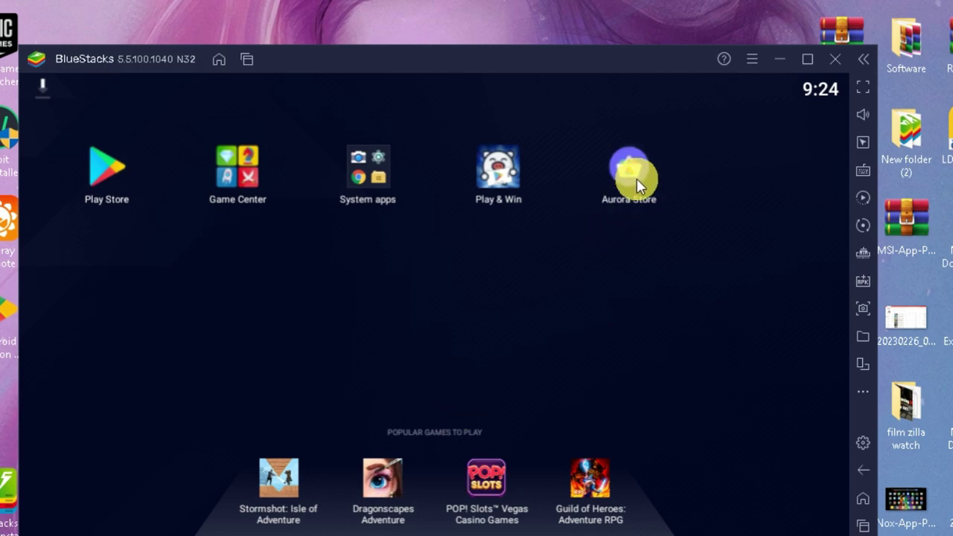
Finish the Aurora Store first-run setup and install Free Fire from it.
{"action": "left_click", "coordinate": [630, 183]}
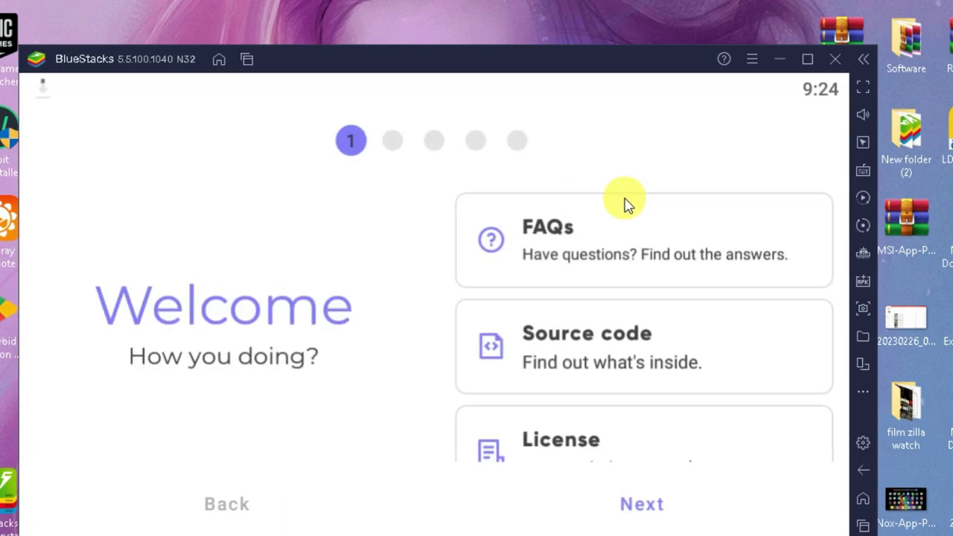
{"action": "left_click", "coordinate": [652, 520]}
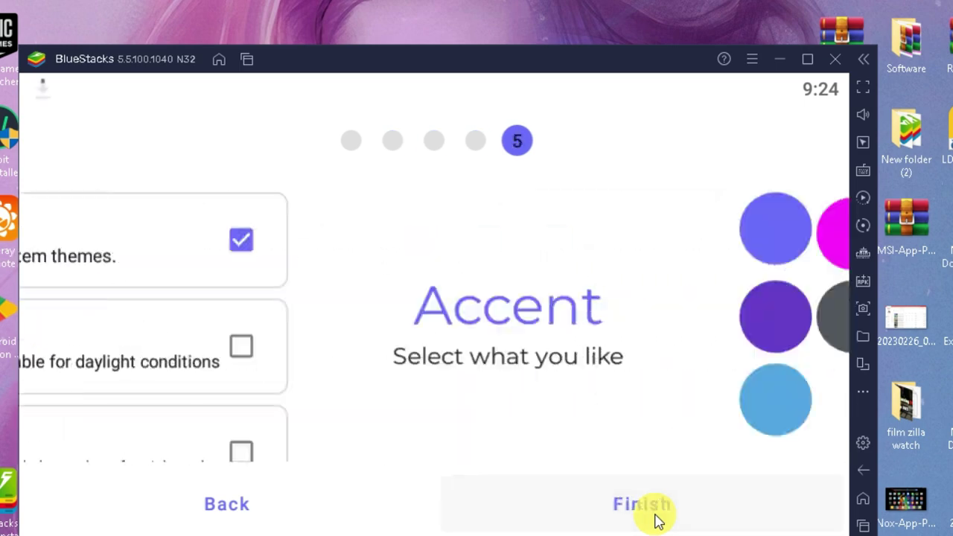
{"action": "left_click", "coordinate": [656, 519]}
{"action": "left_click", "coordinate": [646, 441]}
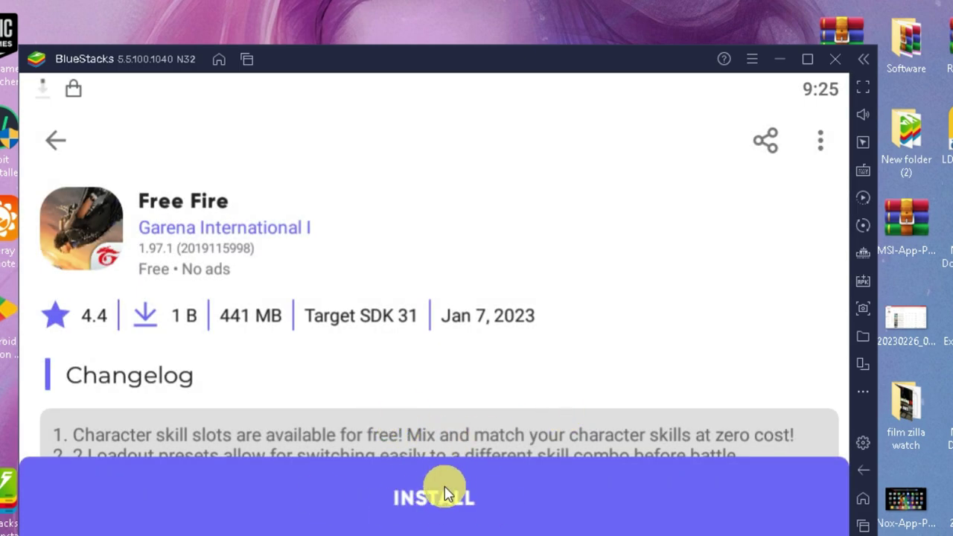
{"action": "left_click", "coordinate": [436, 495]}
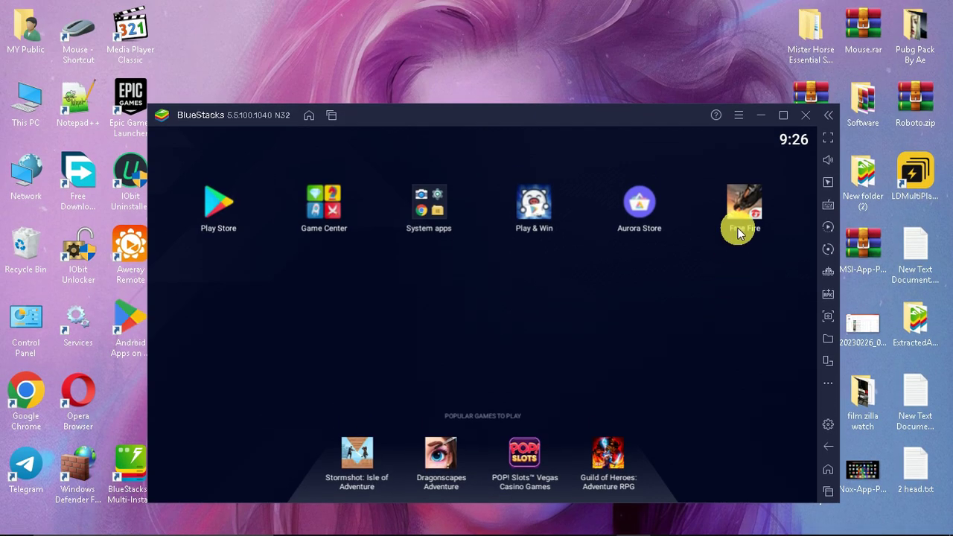
Launch Free Fire, turn off the 90 FPS tip, then swipe it away in Recents.
{"action": "left_click", "coordinate": [742, 215]}
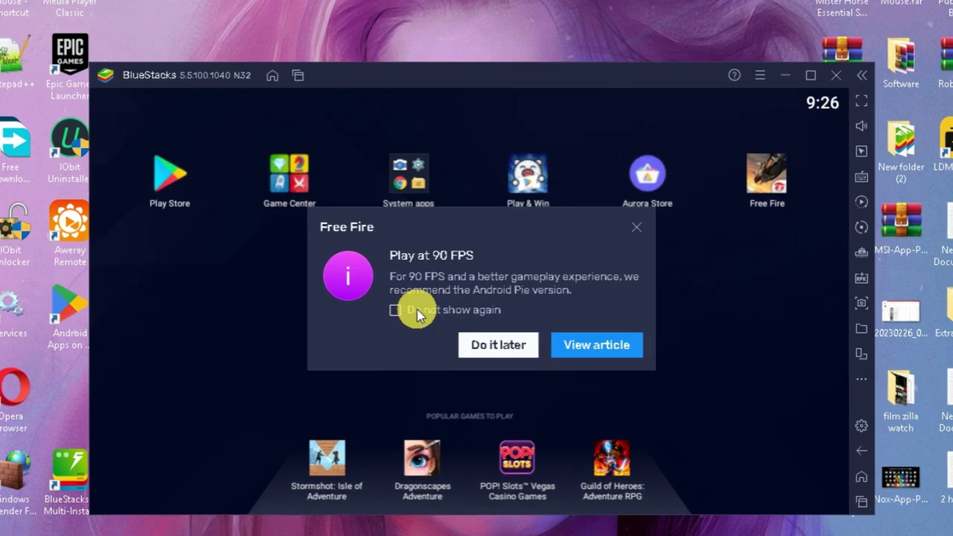
{"action": "left_click", "coordinate": [417, 321]}
{"action": "left_click", "coordinate": [497, 339]}
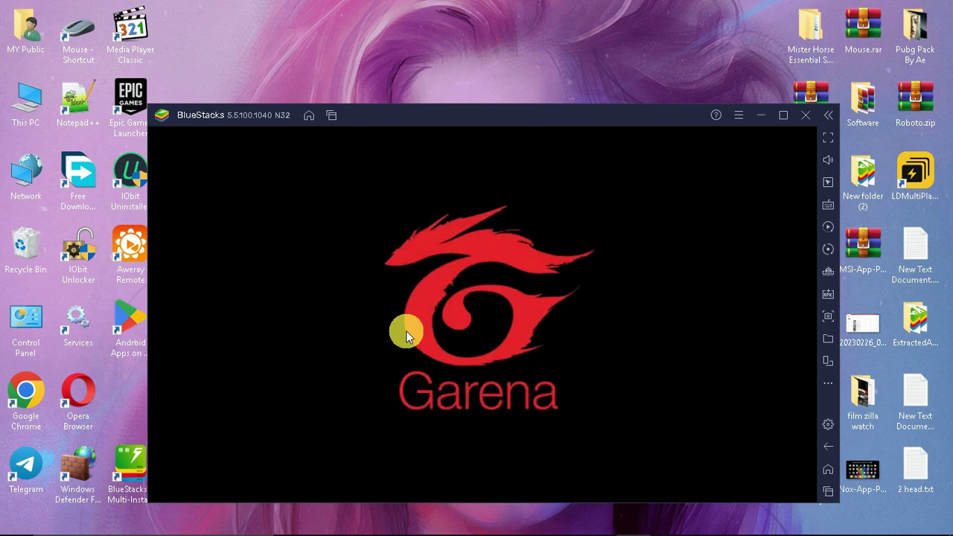
{"action": "left_click", "coordinate": [832, 491]}
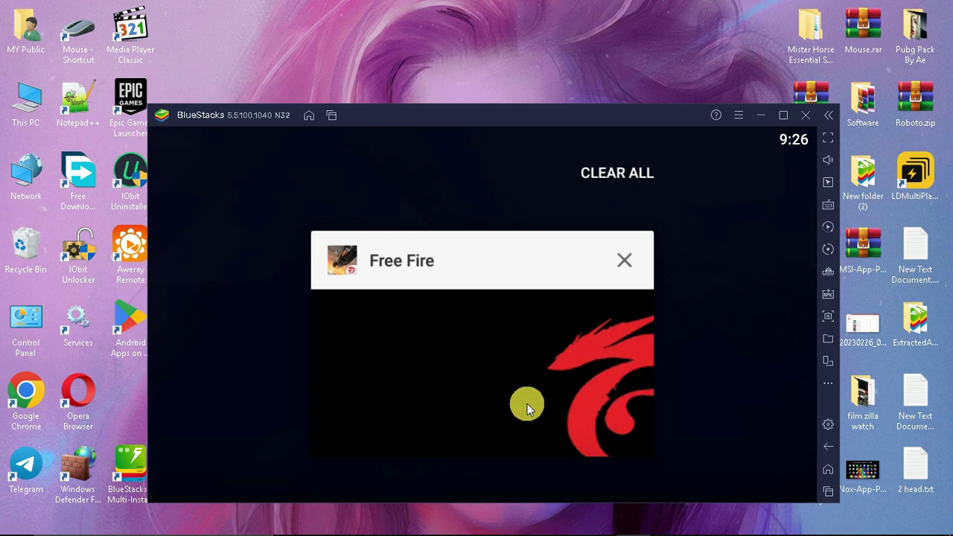
{"action": "left_click_drag", "start_coordinate": [569, 380], "coordinate": [712, 344]}
Open the Android Settings app from System apps and go to its installed apps list.
{"action": "left_click", "coordinate": [418, 212]}
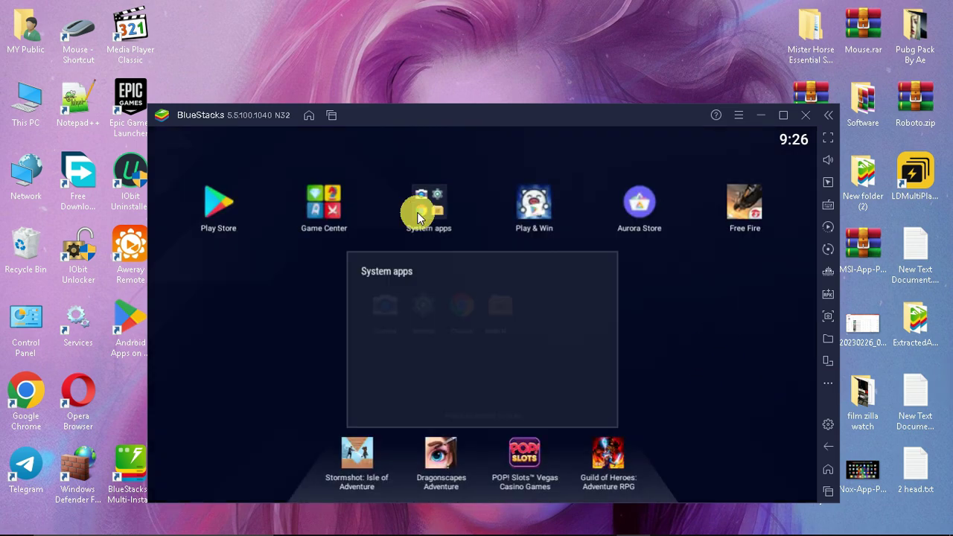
{"action": "left_click", "coordinate": [419, 311]}
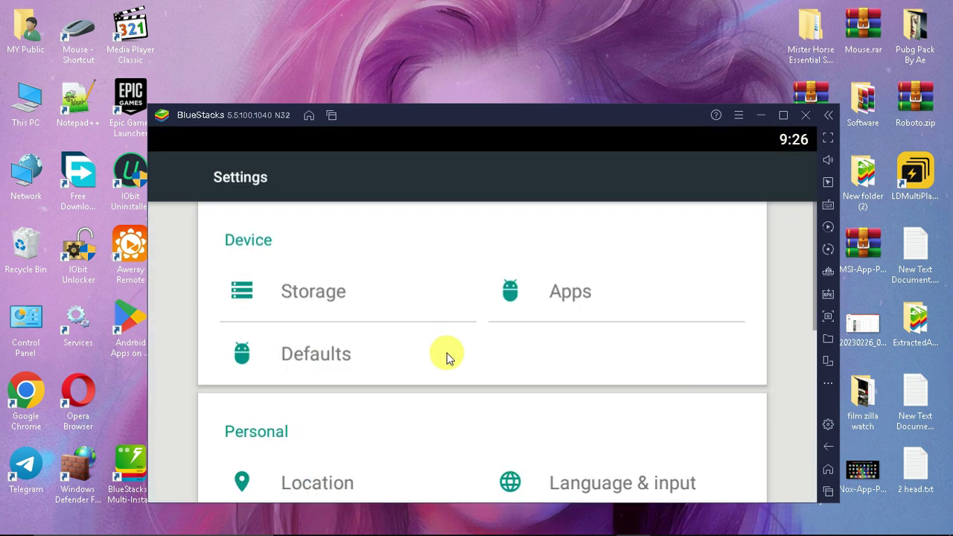
{"action": "scroll", "coordinate": [601, 249], "scroll_direction": "down", "scroll_amount": 1}
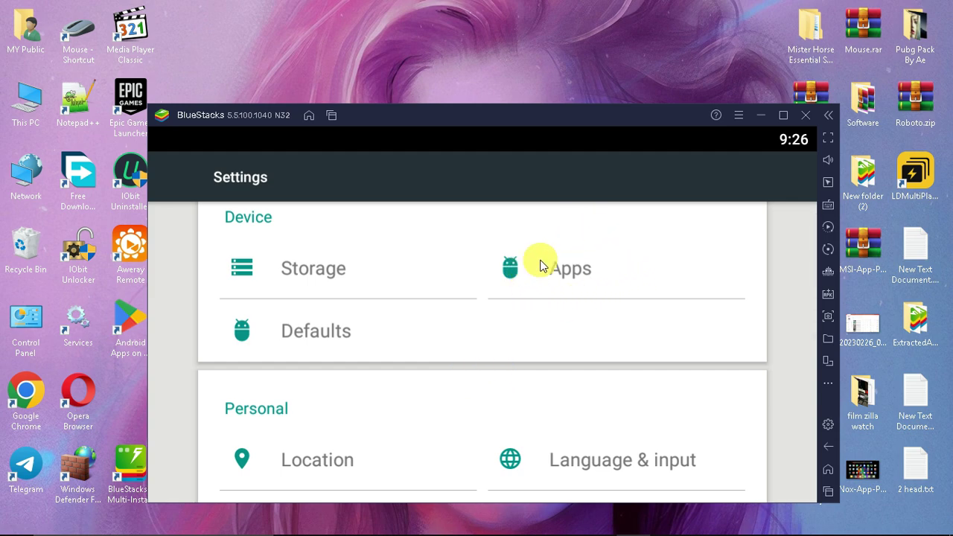
{"action": "left_click", "coordinate": [575, 285]}
{"action": "left_click_drag", "start_coordinate": [485, 443], "coordinate": [502, 387]}
{"action": "left_click_drag", "start_coordinate": [432, 379], "coordinate": [469, 422]}
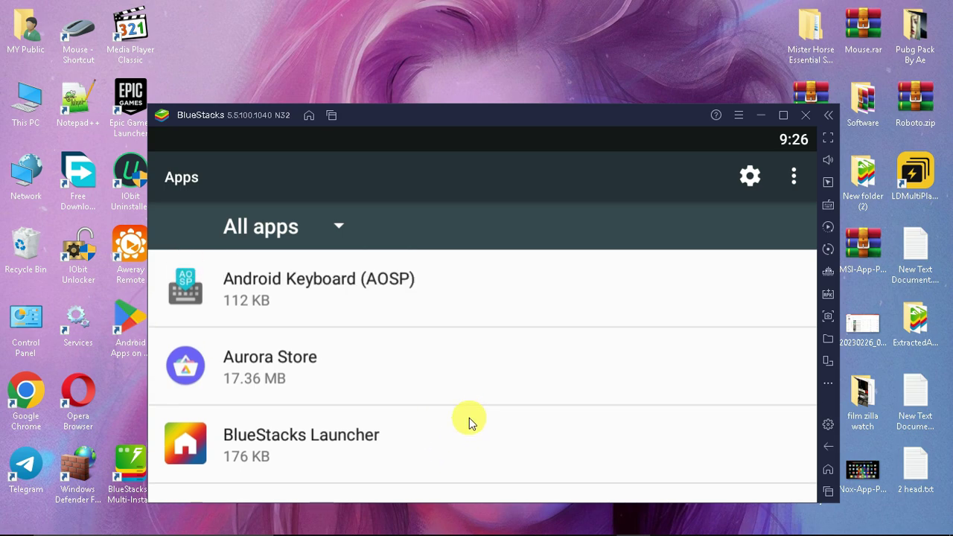
Force-stop and uninstall Aurora Store.
{"action": "left_click", "coordinate": [455, 373]}
{"action": "left_click", "coordinate": [592, 328]}
{"action": "left_click", "coordinate": [641, 391]}
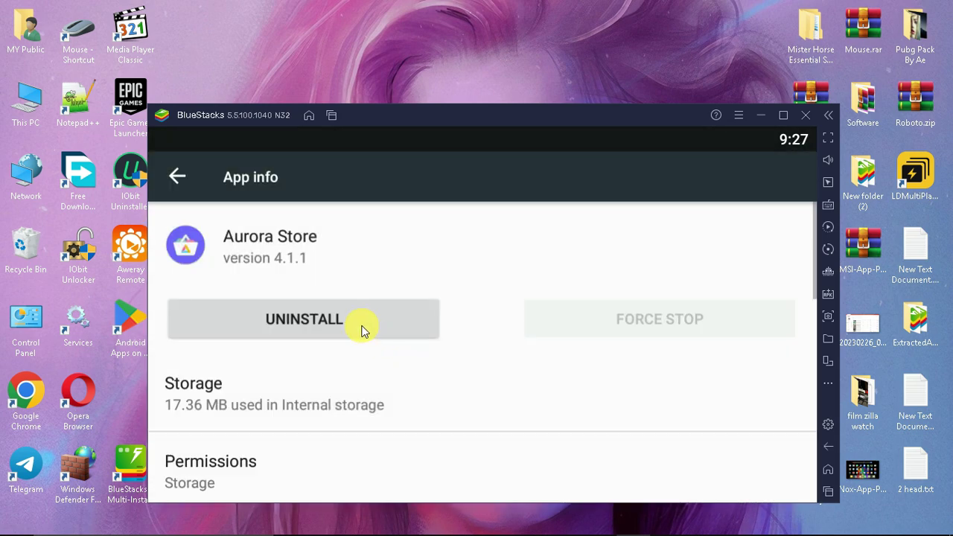
{"action": "left_click", "coordinate": [362, 330]}
{"action": "left_click", "coordinate": [633, 385]}
Force-stop BlueStacks X and attempt to disable it.
{"action": "left_click", "coordinate": [470, 362]}
{"action": "left_click", "coordinate": [660, 320]}
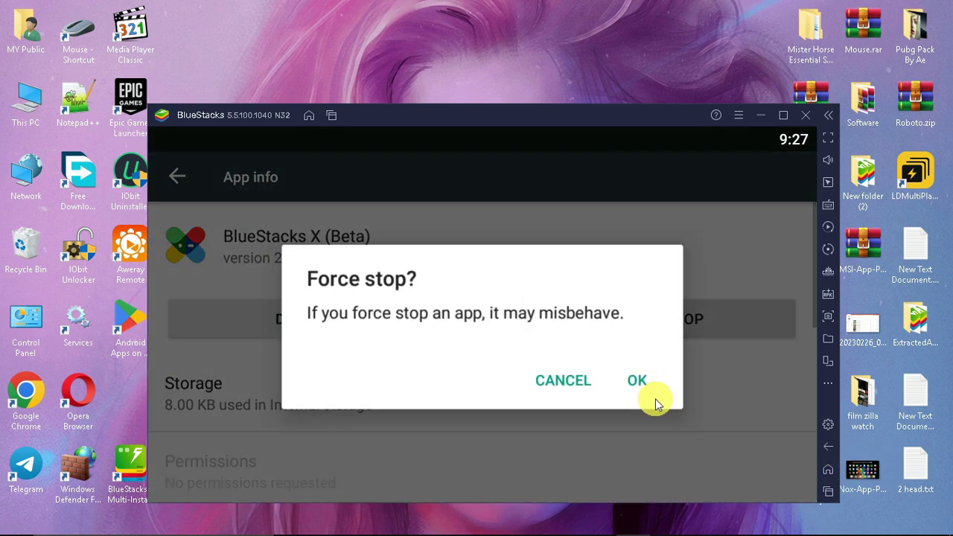
{"action": "left_click", "coordinate": [653, 400]}
{"action": "left_click", "coordinate": [272, 320]}
{"action": "left_click", "coordinate": [628, 358]}
{"action": "key", "text": "Escape"}
{"action": "left_click", "coordinate": [439, 335]}
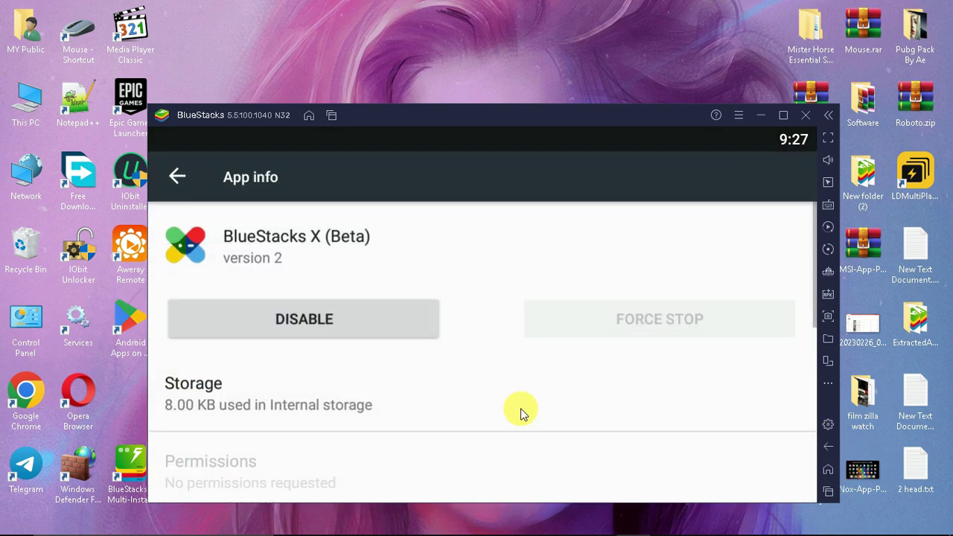
Force-stop and disable Calculator.
{"action": "left_click", "coordinate": [829, 448]}
{"action": "left_click", "coordinate": [506, 442]}
{"action": "left_click", "coordinate": [387, 327]}
{"action": "left_click", "coordinate": [616, 368]}
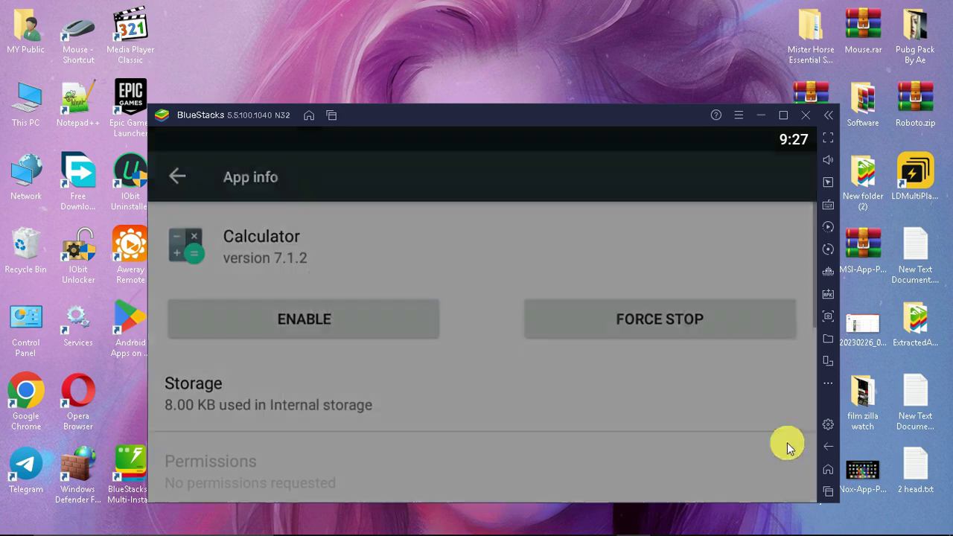
{"action": "left_click", "coordinate": [829, 446]}
Disable Calendar.
{"action": "left_click", "coordinate": [539, 362]}
{"action": "left_click", "coordinate": [432, 332]}
{"action": "left_click", "coordinate": [615, 362]}
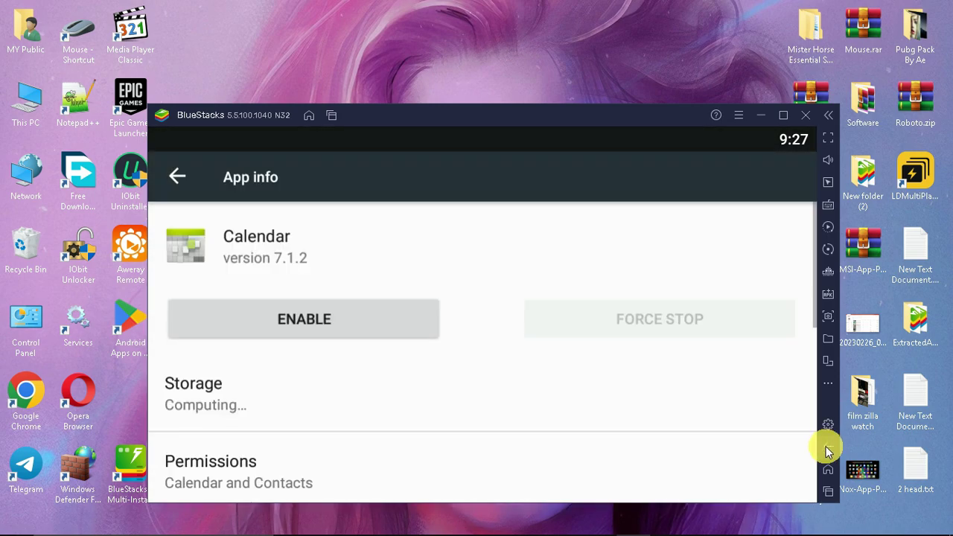
{"action": "left_click", "coordinate": [828, 446]}
Force-stop and disable Camera.
{"action": "left_click", "coordinate": [472, 347]}
{"action": "left_click", "coordinate": [660, 320]}
{"action": "left_click", "coordinate": [631, 377]}
{"action": "left_click", "coordinate": [303, 320]}
{"action": "left_click", "coordinate": [611, 378]}
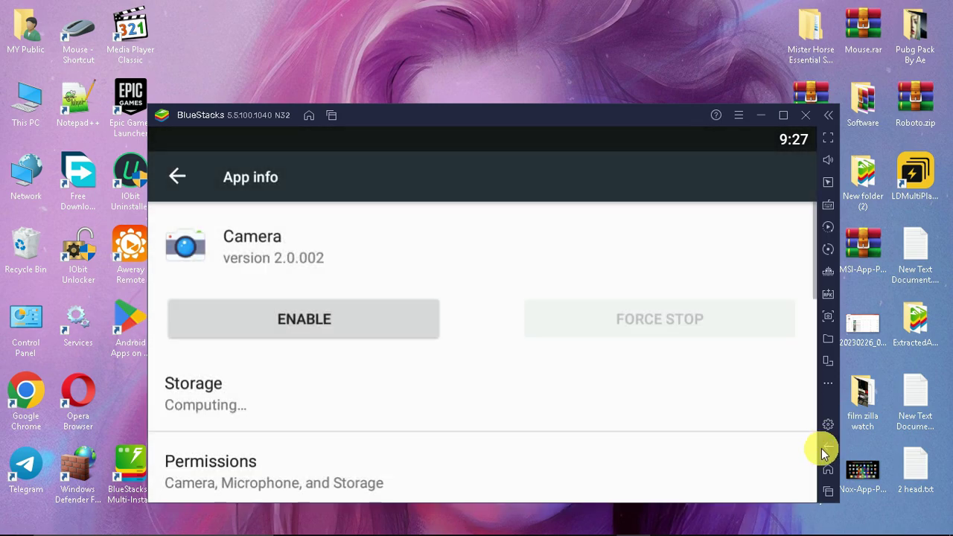
{"action": "left_click", "coordinate": [828, 446]}
Force-stop and disable Clock.
{"action": "left_click", "coordinate": [452, 365]}
{"action": "left_click", "coordinate": [660, 320]}
{"action": "left_click", "coordinate": [649, 383]}
{"action": "left_click", "coordinate": [304, 320]}
{"action": "left_click", "coordinate": [607, 380]}
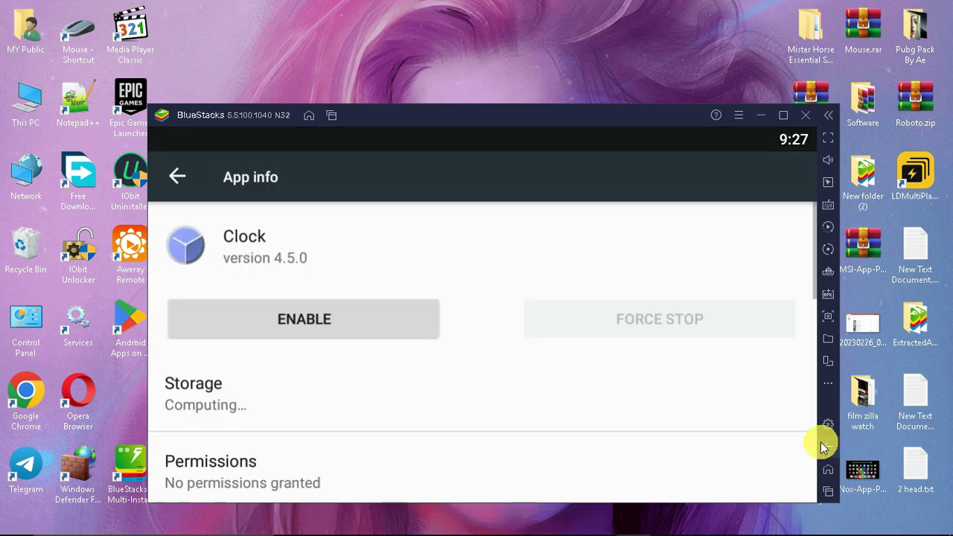
{"action": "left_click", "coordinate": [829, 446]}
Force-stop and disable Contacts.
{"action": "left_click", "coordinate": [492, 330]}
{"action": "left_click", "coordinate": [660, 319]}
{"action": "left_click", "coordinate": [632, 379]}
{"action": "left_click", "coordinate": [304, 319]}
{"action": "left_click", "coordinate": [610, 362]}
{"action": "left_click", "coordinate": [828, 447]}
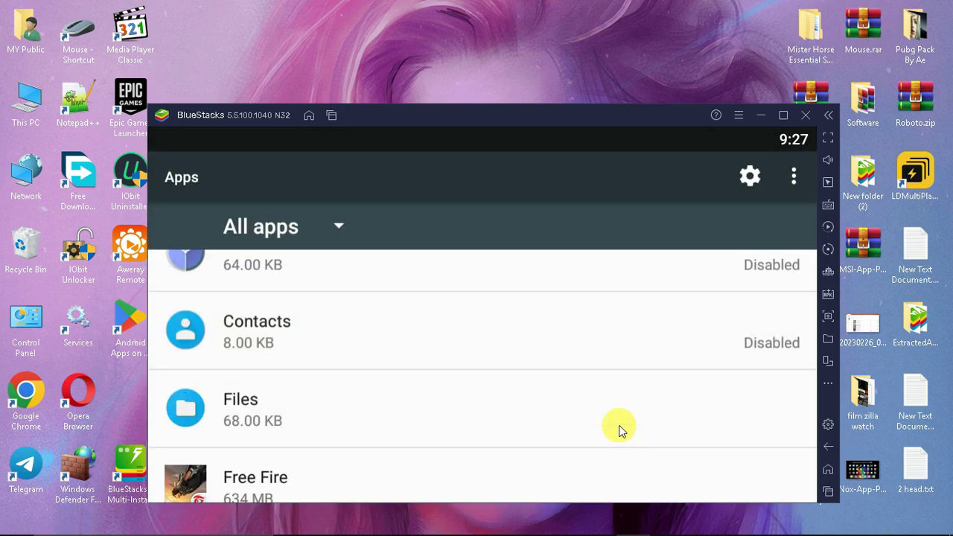
Force-stop and disable Gallery.
{"action": "scroll", "coordinate": [619, 430], "scroll_direction": "down", "scroll_amount": 2}
{"action": "left_click", "coordinate": [588, 347]}
{"action": "left_click", "coordinate": [630, 328]}
{"action": "left_click", "coordinate": [630, 377]}
{"action": "left_click", "coordinate": [352, 313]}
{"action": "left_click", "coordinate": [609, 362]}
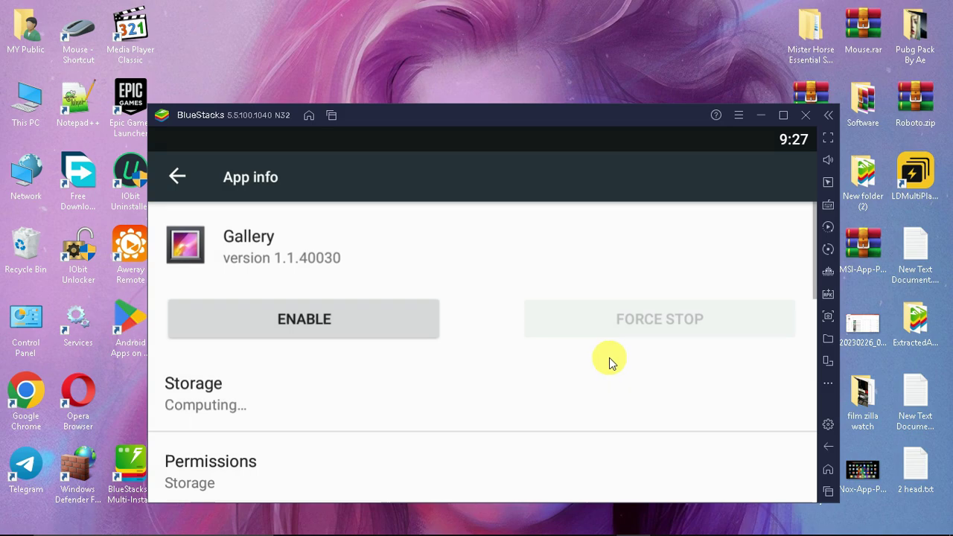
{"action": "left_click", "coordinate": [828, 446]}
Force-stop and disable Game Center.
{"action": "scroll", "coordinate": [663, 449], "scroll_direction": "down", "scroll_amount": 1}
{"action": "left_click", "coordinate": [517, 345]}
{"action": "left_click", "coordinate": [660, 319]}
{"action": "left_click", "coordinate": [637, 375]}
{"action": "left_click", "coordinate": [304, 320]}
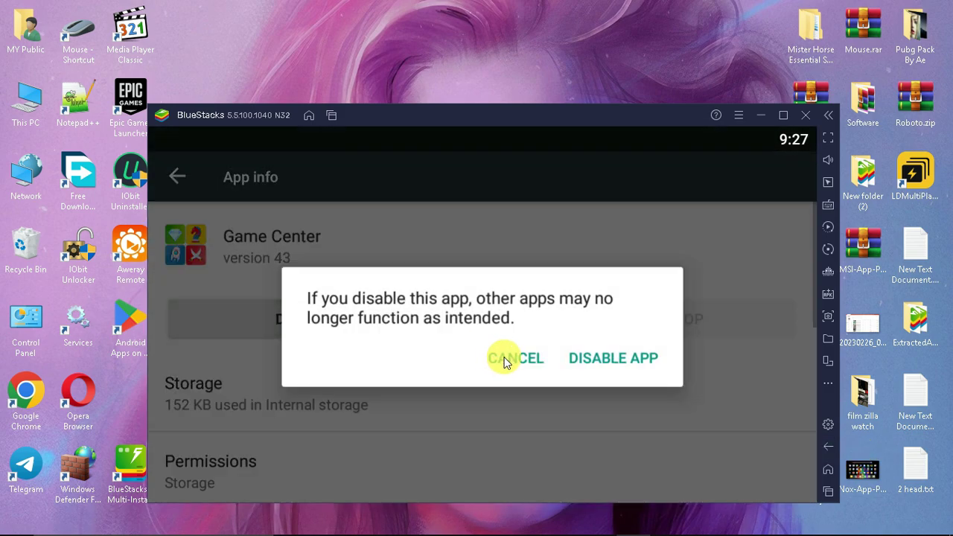
{"action": "left_click", "coordinate": [610, 361]}
{"action": "left_click", "coordinate": [828, 447]}
Force-stop and disable Google Play Store.
{"action": "left_click", "coordinate": [485, 439]}
{"action": "left_click", "coordinate": [660, 319]}
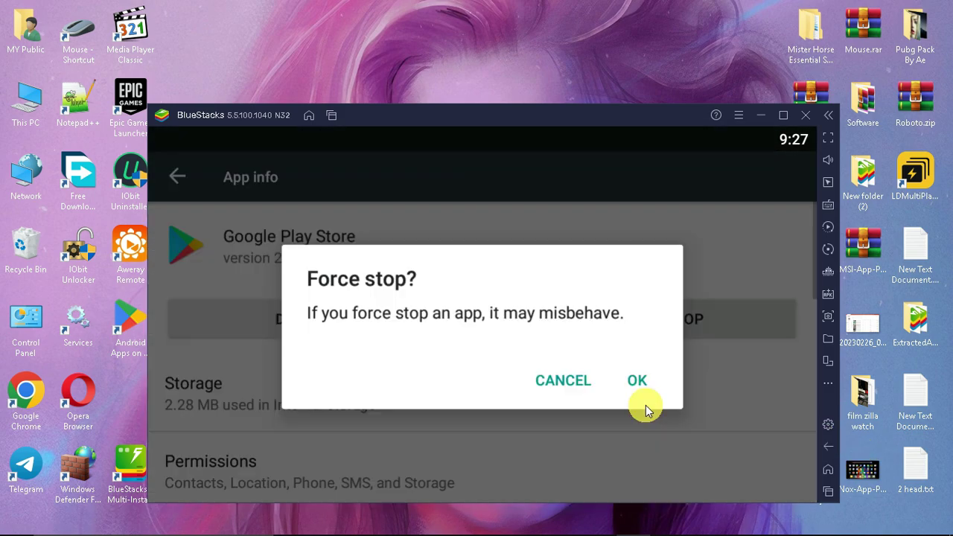
{"action": "left_click", "coordinate": [637, 376]}
{"action": "left_click", "coordinate": [304, 319]}
{"action": "left_click", "coordinate": [611, 361]}
{"action": "left_click", "coordinate": [829, 446]}
Force-stop and disable Google Play Games.
{"action": "left_click", "coordinate": [625, 383]}
{"action": "left_click", "coordinate": [660, 319]}
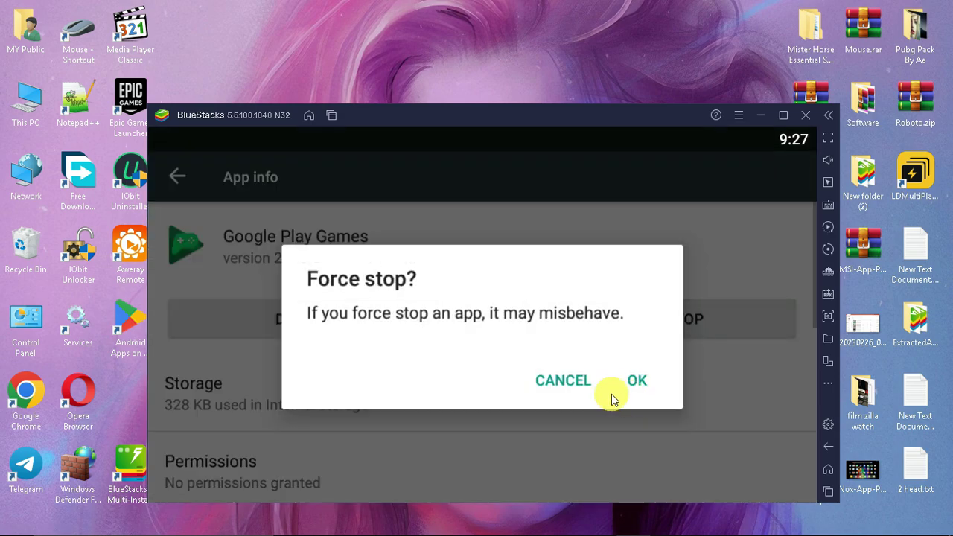
{"action": "left_click", "coordinate": [637, 376]}
{"action": "left_click", "coordinate": [304, 319]}
{"action": "left_click", "coordinate": [648, 365]}
{"action": "left_click", "coordinate": [828, 446]}
Force-stop and disable Media Manager.
{"action": "scroll", "coordinate": [519, 402], "scroll_direction": "down", "scroll_amount": 2}
{"action": "left_click", "coordinate": [519, 376]}
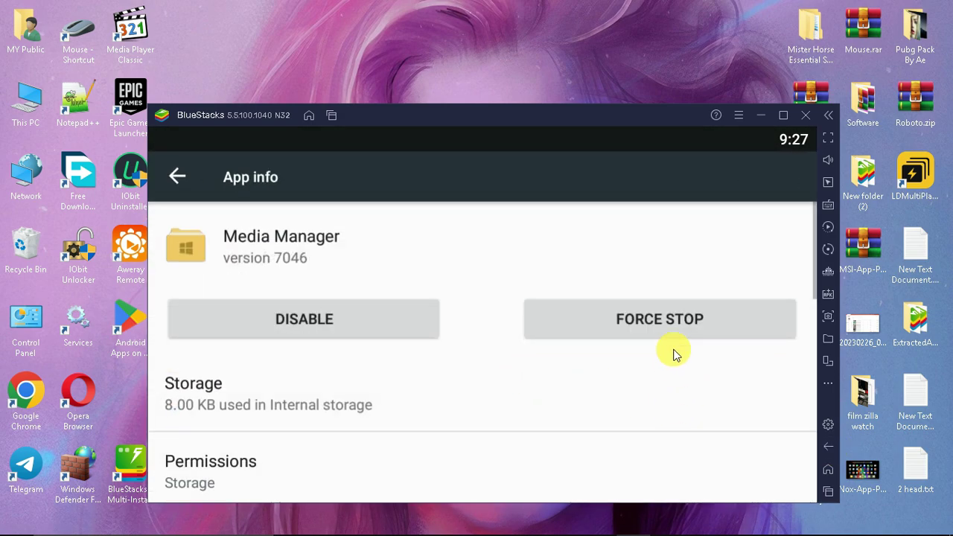
{"action": "left_click", "coordinate": [673, 350]}
{"action": "left_click", "coordinate": [660, 319]}
{"action": "left_click", "coordinate": [305, 323]}
{"action": "left_click", "coordinate": [648, 365]}
{"action": "left_click", "coordinate": [828, 447]}
Force-stop and disable the Phone app.
{"action": "left_click", "coordinate": [580, 420]}
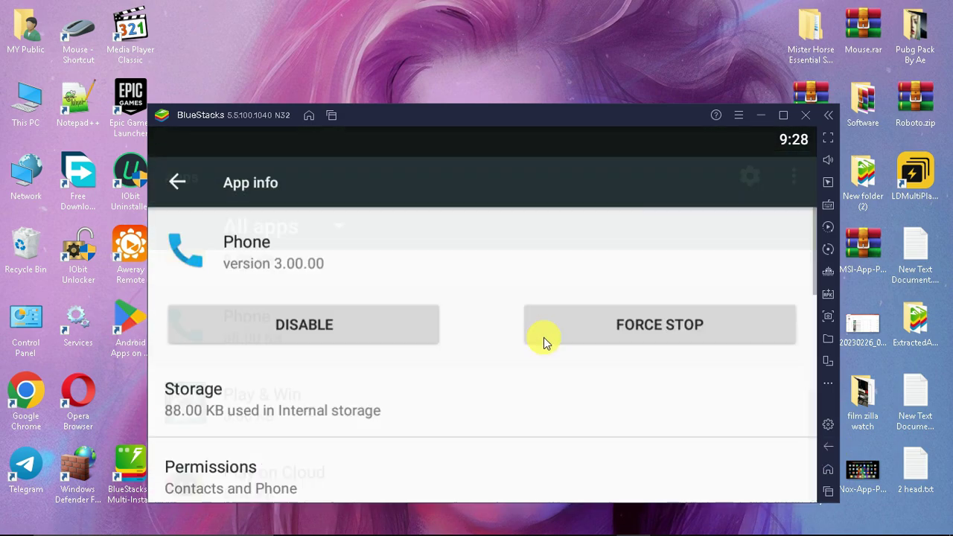
{"action": "left_click", "coordinate": [660, 319]}
{"action": "left_click", "coordinate": [638, 377]}
{"action": "left_click", "coordinate": [304, 318]}
{"action": "left_click", "coordinate": [648, 365]}
{"action": "left_click", "coordinate": [828, 446]}
Force-stop and disable Play & Win.
{"action": "scroll", "coordinate": [561, 365], "scroll_direction": "down", "scroll_amount": 2}
{"action": "left_click", "coordinate": [561, 365]}
{"action": "left_click", "coordinate": [660, 319]}
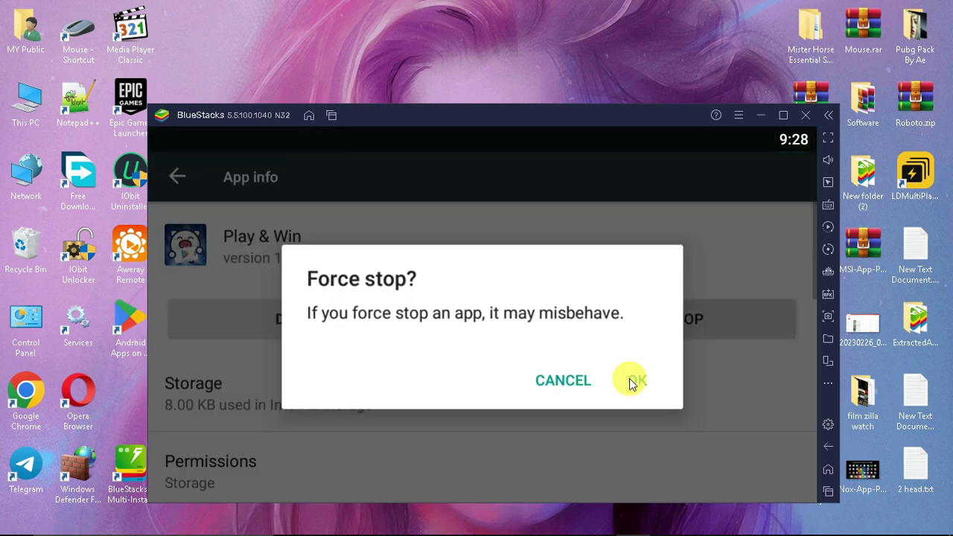
{"action": "left_click", "coordinate": [637, 377]}
{"action": "left_click", "coordinate": [304, 318]}
{"action": "left_click", "coordinate": [626, 363]}
{"action": "left_click", "coordinate": [828, 446]}
Force-stop and disable Play on Cloud, then return to the home screen.
{"action": "left_click", "coordinate": [545, 395]}
{"action": "left_click", "coordinate": [600, 333]}
{"action": "left_click", "coordinate": [624, 376]}
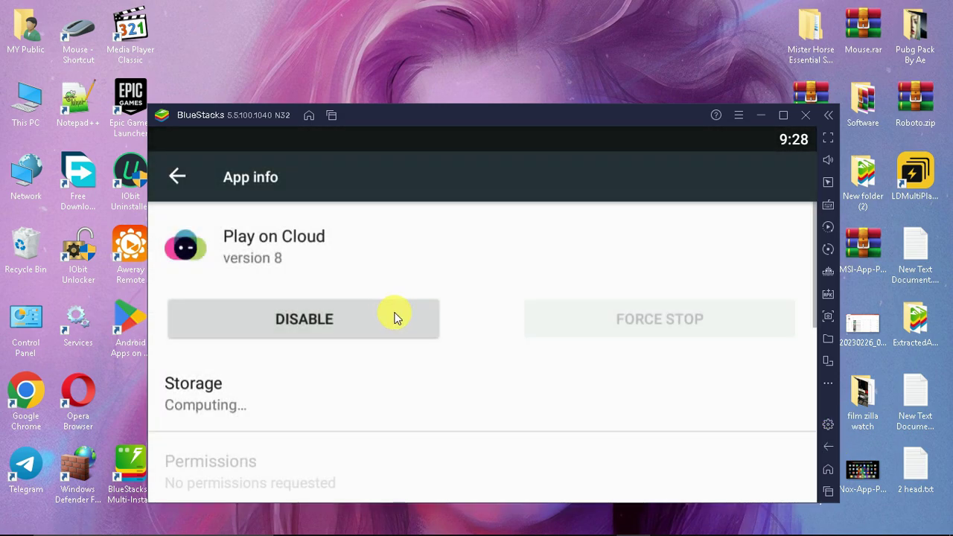
{"action": "left_click", "coordinate": [394, 315]}
{"action": "left_click", "coordinate": [598, 351]}
{"action": "left_click", "coordinate": [826, 448]}
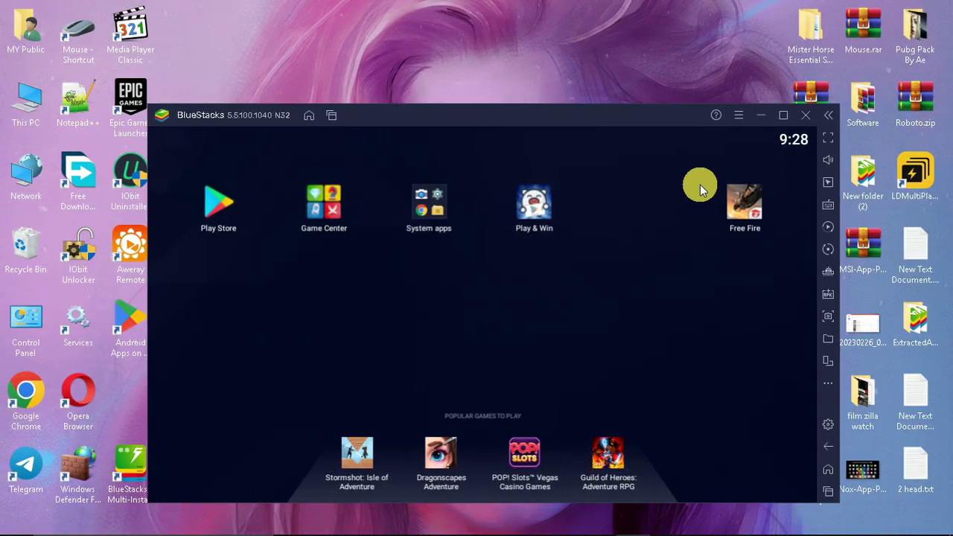
Minimize BlueStacks and locate the Resolution Changer and Developer Options APKs on the desktop.
{"action": "left_click", "coordinate": [762, 121]}
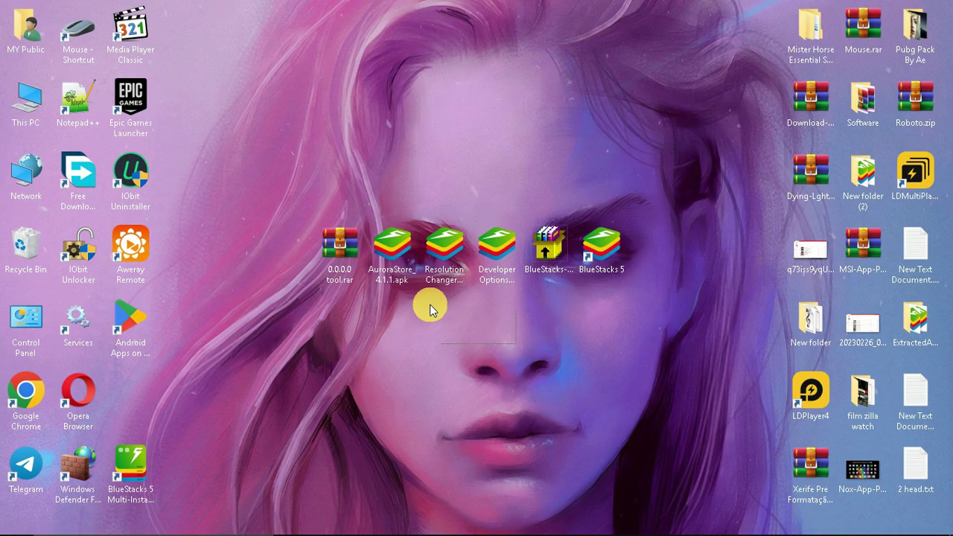
{"action": "left_click", "coordinate": [444, 277]}
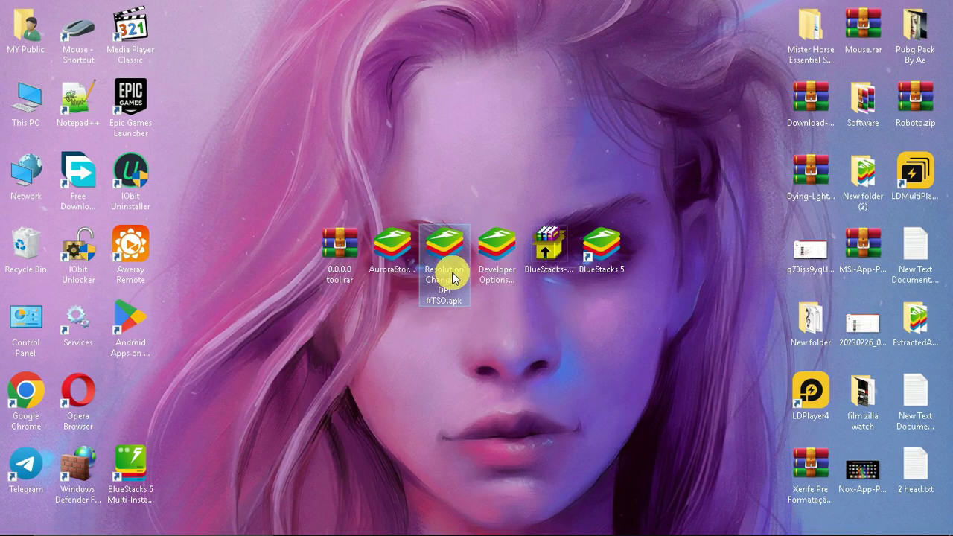
{"action": "left_click", "coordinate": [489, 281]}
{"action": "left_click", "coordinate": [443, 257]}
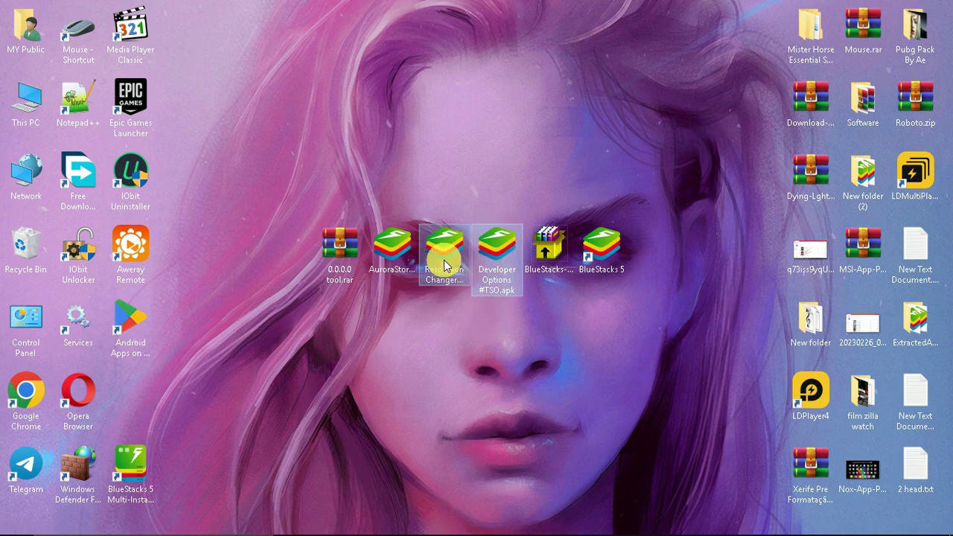
Install both the Developer Options and Resolution Changer APKs from the Desktop folder.
{"action": "left_click", "coordinate": [635, 523]}
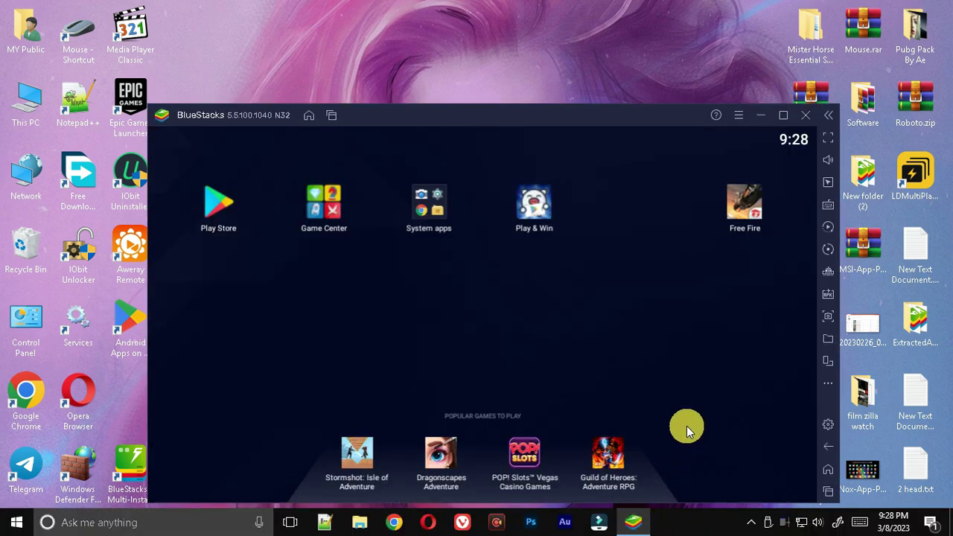
{"action": "left_click", "coordinate": [828, 293]}
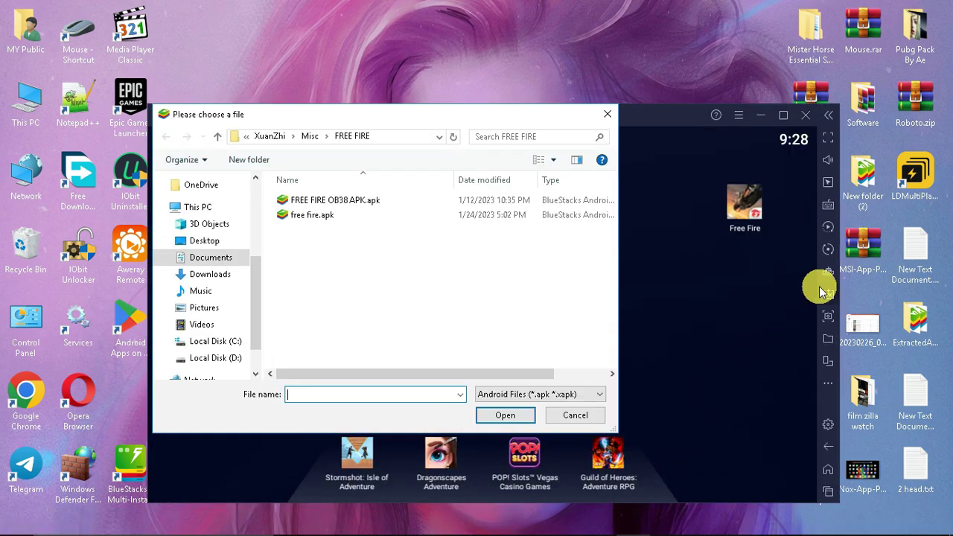
{"action": "left_click", "coordinate": [196, 245]}
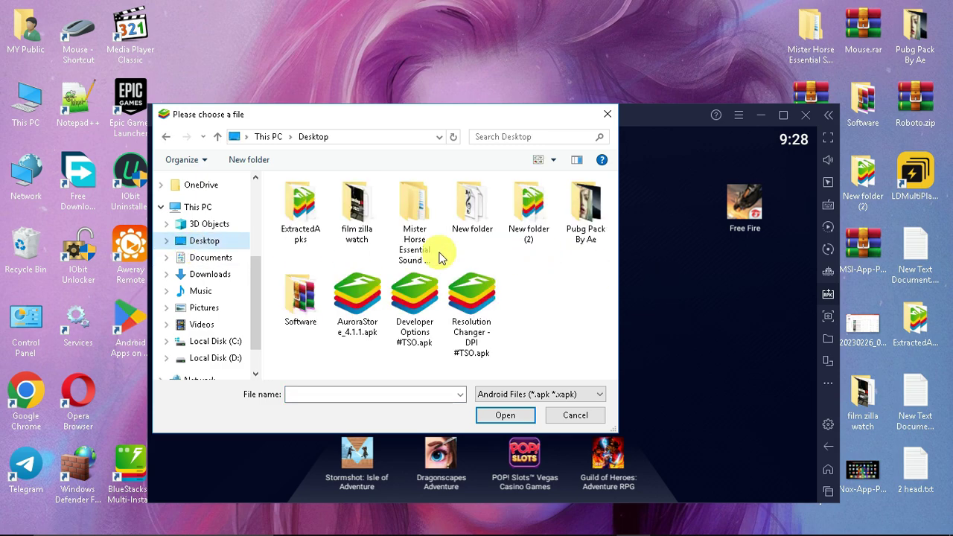
{"action": "left_click", "coordinate": [427, 330]}
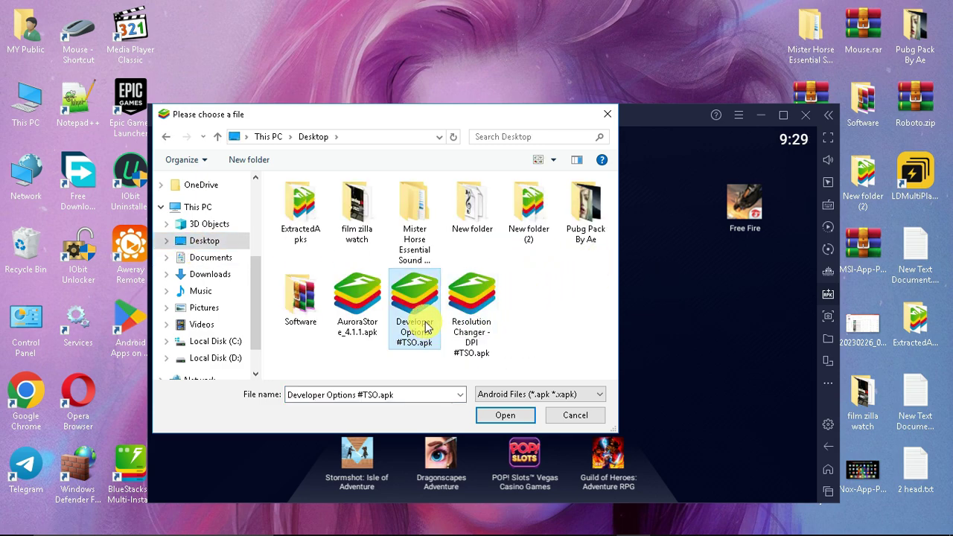
{"action": "left_click", "coordinate": [476, 333], "text": "ctrl"}
{"action": "left_click", "coordinate": [501, 416]}
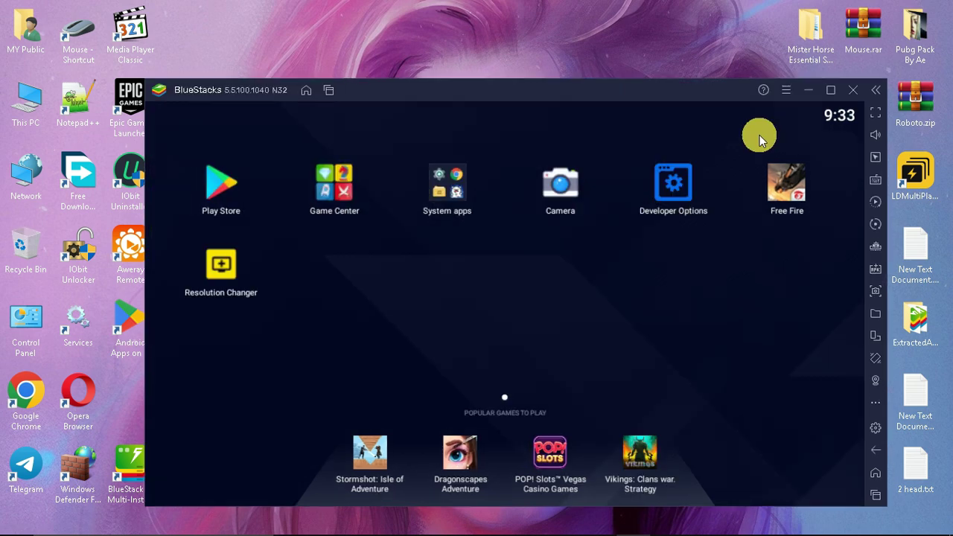
Open Android's developer options through the Developer Options app and scroll down to the animation settings.
{"action": "left_click", "coordinate": [672, 194]}
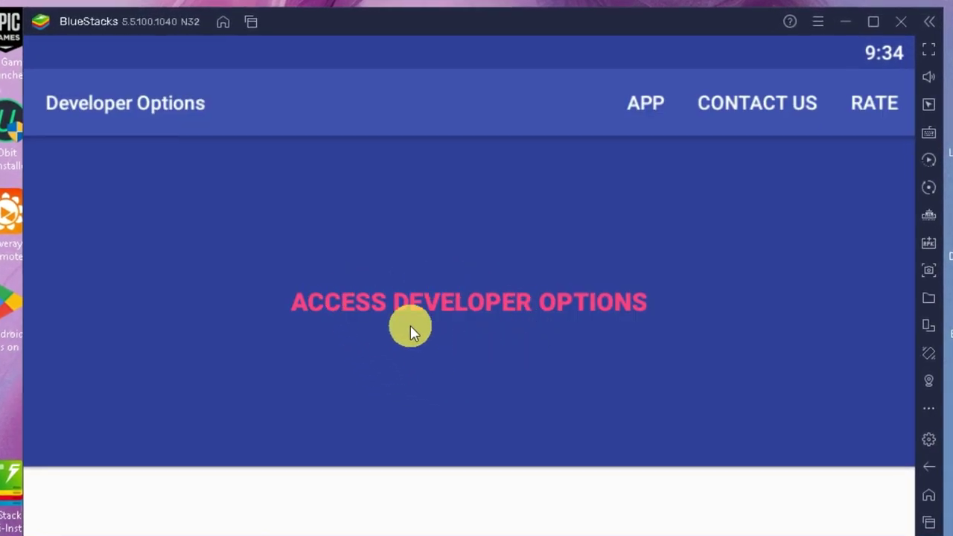
{"action": "left_click", "coordinate": [451, 303]}
{"action": "left_click_drag", "start_coordinate": [479, 410], "coordinate": [513, 149]}
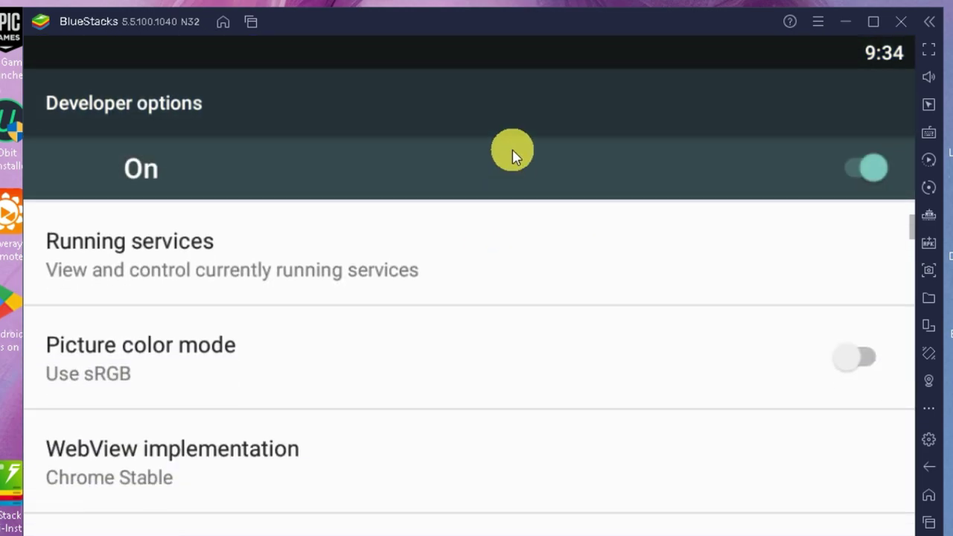
{"action": "scroll", "coordinate": [534, 394], "scroll_direction": "down", "scroll_amount": 7}
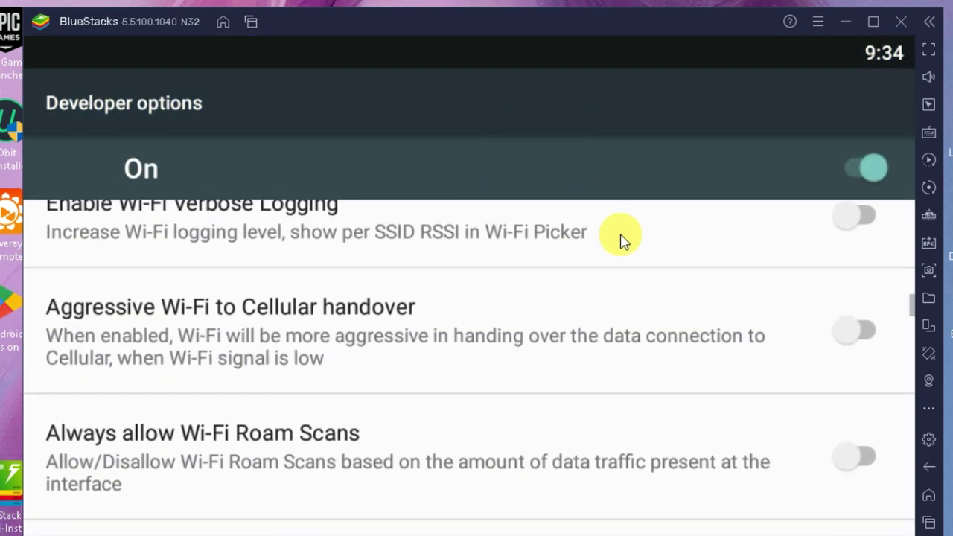
{"action": "scroll", "coordinate": [624, 238], "scroll_direction": "down", "scroll_amount": 10}
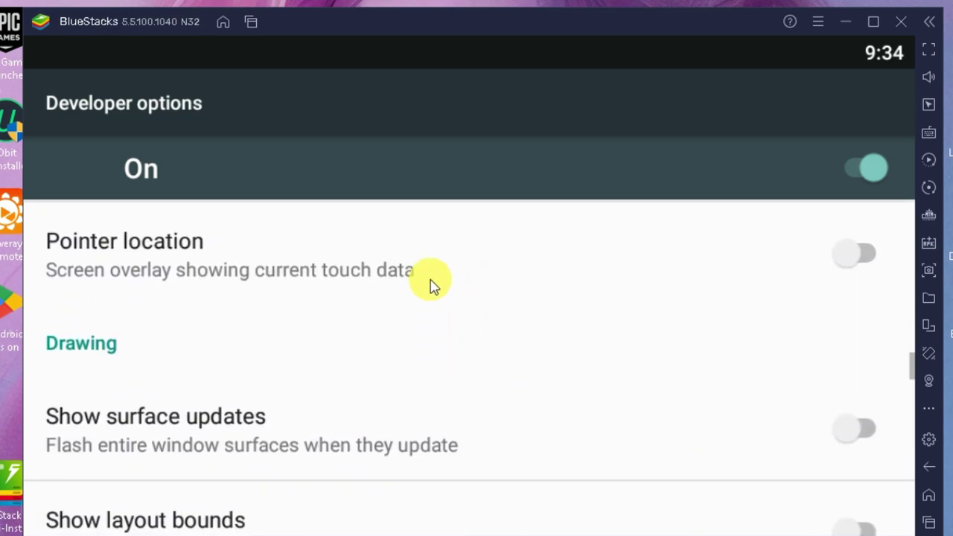
{"action": "scroll", "coordinate": [590, 435], "scroll_direction": "down", "scroll_amount": 5}
{"action": "scroll", "coordinate": [594, 517], "scroll_direction": "up", "scroll_amount": 4}
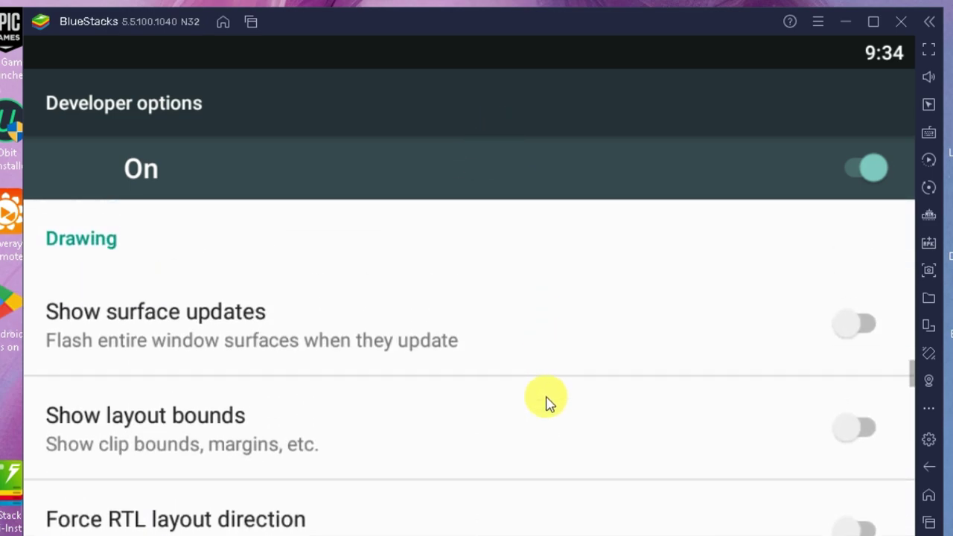
{"action": "scroll", "coordinate": [372, 372], "scroll_direction": "down", "scroll_amount": 5}
Set the window, transition and animator duration scales all to Animation off.
{"action": "left_click", "coordinate": [372, 369]}
{"action": "scroll", "coordinate": [351, 370], "scroll_direction": "up", "scroll_amount": 1}
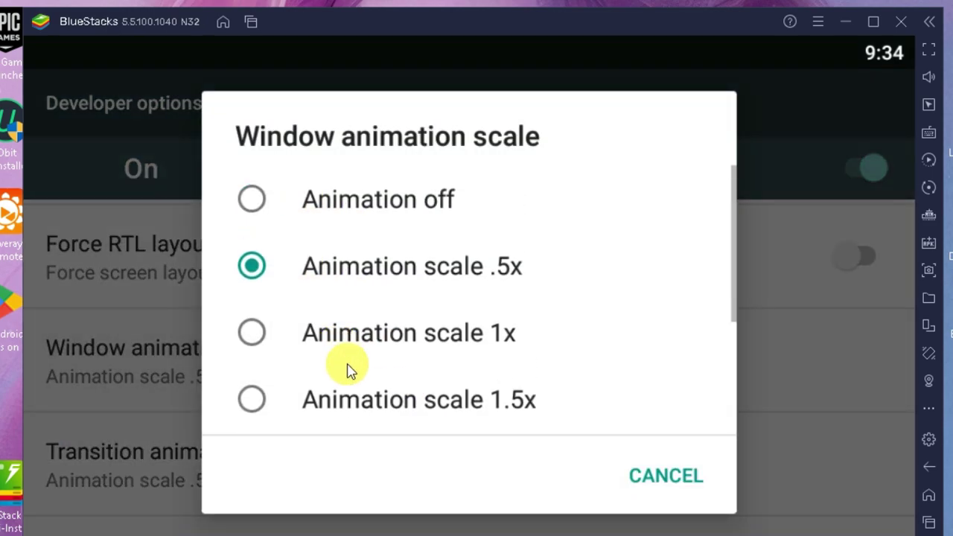
{"action": "left_click", "coordinate": [251, 200]}
{"action": "left_click", "coordinate": [304, 466]}
{"action": "left_click", "coordinate": [251, 200]}
{"action": "scroll", "coordinate": [298, 373], "scroll_direction": "down", "scroll_amount": 3}
{"action": "left_click", "coordinate": [298, 350]}
{"action": "left_click", "coordinate": [249, 205]}
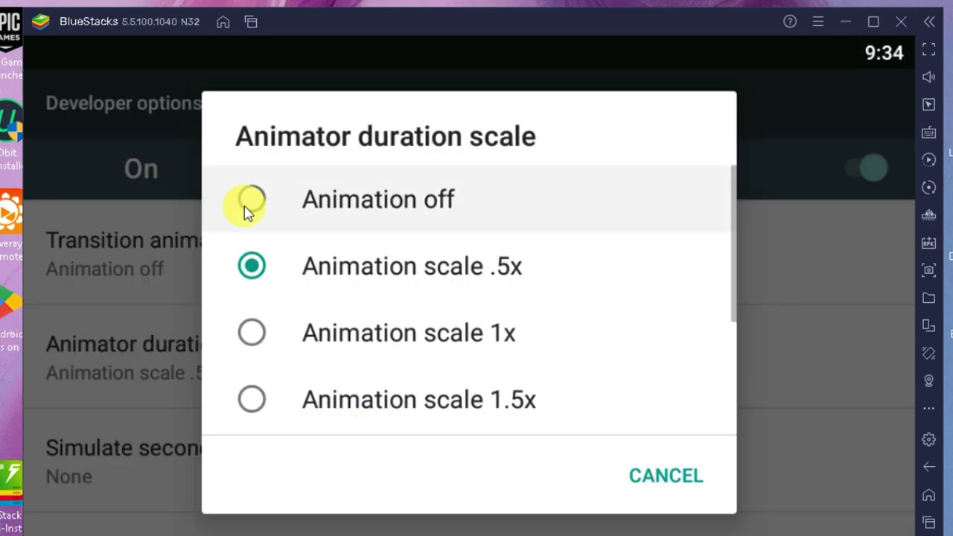
Turn on Force GPU rendering and Force 4x MSAA.
{"action": "scroll", "coordinate": [349, 298], "scroll_direction": "down", "scroll_amount": 5}
{"action": "left_click", "coordinate": [733, 428]}
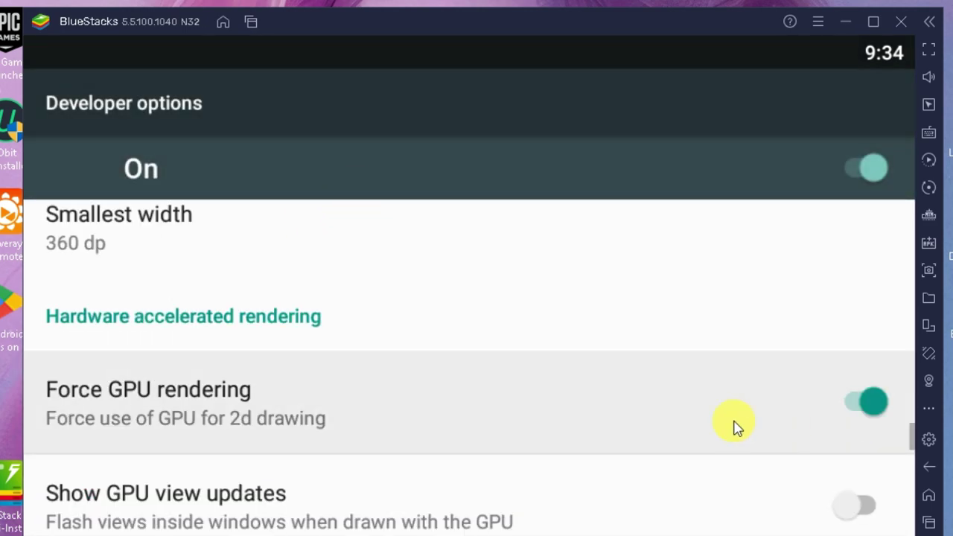
{"action": "scroll", "coordinate": [681, 262], "scroll_direction": "down", "scroll_amount": 7}
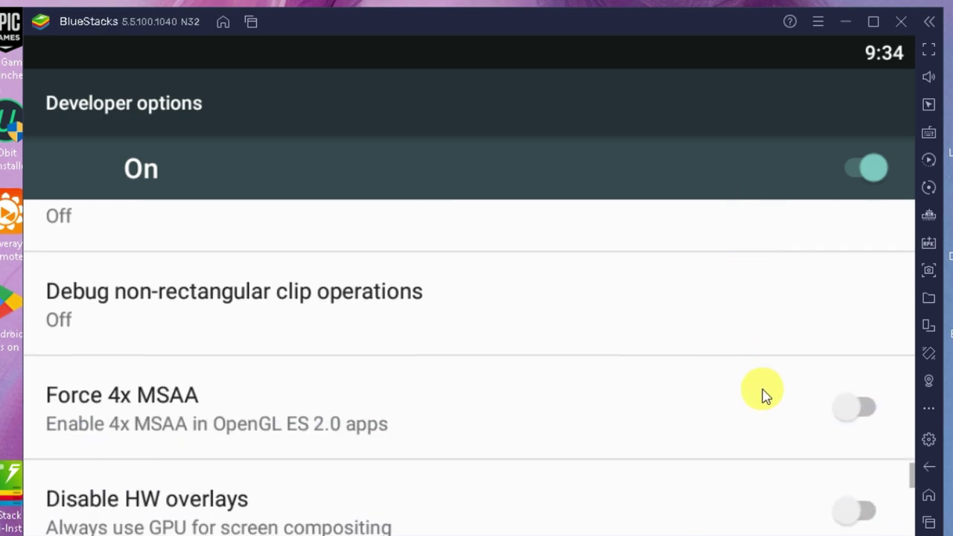
{"action": "left_click", "coordinate": [845, 407]}
Clear the recent apps, then bring up the Developer Options app's options.
{"action": "left_click_drag", "start_coordinate": [570, 440], "coordinate": [651, 151]}
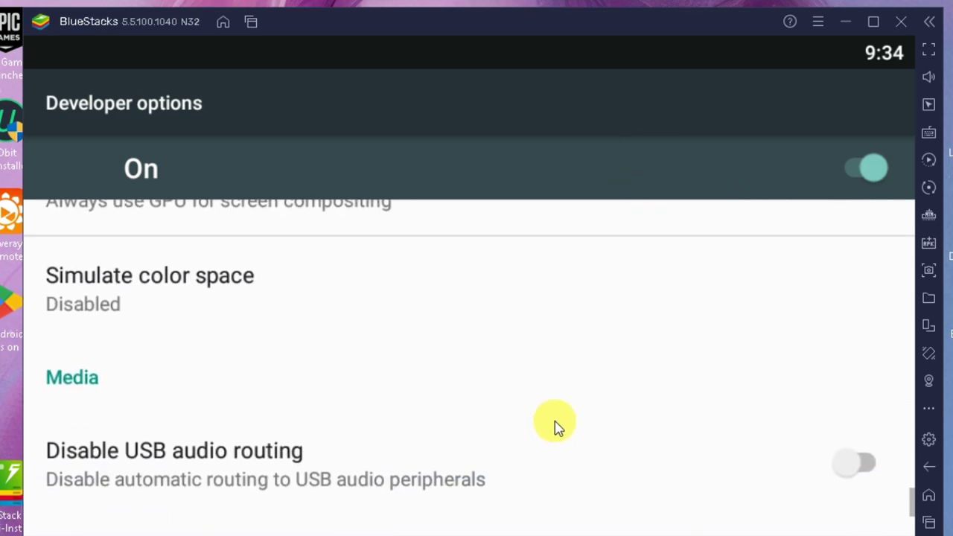
{"action": "left_click", "coordinate": [929, 523]}
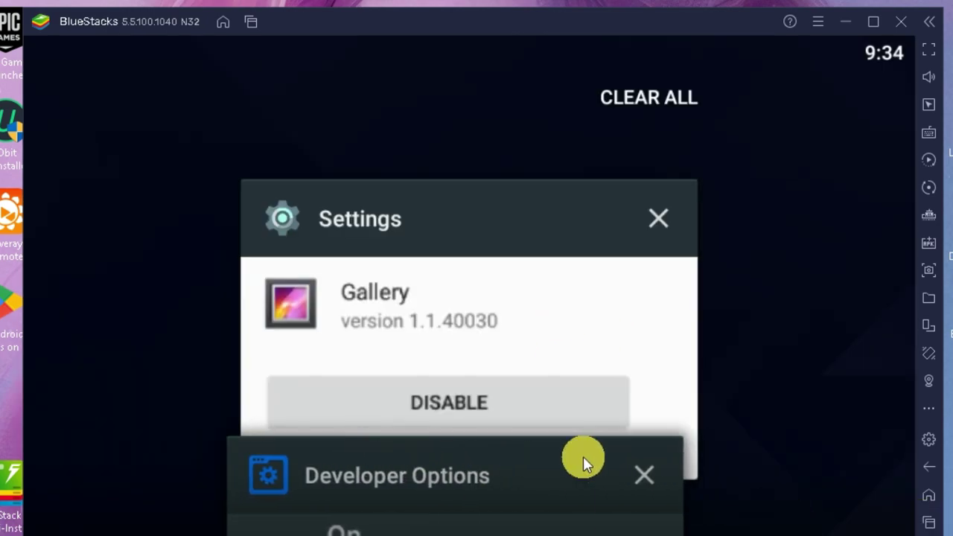
{"action": "left_click_drag", "start_coordinate": [583, 460], "coordinate": [580, 255]}
{"action": "left_click", "coordinate": [648, 197]}
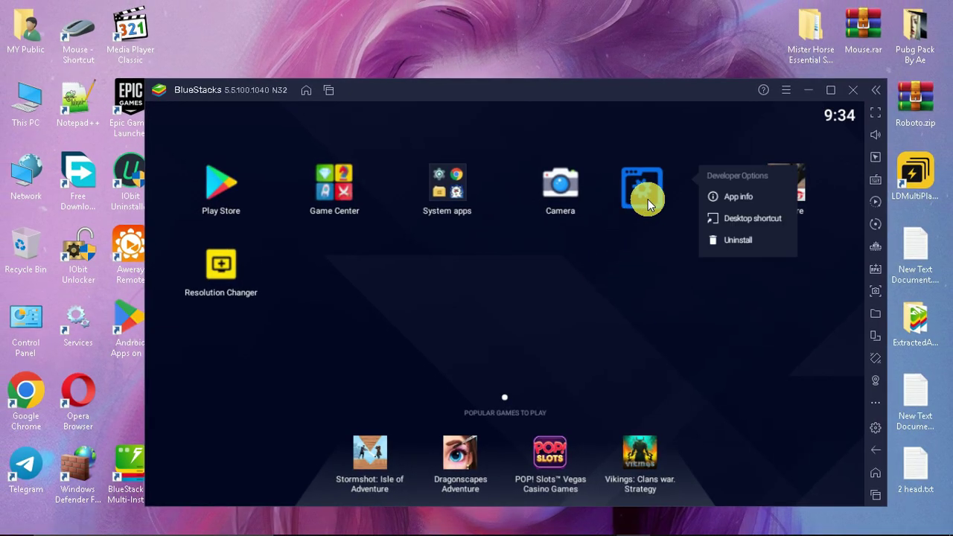
Uninstall Developer Options, then apply a 780x360 resolution with Resolution Changer and return home.
{"action": "left_click", "coordinate": [733, 237]}
{"action": "left_click", "coordinate": [670, 372]}
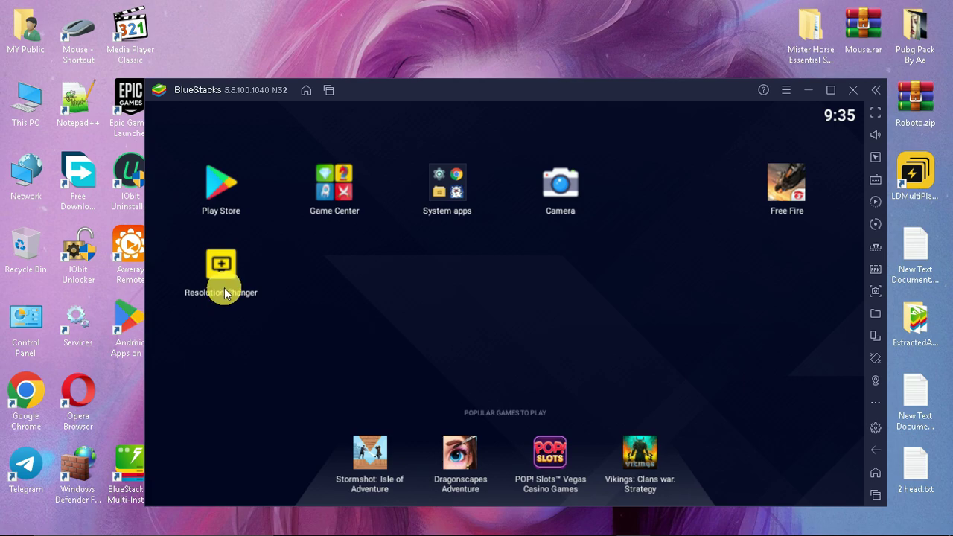
{"action": "left_click", "coordinate": [223, 279]}
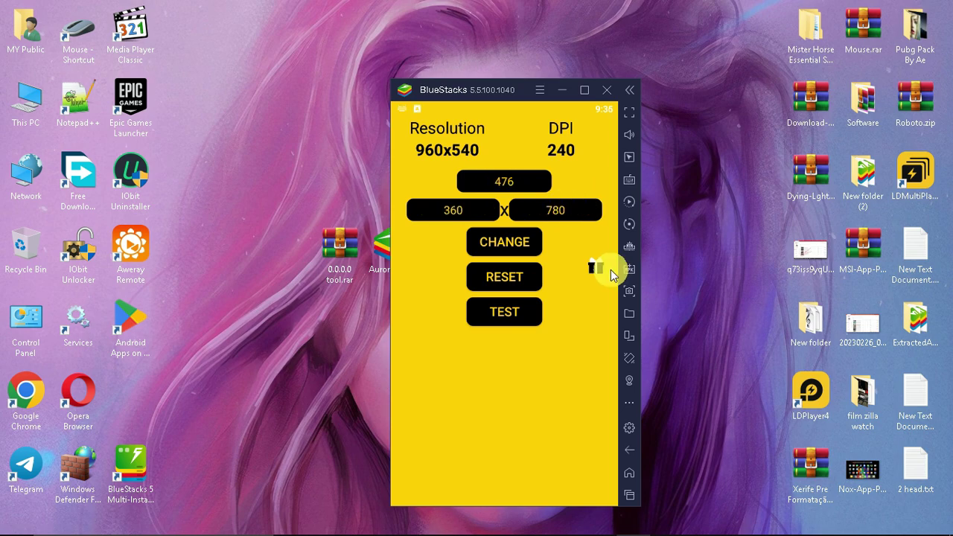
{"action": "left_click", "coordinate": [504, 243]}
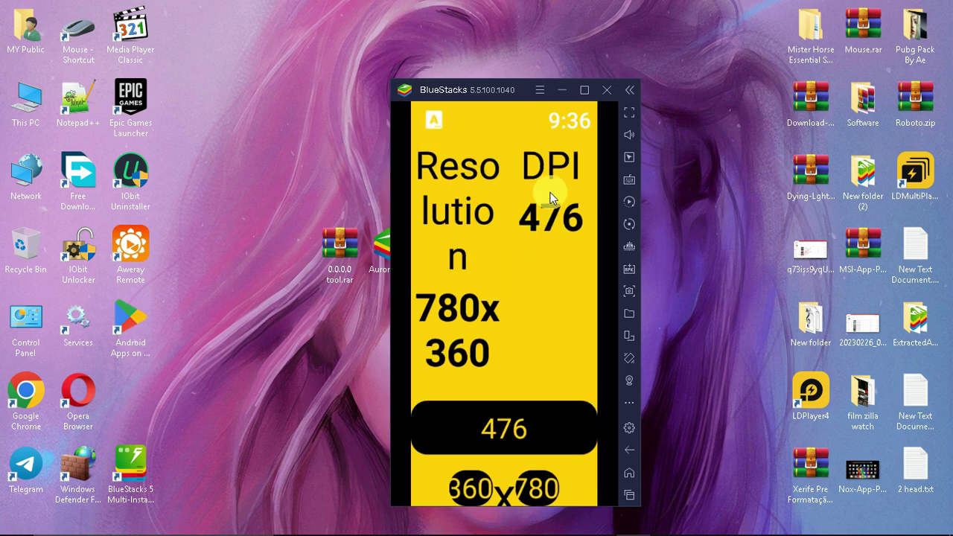
{"action": "left_click", "coordinate": [629, 473]}
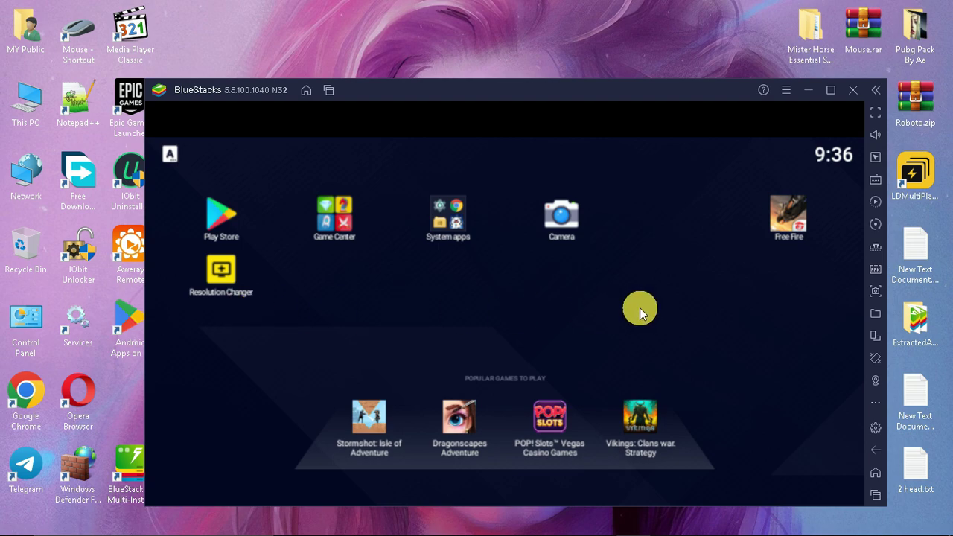
Swipe the Resolution Changer card away from the recent apps.
{"action": "left_click", "coordinate": [876, 496]}
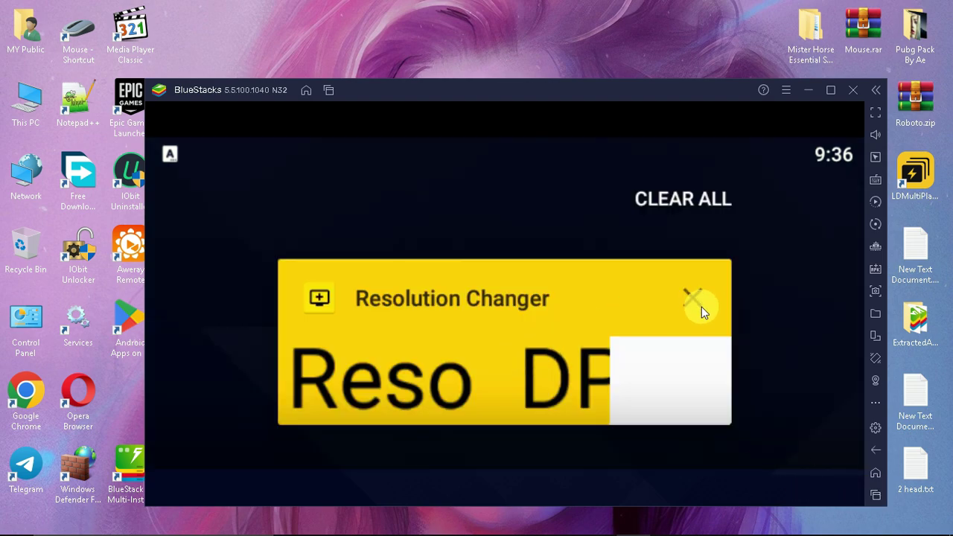
{"action": "left_click", "coordinate": [538, 308]}
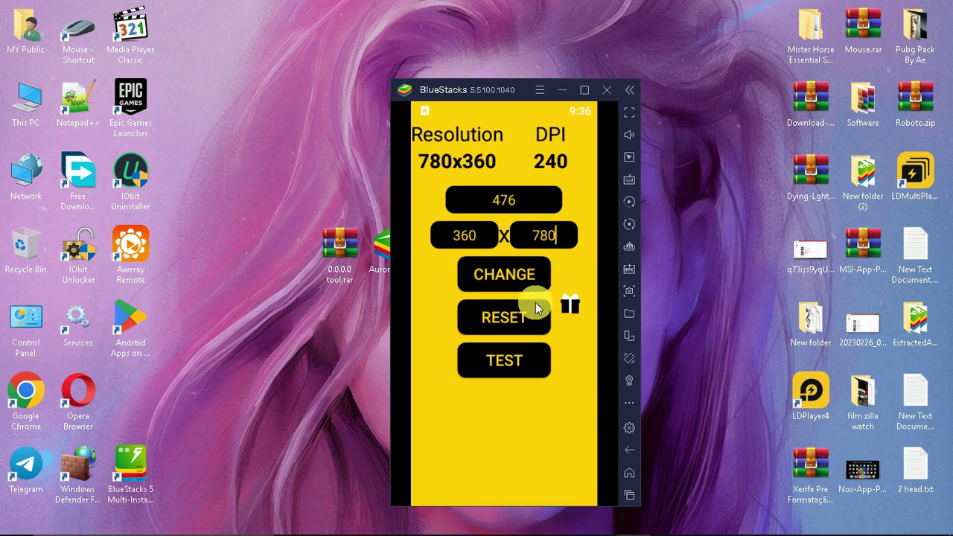
{"action": "left_click", "coordinate": [629, 495]}
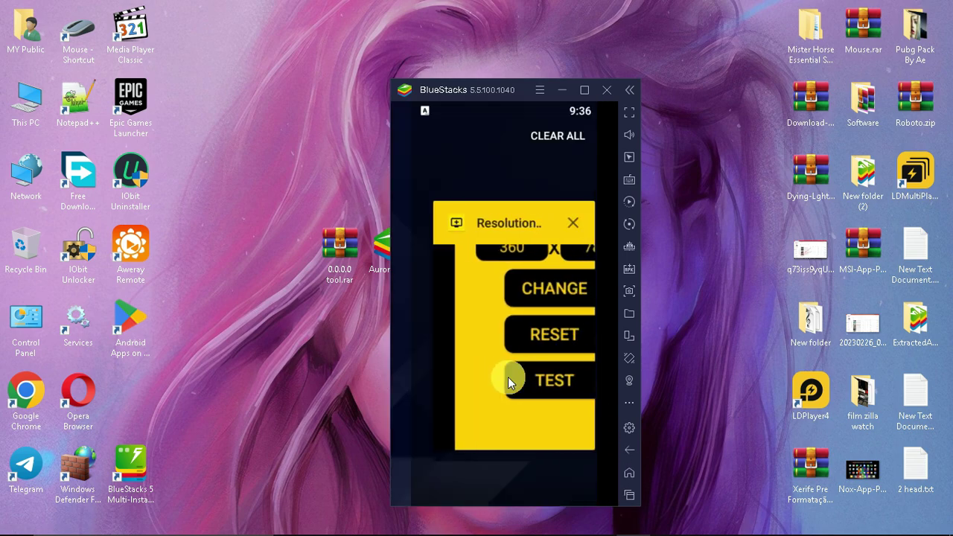
{"action": "left_click_drag", "start_coordinate": [508, 377], "coordinate": [693, 373]}
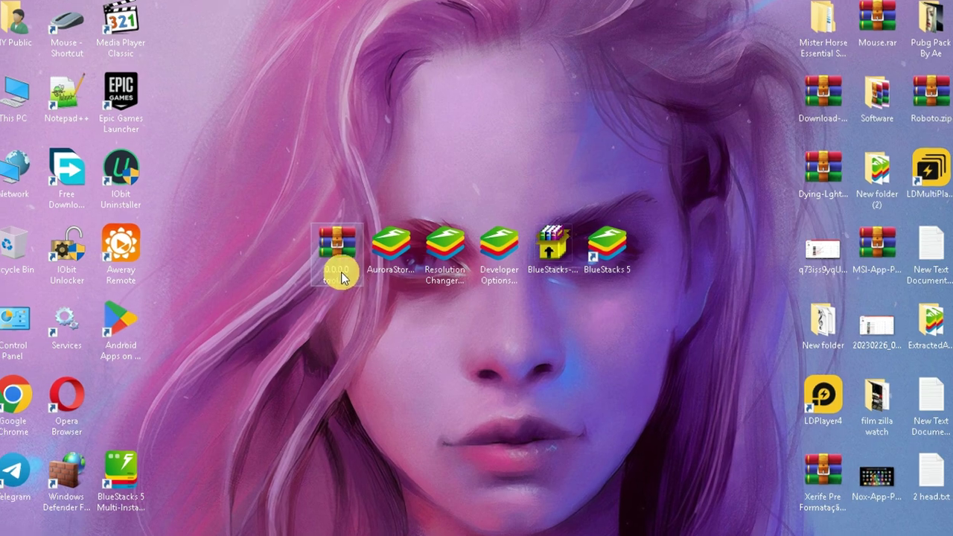
Extract 0.0.0.0 tool.apk from the password-protected 0.0.0.0 tool.rar and drop it into BlueStacks to install.
{"action": "right_click", "coordinate": [341, 285]}
{"action": "left_click", "coordinate": [381, 260]}
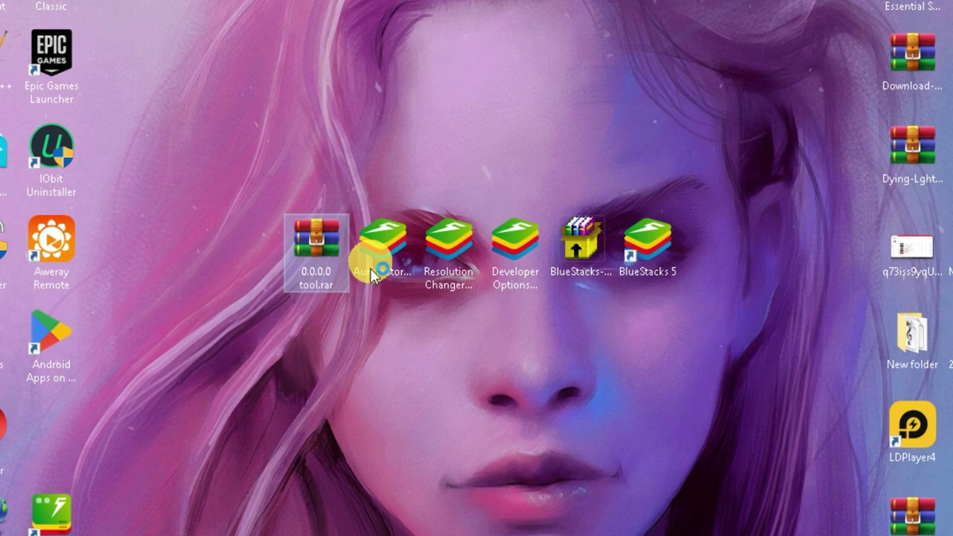
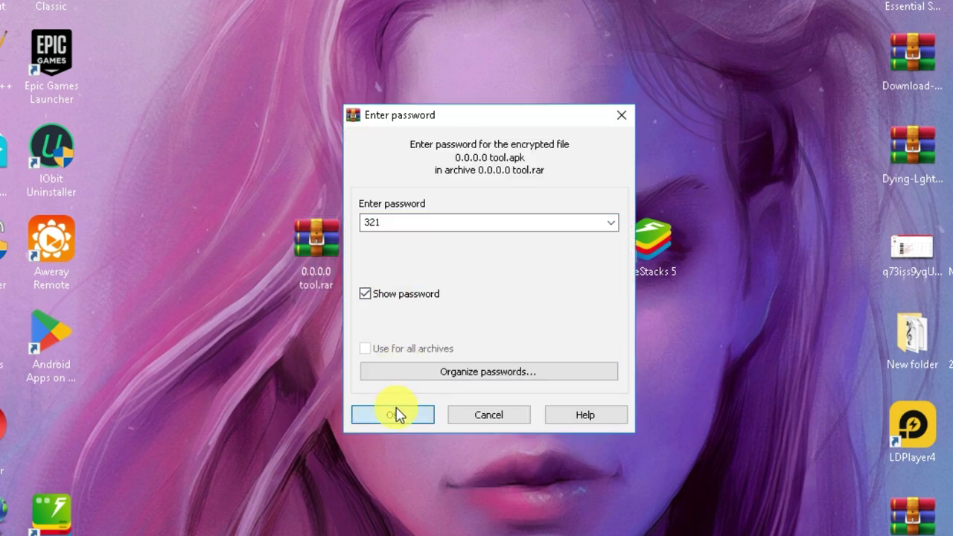
{"action": "left_click", "coordinate": [392, 413]}
{"action": "left_click_drag", "start_coordinate": [654, 239], "coordinate": [824, 535]}
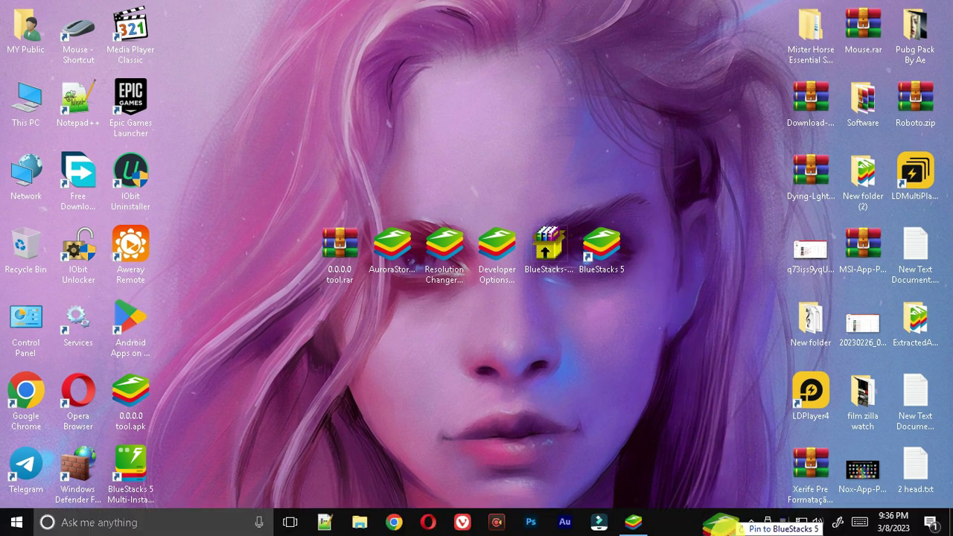
{"action": "left_click_drag", "start_coordinate": [734, 524], "coordinate": [570, 395]}
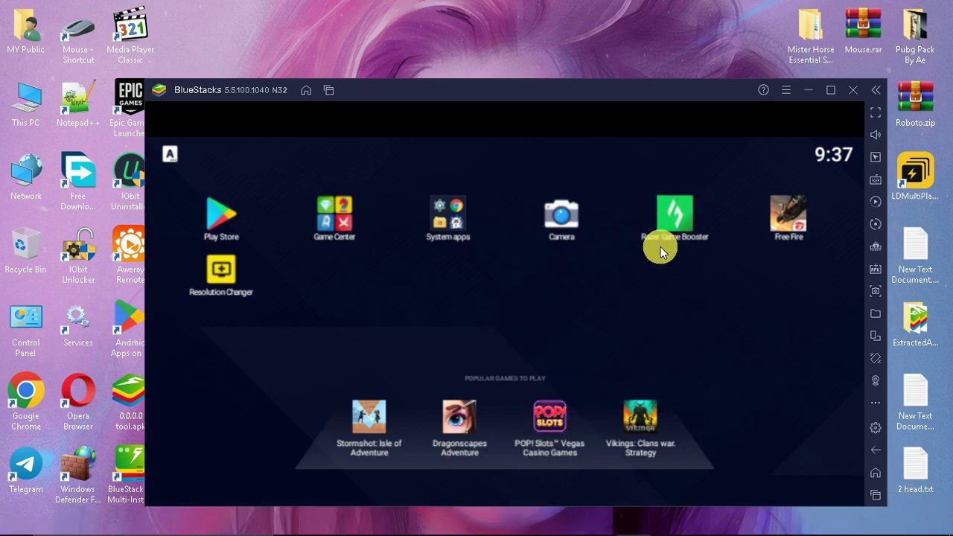
Launch Razer Game Booster and slide Sensi Touch to its maximum.
{"action": "left_click", "coordinate": [671, 216]}
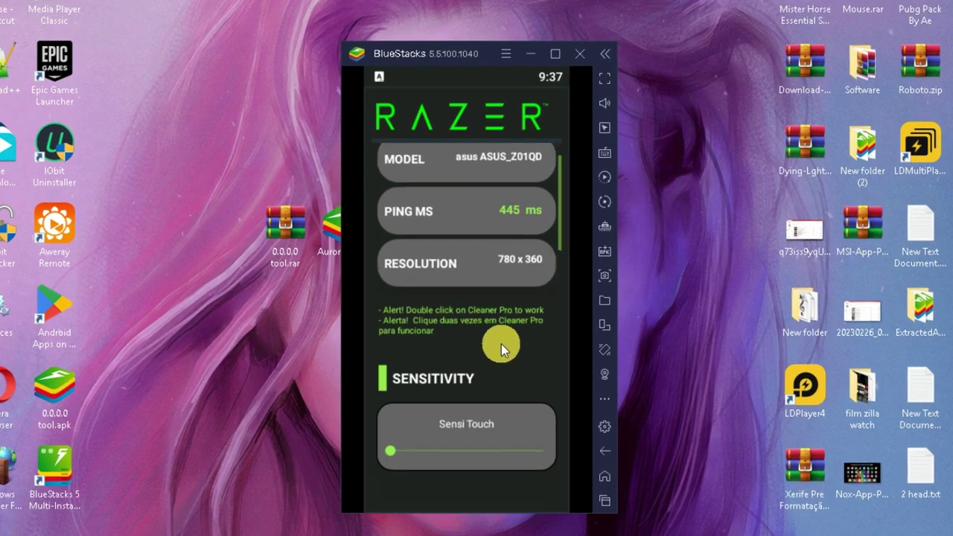
{"action": "scroll", "coordinate": [532, 376], "scroll_direction": "down", "scroll_amount": 1}
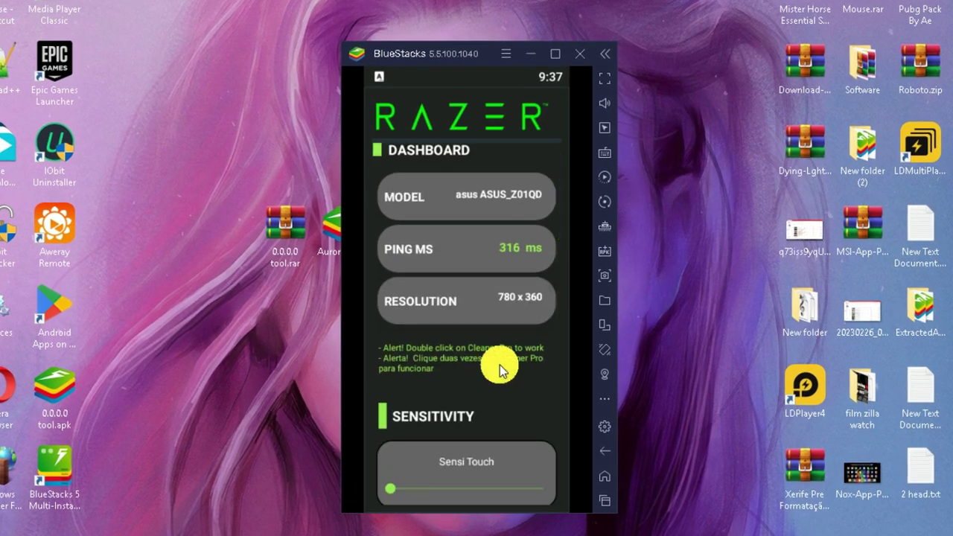
{"action": "scroll", "coordinate": [499, 368], "scroll_direction": "down", "scroll_amount": 2}
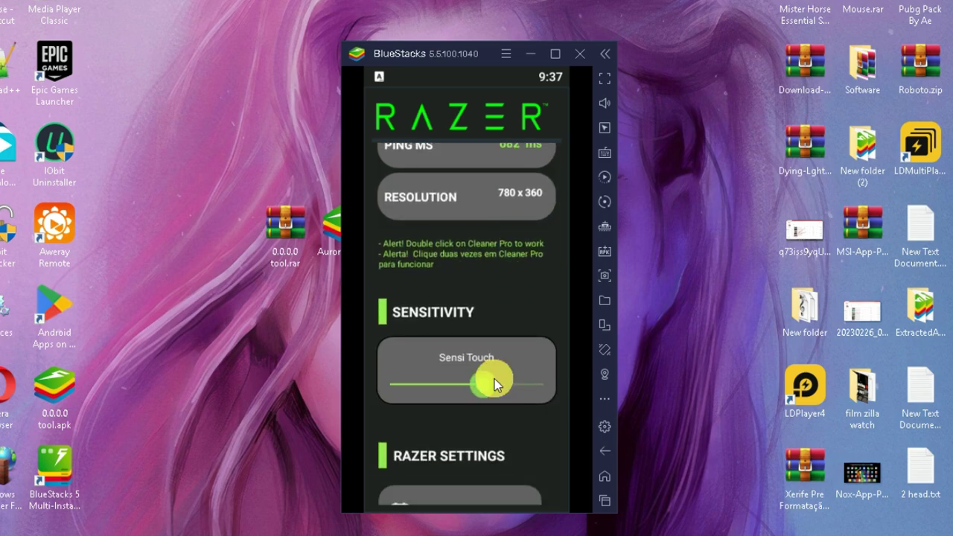
{"action": "left_click_drag", "start_coordinate": [494, 379], "coordinate": [631, 377]}
{"action": "scroll", "coordinate": [493, 420], "scroll_direction": "down", "scroll_amount": 3}
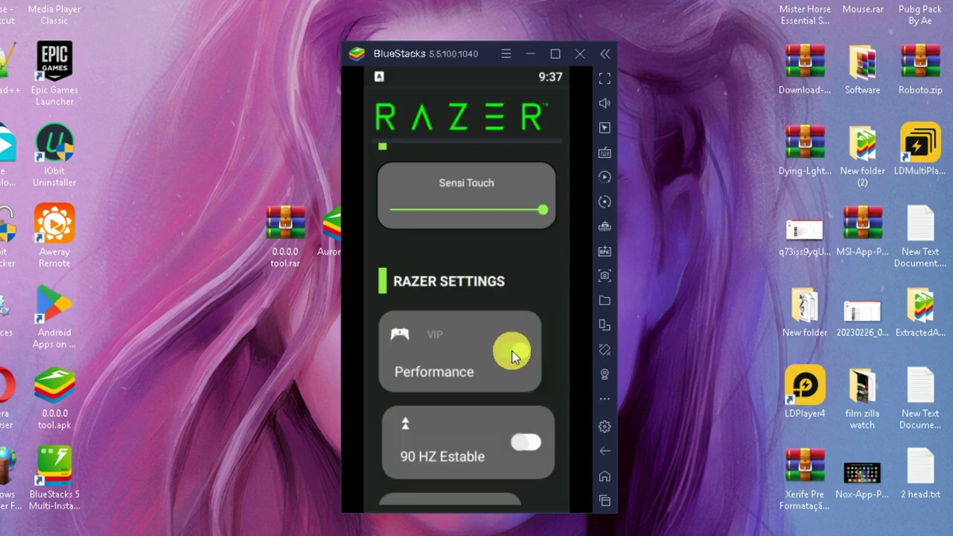
Turn on Performance, 90 HZ Estable and Cooler, then double-tap Cleaner Pro.
{"action": "left_click", "coordinate": [513, 353]}
{"action": "scroll", "coordinate": [447, 339], "scroll_direction": "down", "scroll_amount": 2}
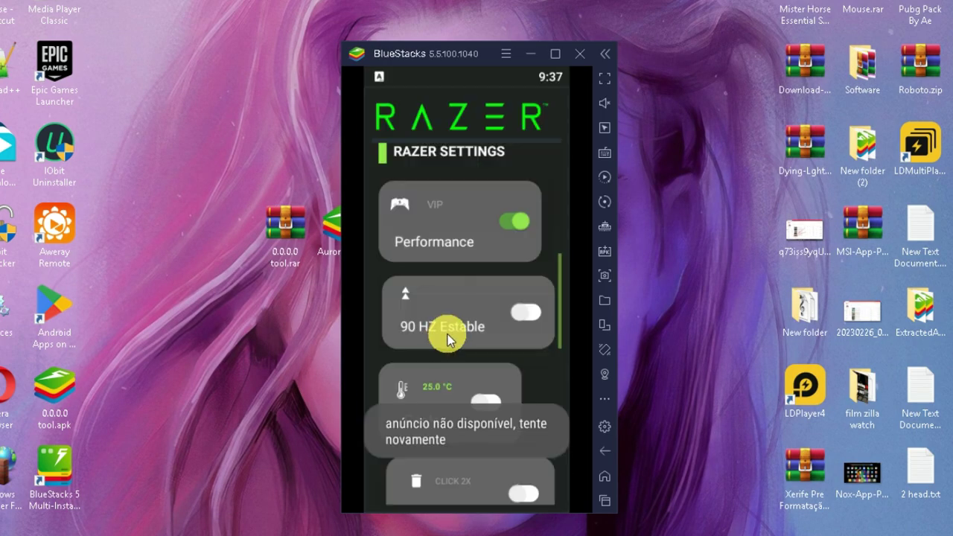
{"action": "left_click", "coordinate": [526, 312]}
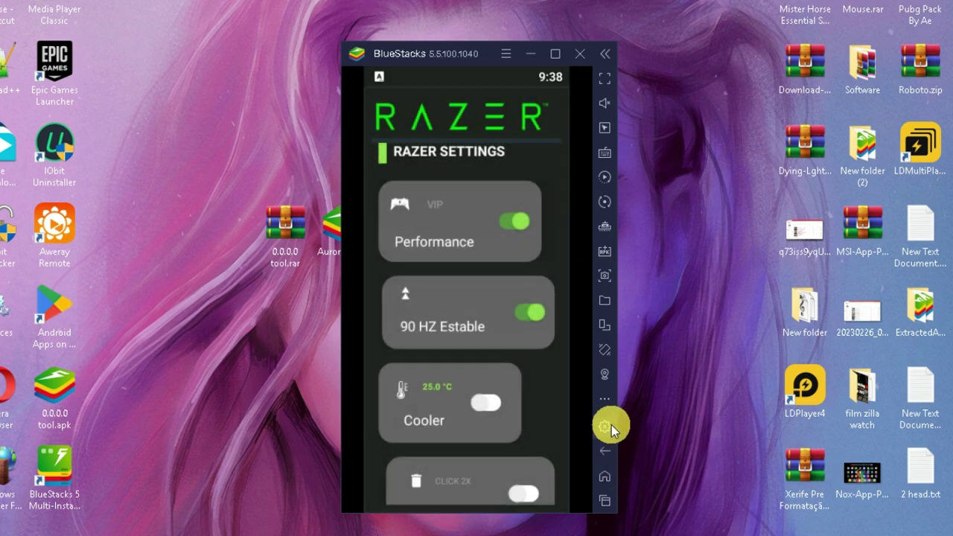
{"action": "left_click_drag", "start_coordinate": [547, 425], "coordinate": [528, 326]}
{"action": "left_click", "coordinate": [499, 305]}
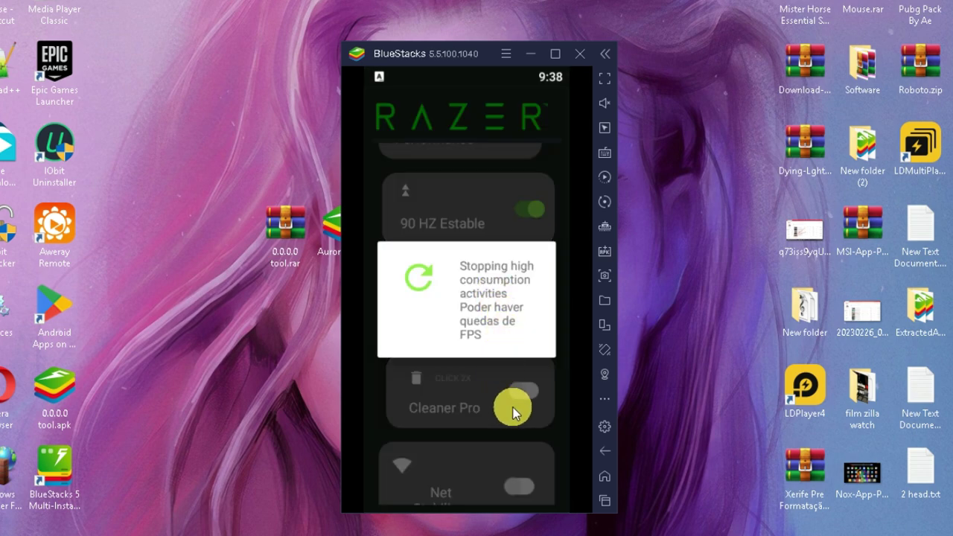
{"action": "left_click_drag", "start_coordinate": [508, 399], "coordinate": [514, 323]}
{"action": "left_click", "coordinate": [531, 331]}
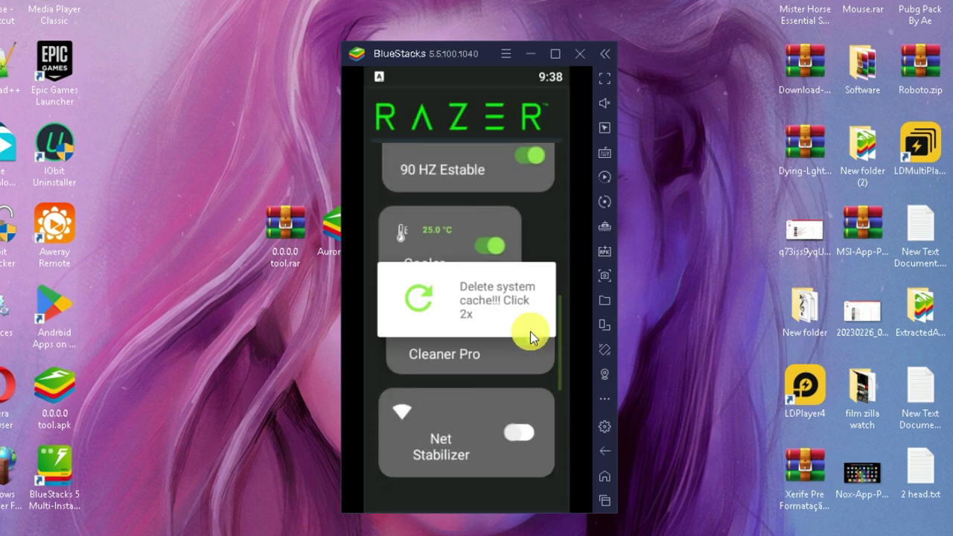
{"action": "left_click", "coordinate": [530, 331]}
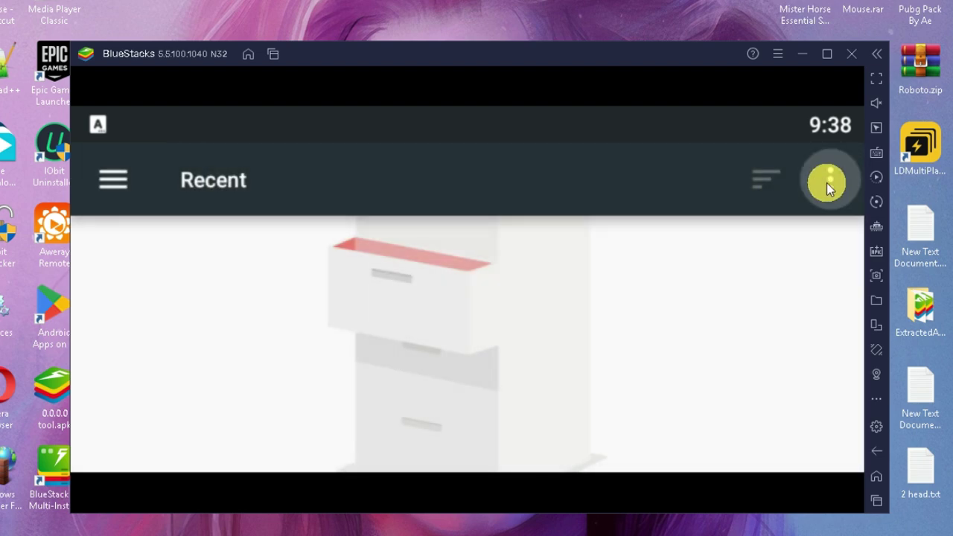
Show internal storage in the picker and grant access to ASUS_Z01QD's Android/data folder.
{"action": "left_click", "coordinate": [828, 181]}
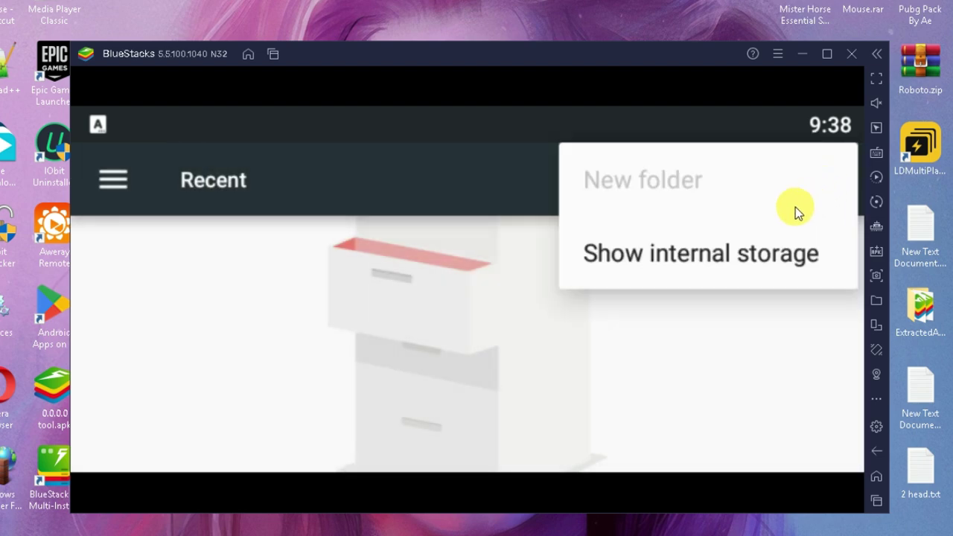
{"action": "left_click", "coordinate": [675, 257]}
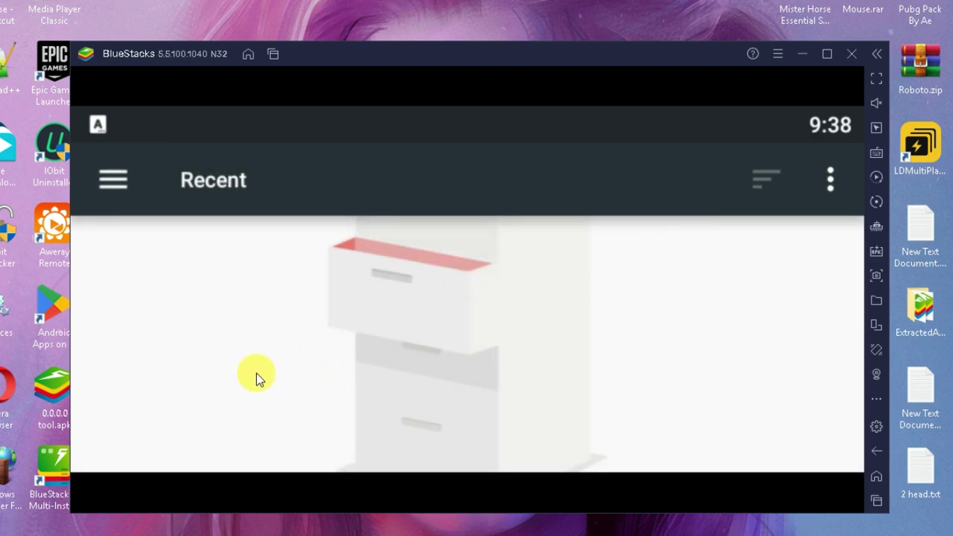
{"action": "left_click", "coordinate": [111, 180]}
{"action": "left_click", "coordinate": [212, 364]}
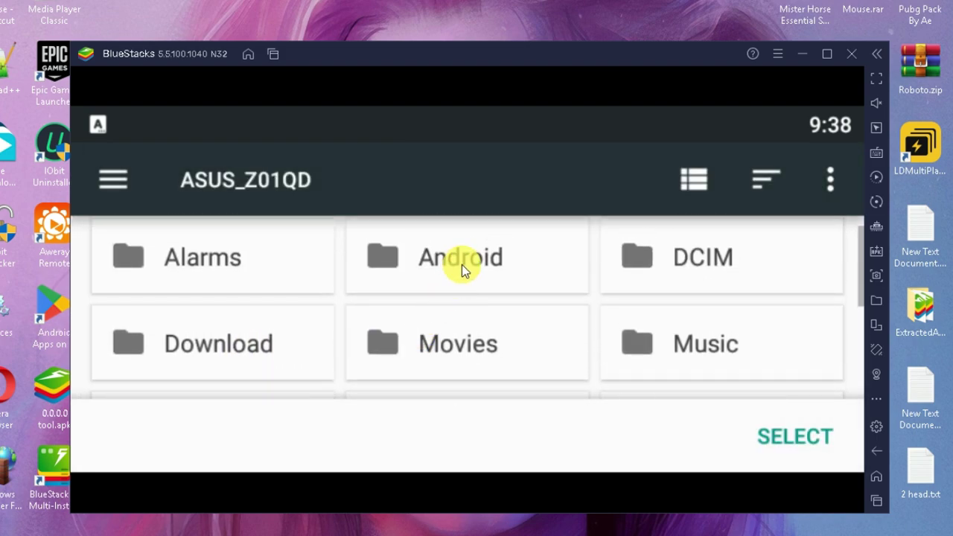
{"action": "left_click", "coordinate": [462, 264]}
{"action": "left_click", "coordinate": [266, 292]}
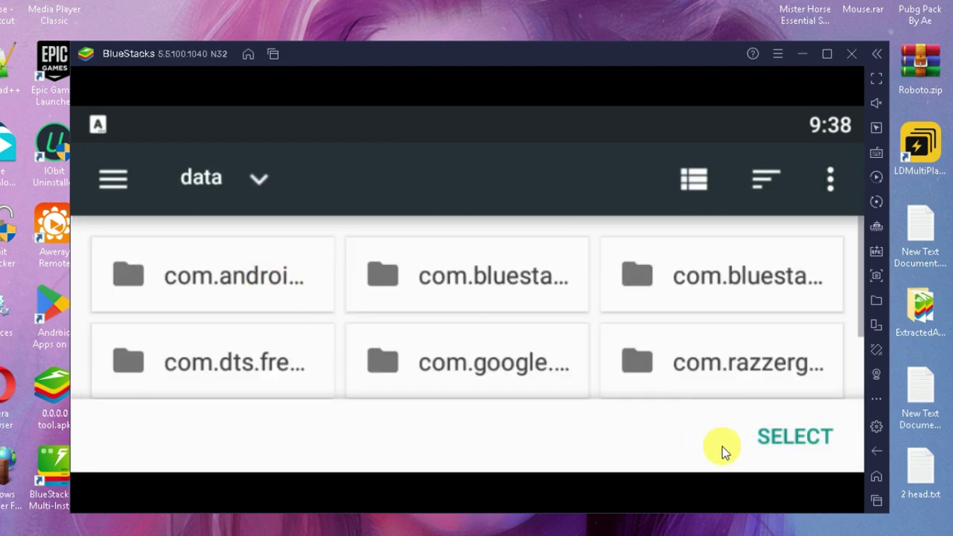
{"action": "left_click", "coordinate": [792, 437]}
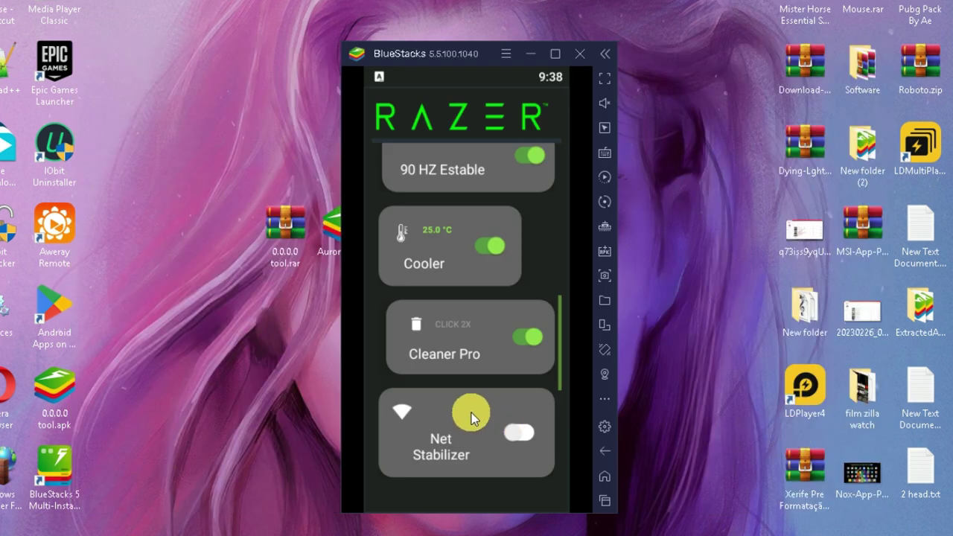
Turn on Net Stabilizer, then open LIST OF APPS and unlock Fake RAM.
{"action": "scroll", "coordinate": [477, 365], "scroll_direction": "down", "scroll_amount": 3}
{"action": "left_click", "coordinate": [512, 299]}
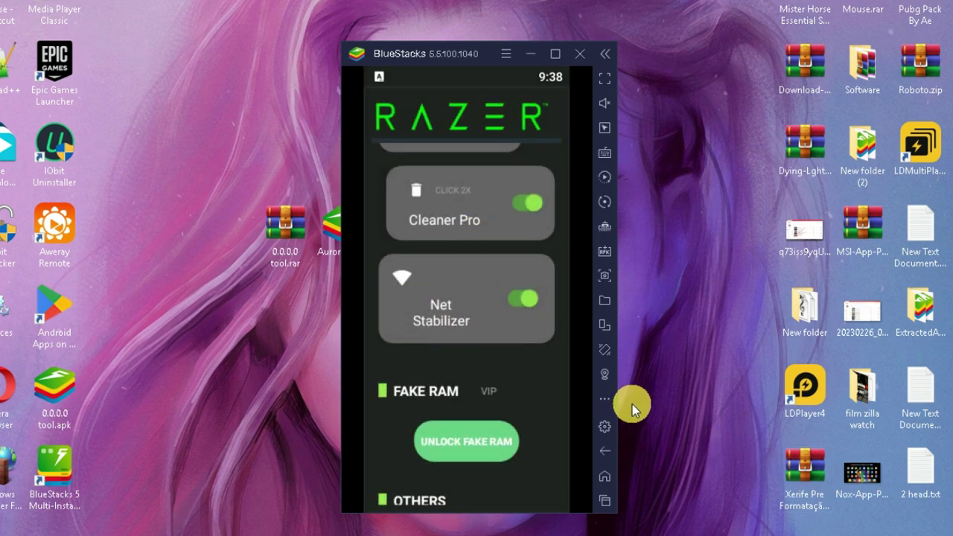
{"action": "left_click_drag", "start_coordinate": [502, 391], "coordinate": [513, 229]}
{"action": "left_click", "coordinate": [458, 446]}
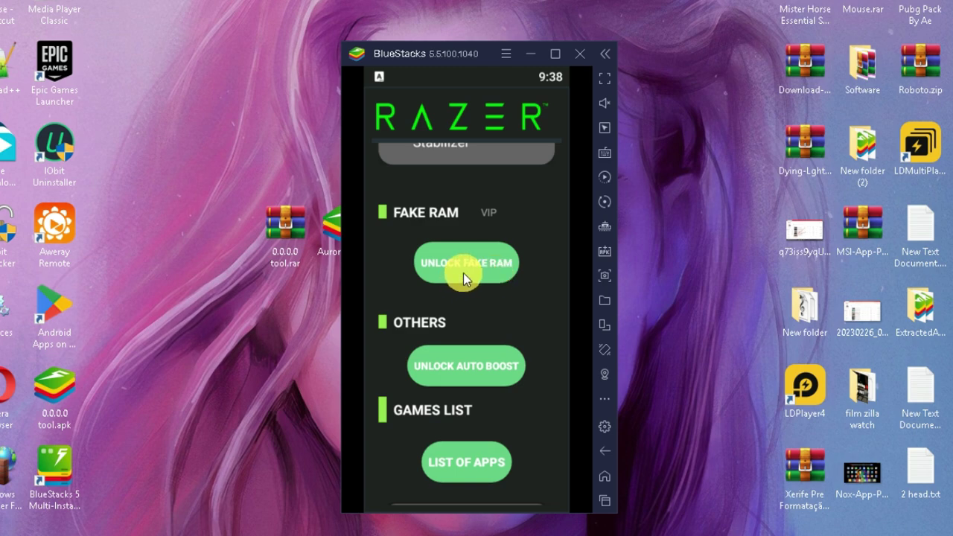
{"action": "left_click", "coordinate": [519, 288]}
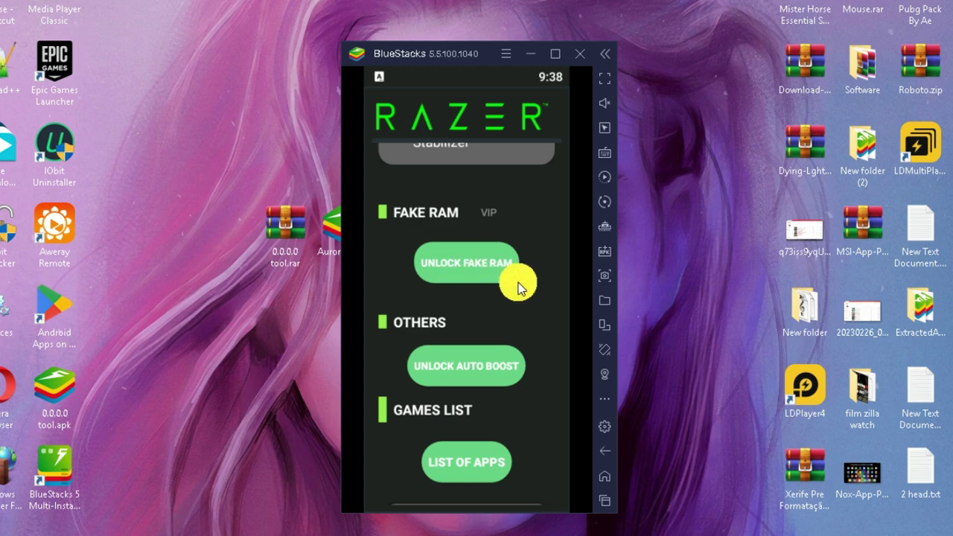
{"action": "left_click", "coordinate": [520, 288]}
{"action": "scroll", "coordinate": [449, 262], "scroll_direction": "down", "scroll_amount": 3}
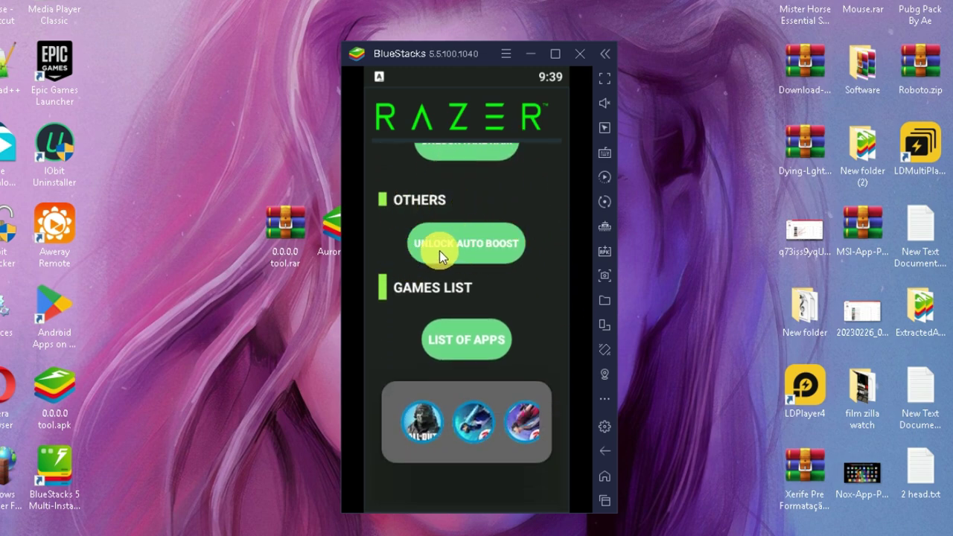
Unlock auto boost, enable Auto Booster and notification blocking, and grant Do Not Disturb access.
{"action": "scroll", "coordinate": [496, 253], "scroll_direction": "up", "scroll_amount": 1}
{"action": "left_click", "coordinate": [514, 283]}
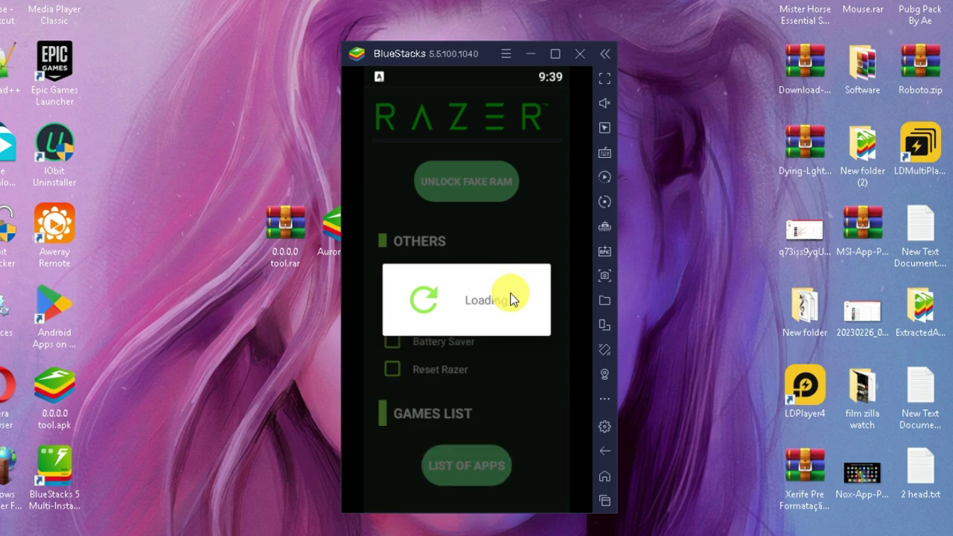
{"action": "left_click", "coordinate": [394, 290]}
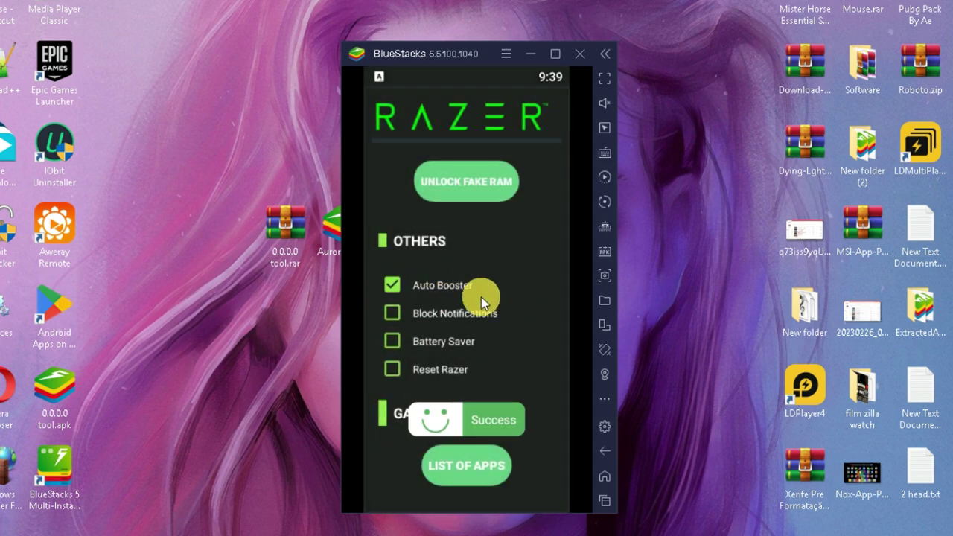
{"action": "left_click", "coordinate": [395, 315]}
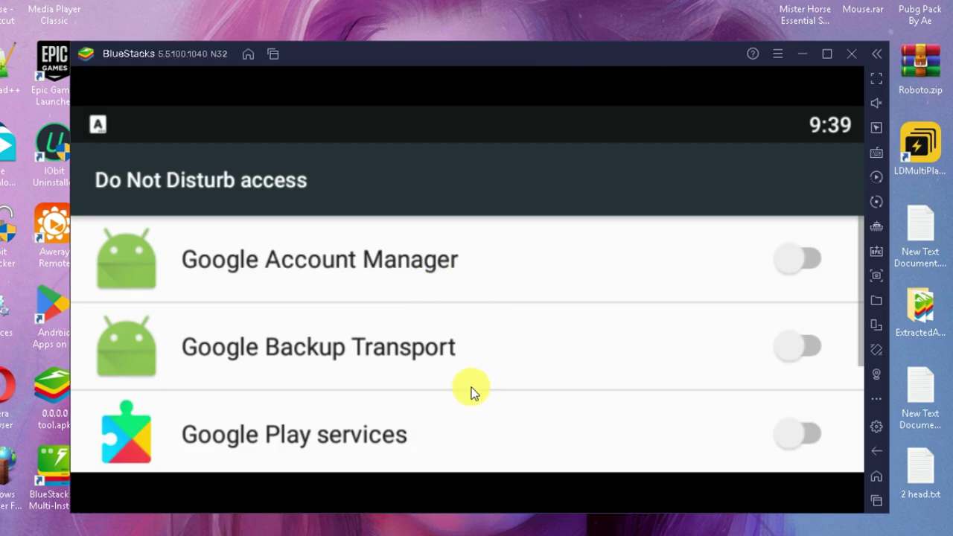
{"action": "left_click_drag", "start_coordinate": [472, 387], "coordinate": [511, 138]}
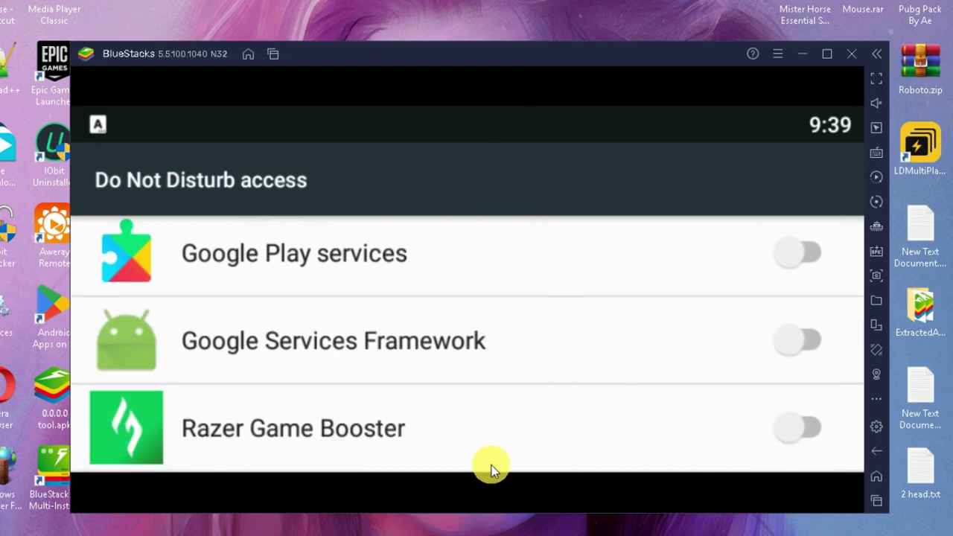
{"action": "left_click", "coordinate": [801, 418]}
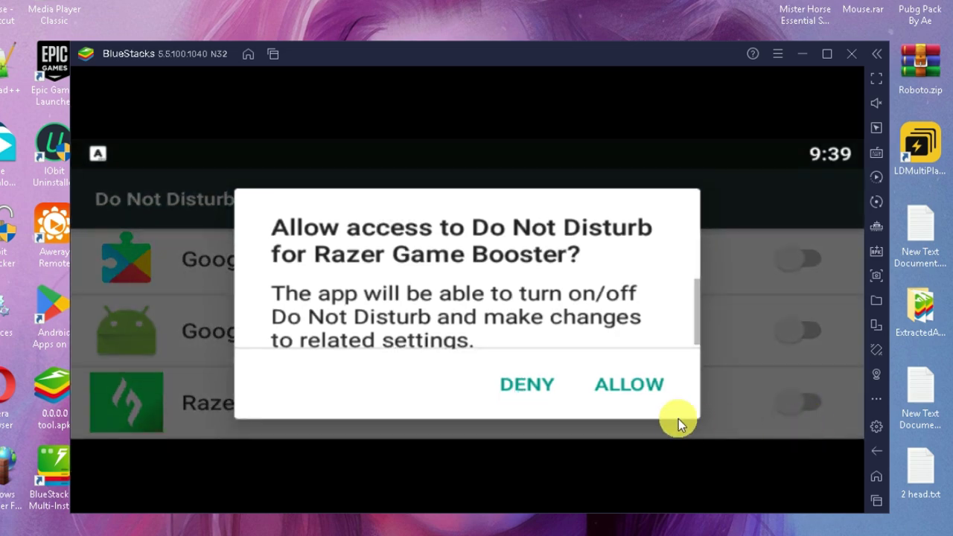
{"action": "left_click", "coordinate": [640, 399]}
Switch on Android's battery saver and return to Razer Game Booster with Battery Saver ticked.
{"action": "left_click_drag", "start_coordinate": [458, 428], "coordinate": [470, 190]}
{"action": "left_click", "coordinate": [605, 449]}
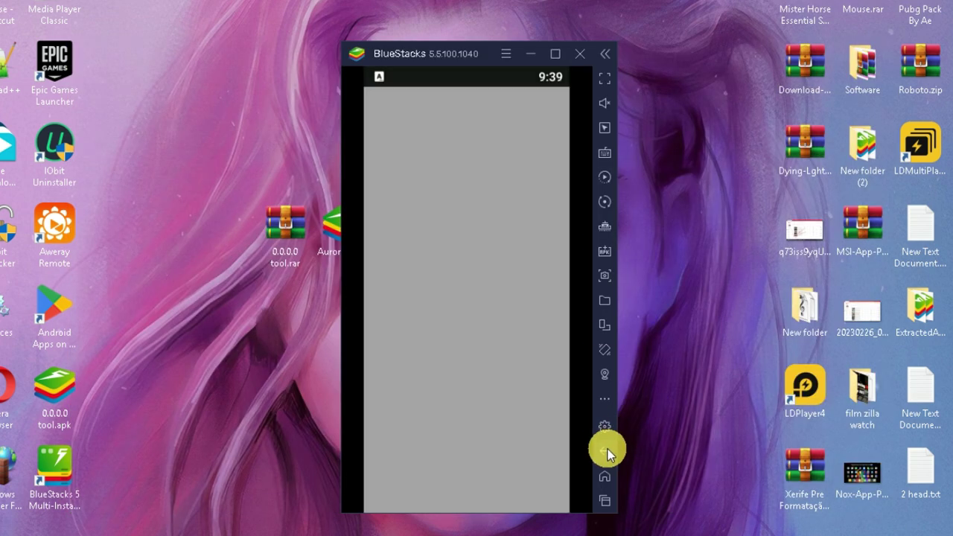
{"action": "left_click", "coordinate": [604, 450]}
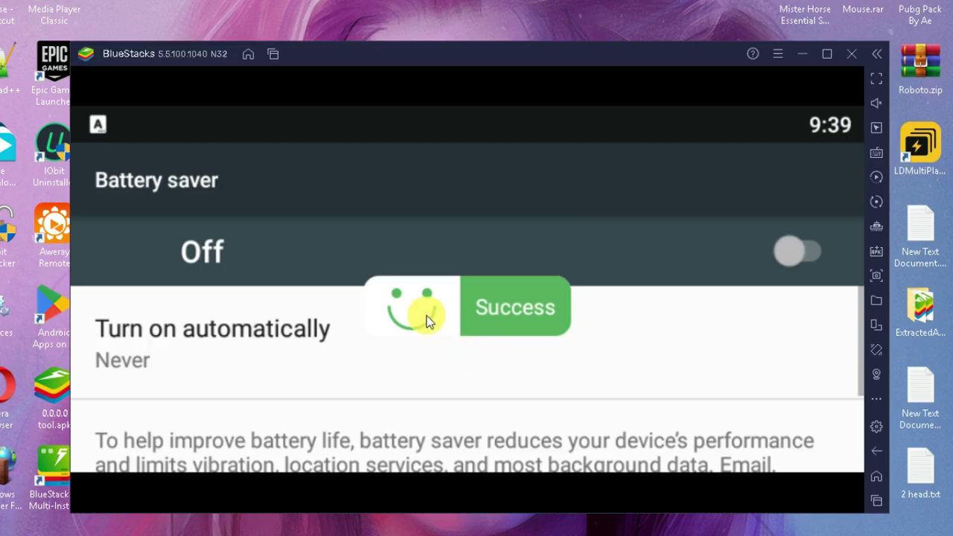
{"action": "left_click", "coordinate": [792, 259]}
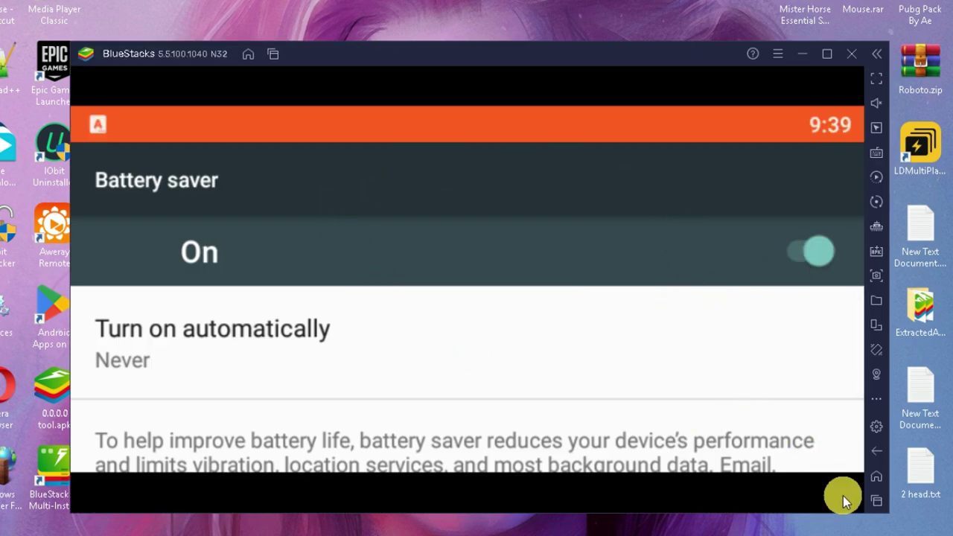
{"action": "left_click", "coordinate": [877, 451]}
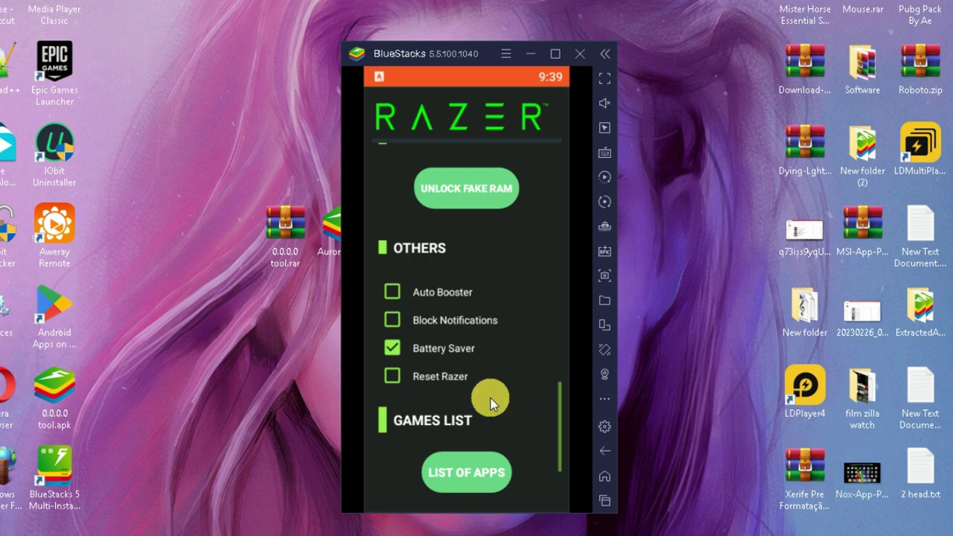
Launch Free Fire from the booster's app list and allow its permission request.
{"action": "scroll", "coordinate": [517, 341], "scroll_direction": "down", "scroll_amount": 2}
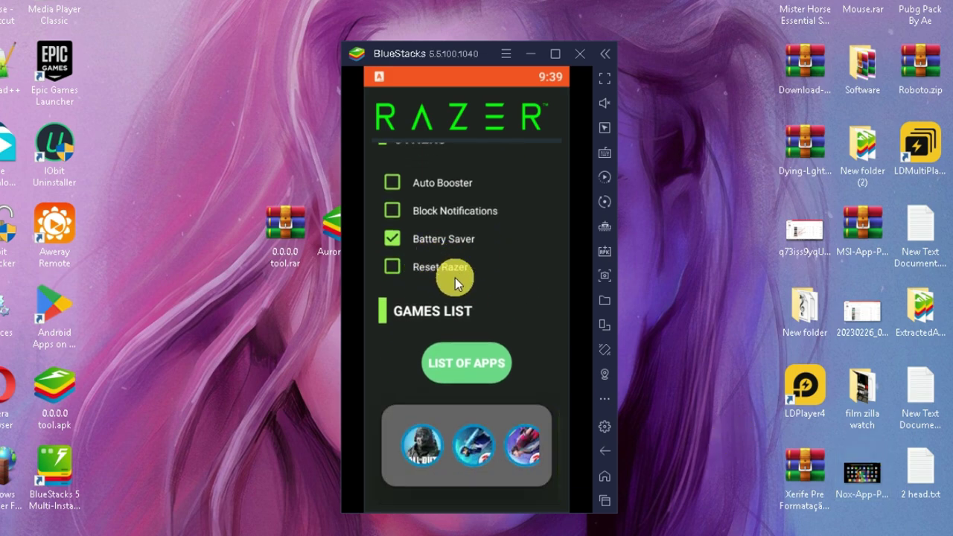
{"action": "left_click", "coordinate": [481, 376]}
{"action": "scroll", "coordinate": [468, 298], "scroll_direction": "down", "scroll_amount": 6}
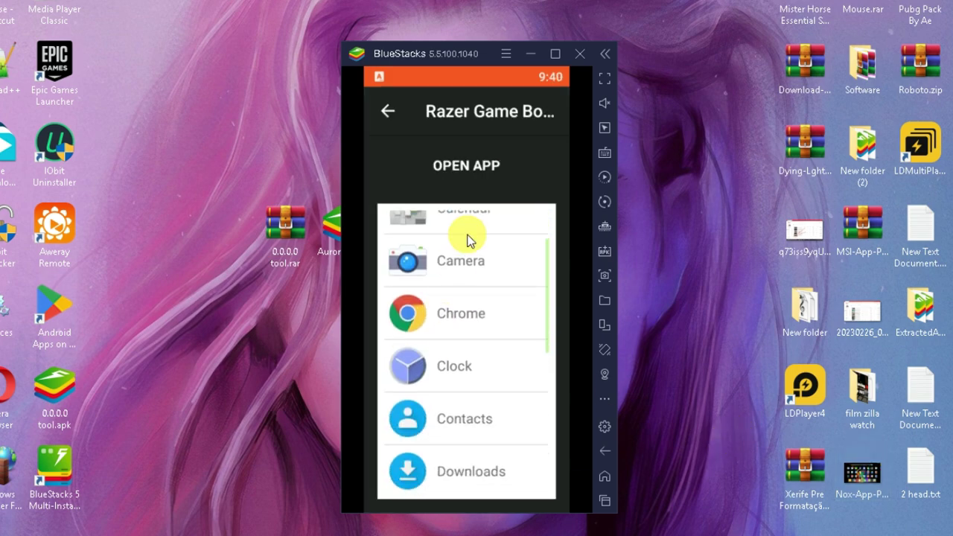
{"action": "scroll", "coordinate": [485, 409], "scroll_direction": "up", "scroll_amount": 2}
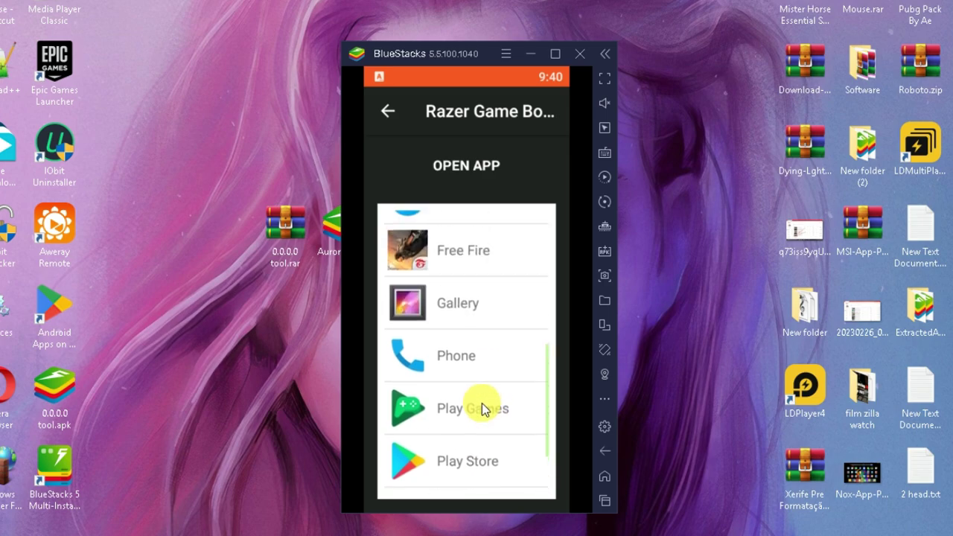
{"action": "left_click", "coordinate": [603, 502]}
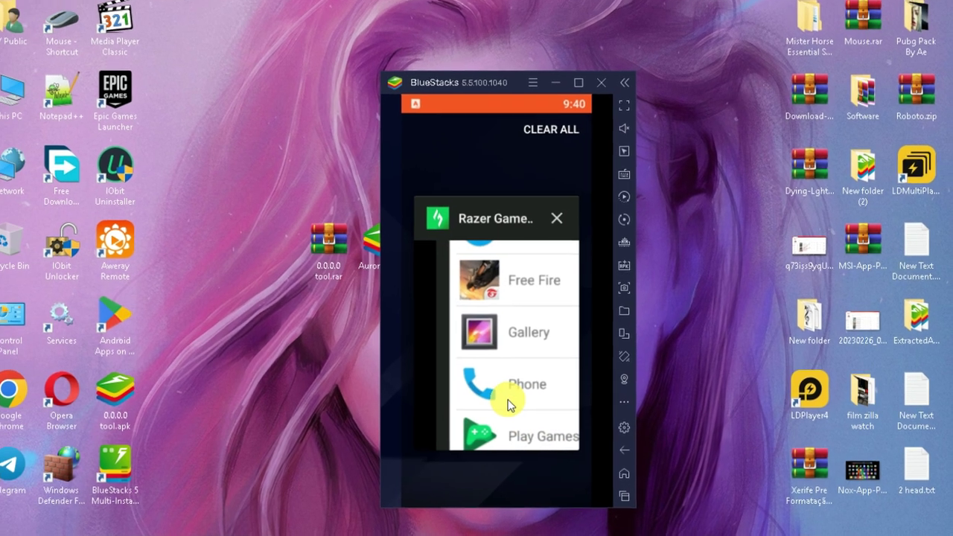
{"action": "left_click", "coordinate": [470, 391]}
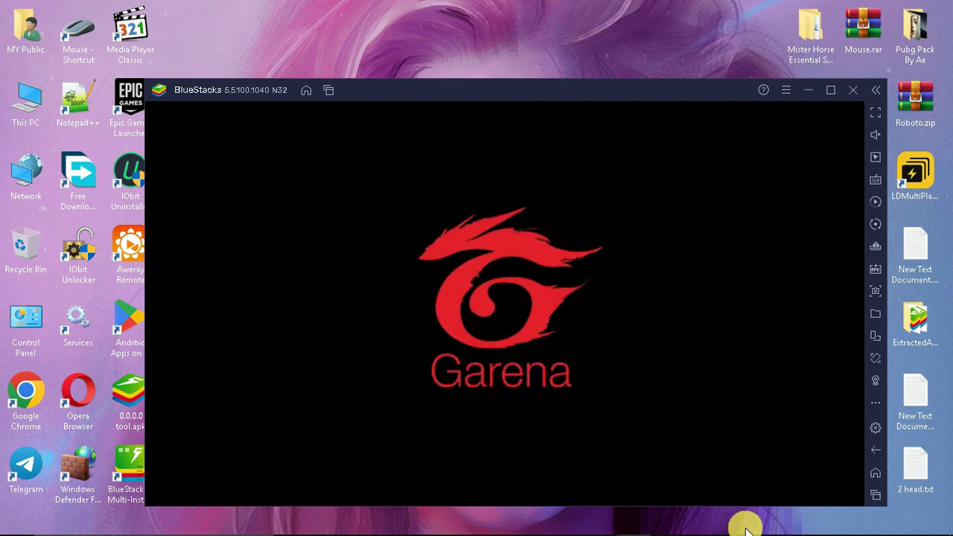
{"action": "left_click", "coordinate": [632, 438]}
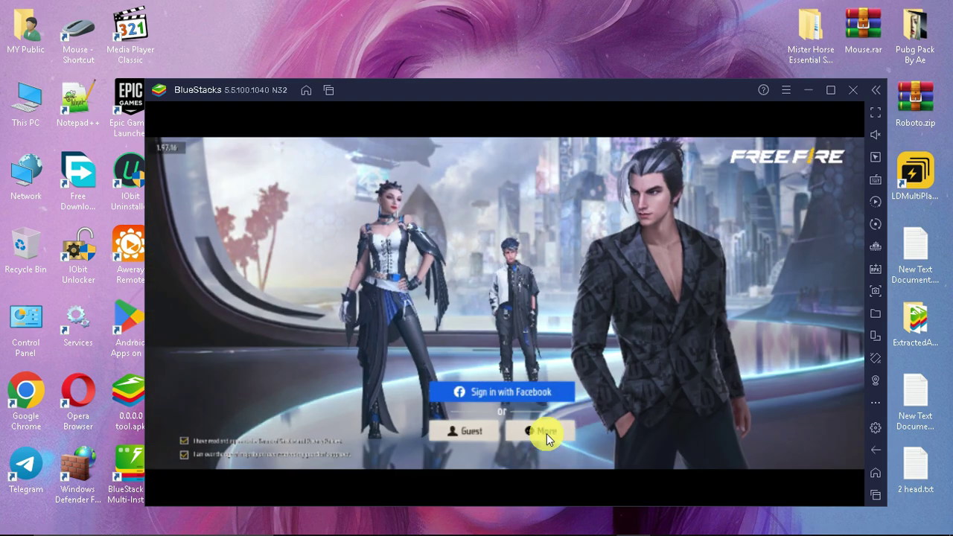
Dismiss the extra sign-in options and sign in to Free Fire with Facebook.
{"action": "left_click", "coordinate": [543, 430]}
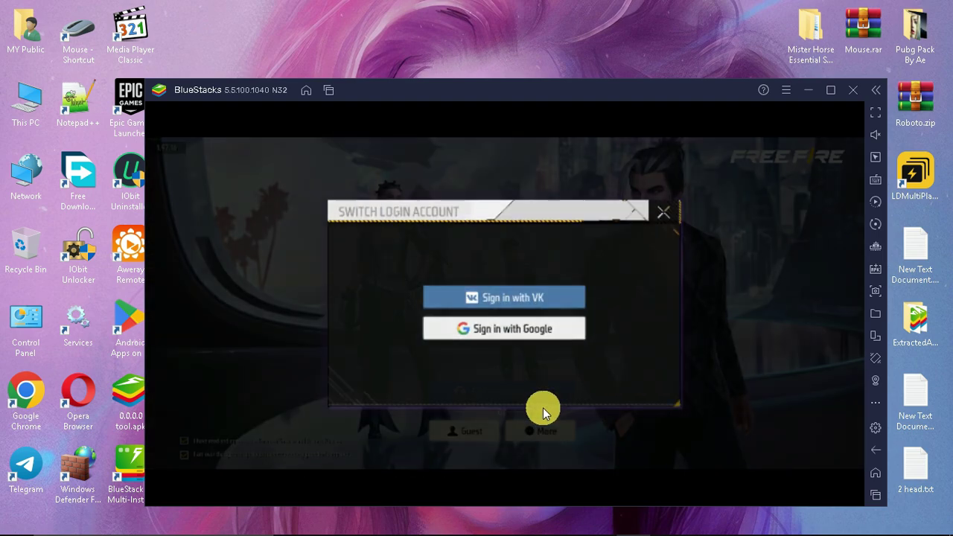
{"action": "left_click", "coordinate": [662, 211]}
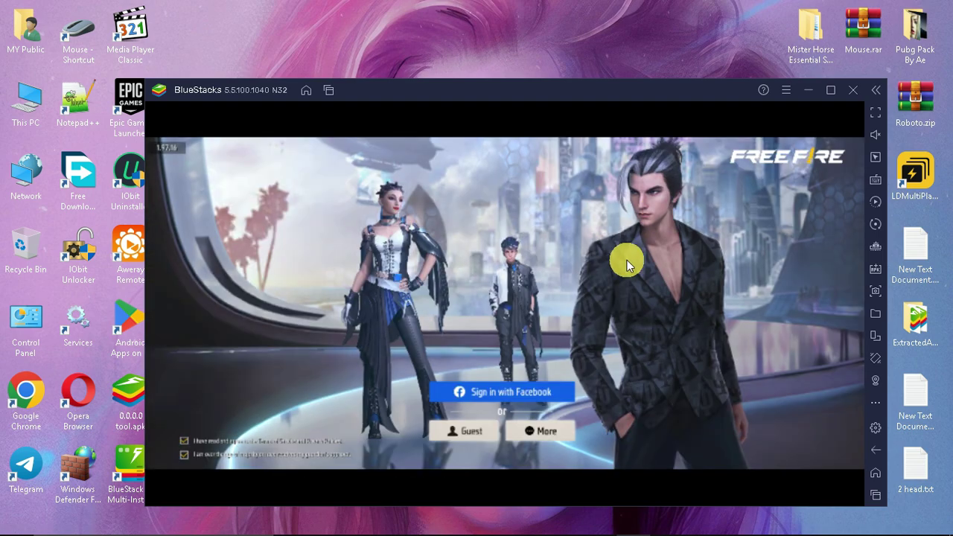
{"action": "left_click", "coordinate": [544, 397]}
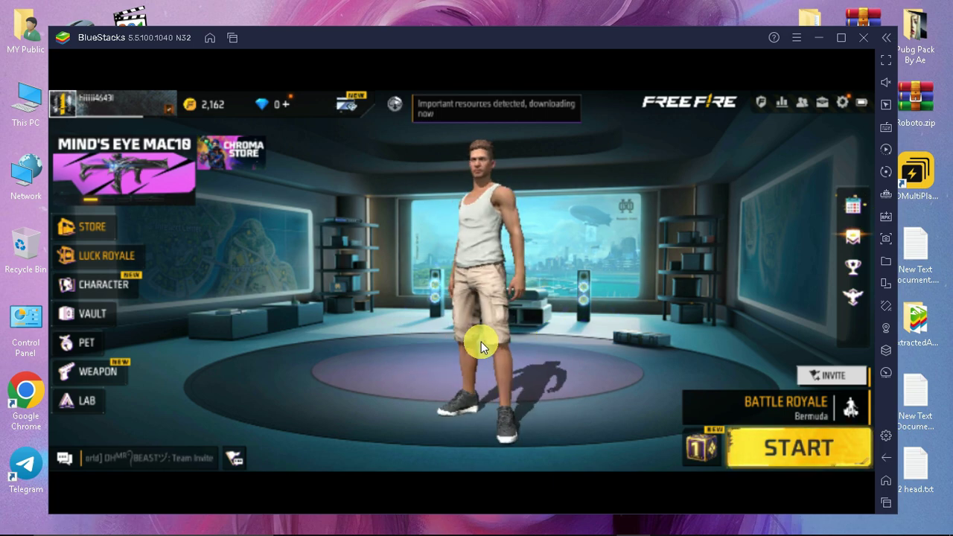
{"action": "mouse_move", "coordinate": [481, 347]}
{"action": "left_mouse_down"}
{"action": "mouse_move", "coordinate": [479, 174]}
{"action": "mouse_move", "coordinate": [479, 348]}
{"action": "mouse_move", "coordinate": [517, 394]}
{"action": "mouse_move", "coordinate": [529, 298]}
{"action": "left_mouse_up"}
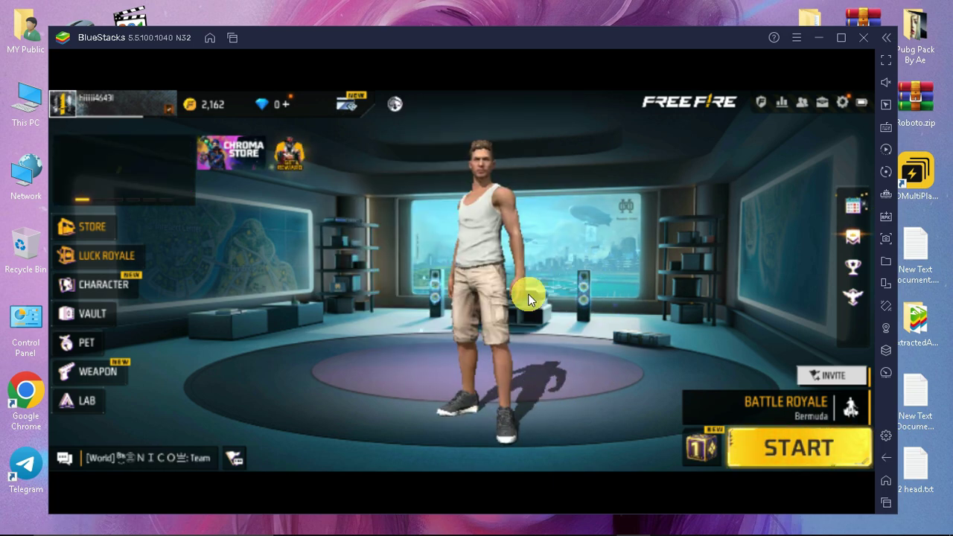
Open Free Fire's Custom HUD controls and the emulator's advanced keymapping editor.
{"action": "left_click", "coordinate": [844, 106]}
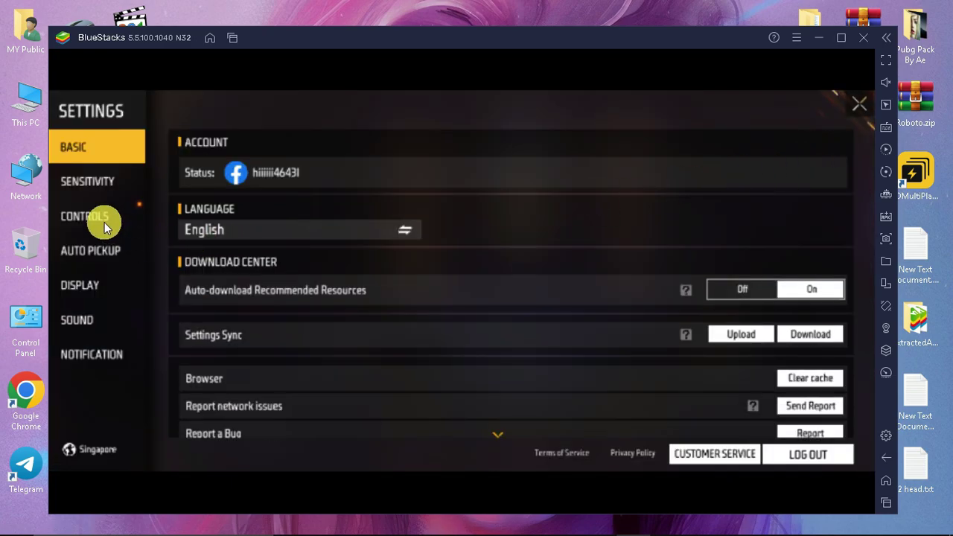
{"action": "left_click", "coordinate": [104, 222]}
{"action": "left_click", "coordinate": [757, 458]}
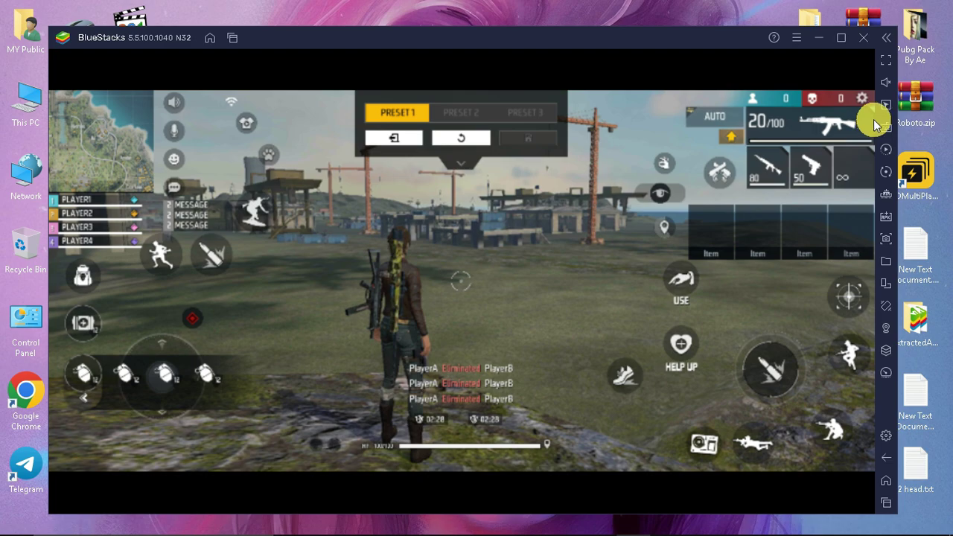
{"action": "left_click", "coordinate": [889, 121]}
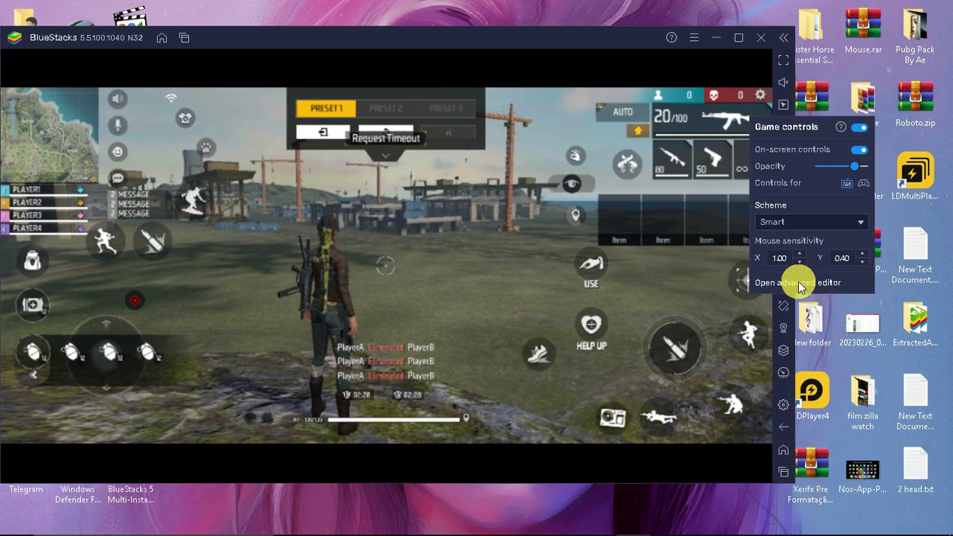
{"action": "left_click", "coordinate": [801, 283]}
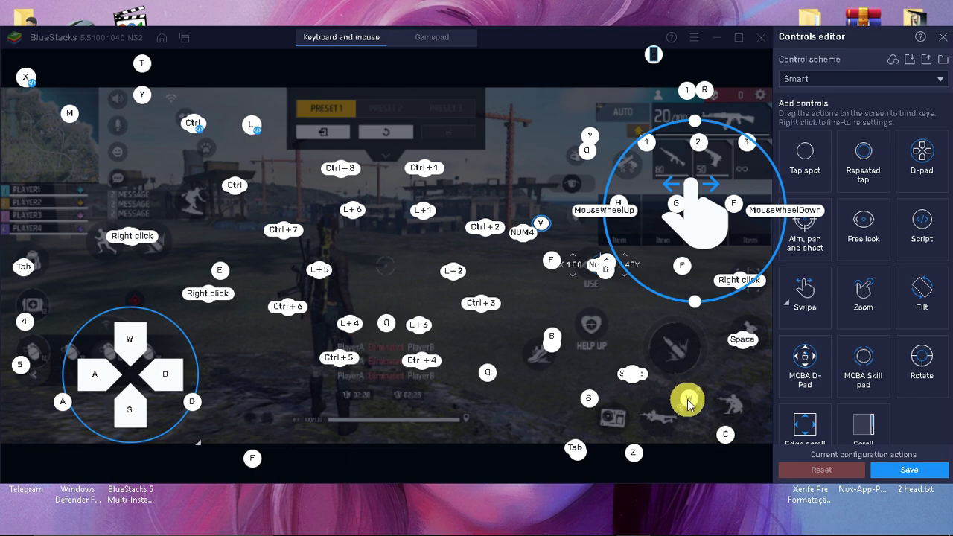
Move the C, Z and Tab key markers upward, then jump from the plane and skydive.
{"action": "left_click_drag", "start_coordinate": [724, 435], "coordinate": [735, 404]}
{"action": "left_click_drag", "start_coordinate": [645, 458], "coordinate": [657, 412]}
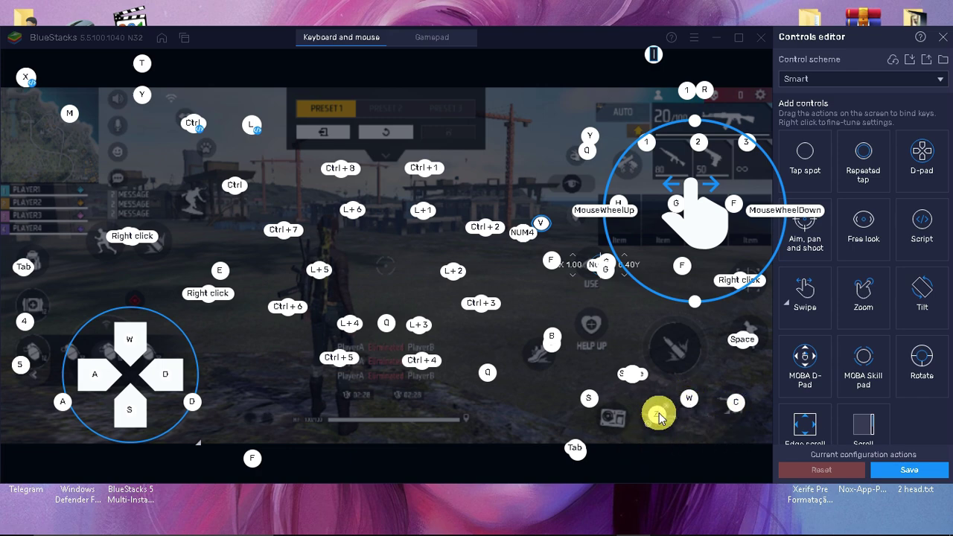
{"action": "left_click_drag", "start_coordinate": [586, 443], "coordinate": [593, 325]}
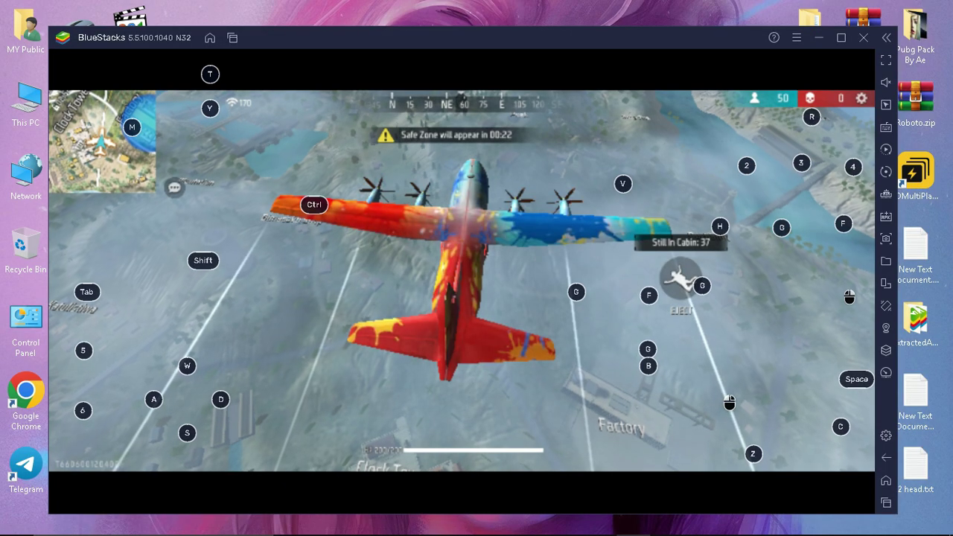
{"action": "key", "text": "g"}
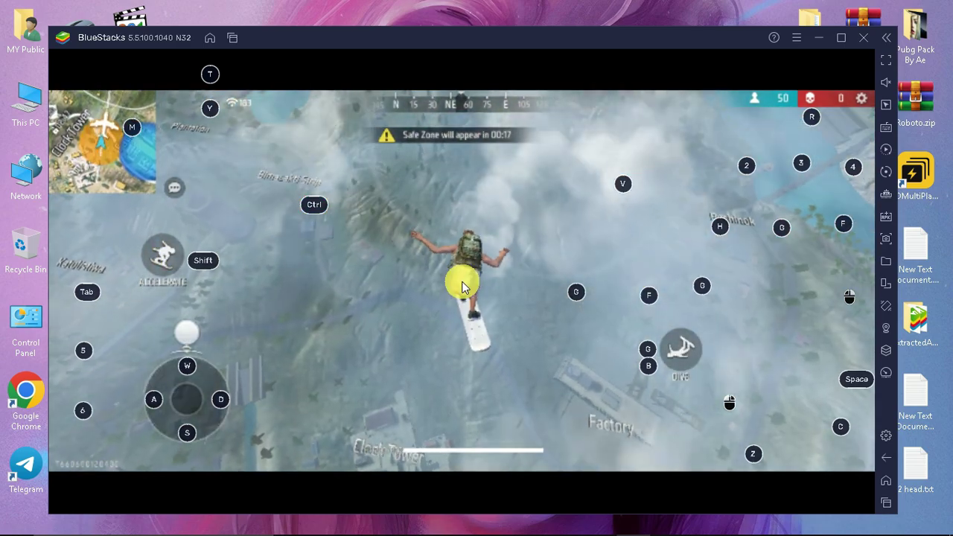
{"action": "key", "text": "w"}
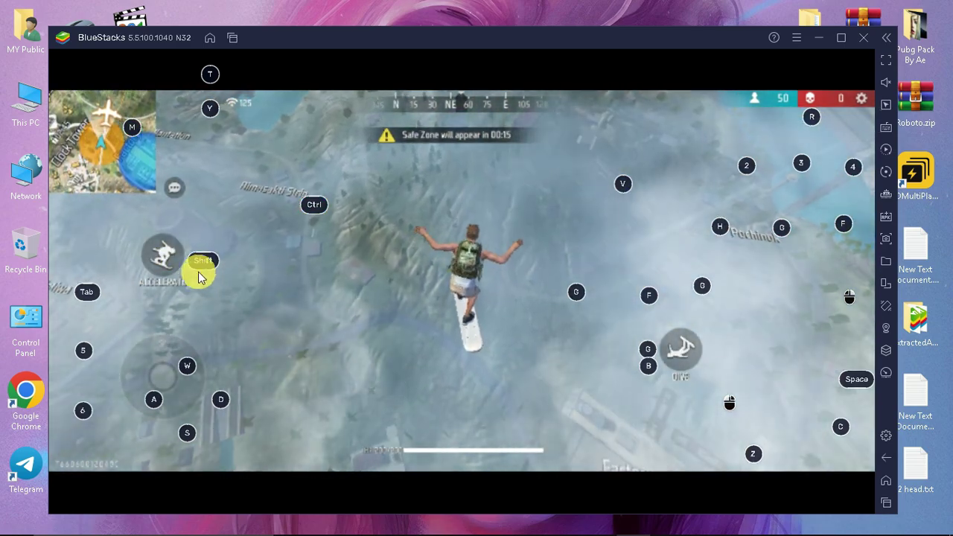
Move the Shift marker onto Accelerate, save the keymapping, and check the control schemes list.
{"action": "left_click", "coordinate": [884, 125]}
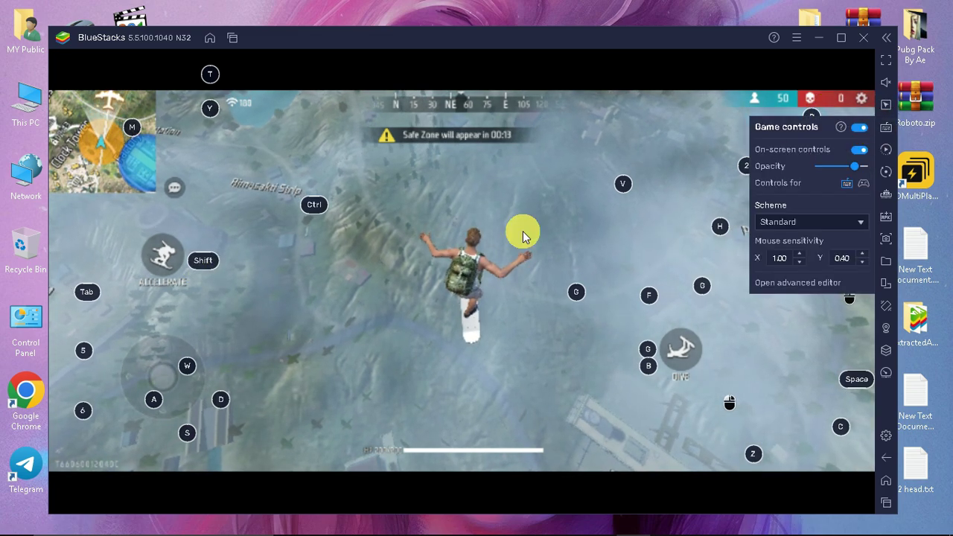
{"action": "left_click", "coordinate": [796, 283]}
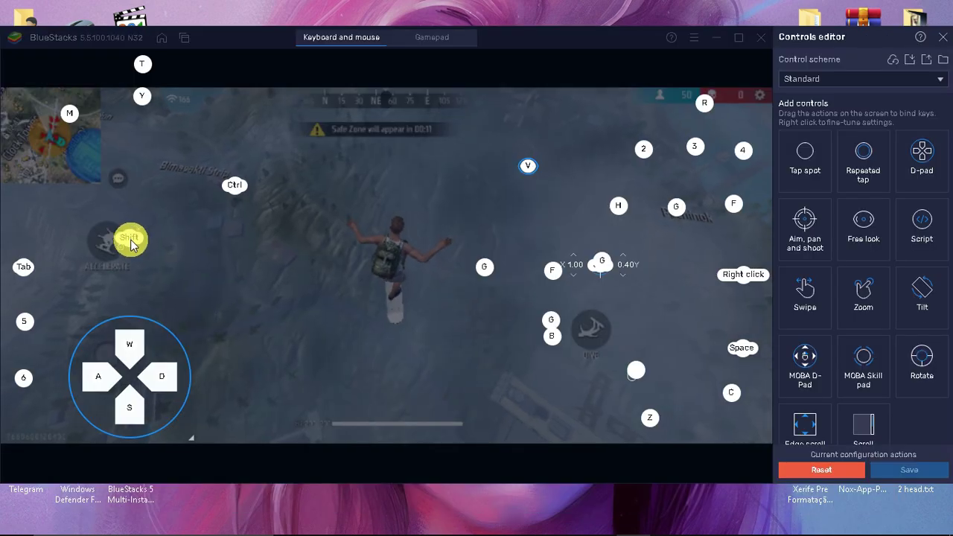
{"action": "left_click_drag", "start_coordinate": [133, 246], "coordinate": [110, 248]}
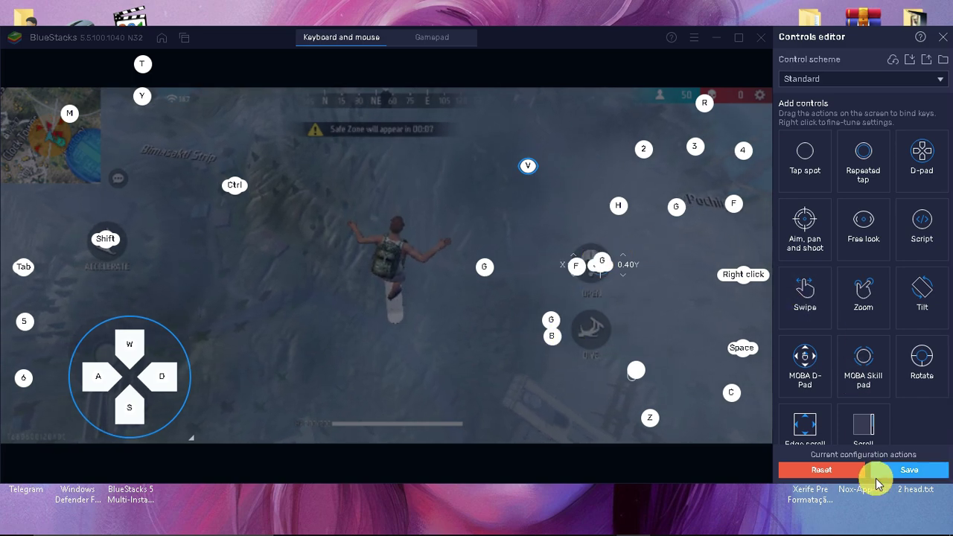
{"action": "left_click", "coordinate": [910, 470]}
{"action": "left_click", "coordinate": [814, 278]}
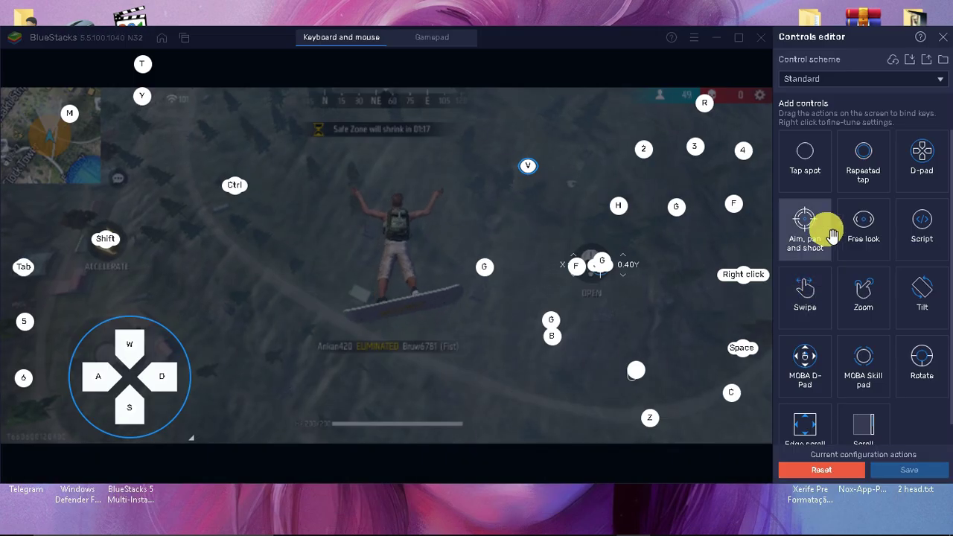
{"action": "left_click", "coordinate": [865, 79]}
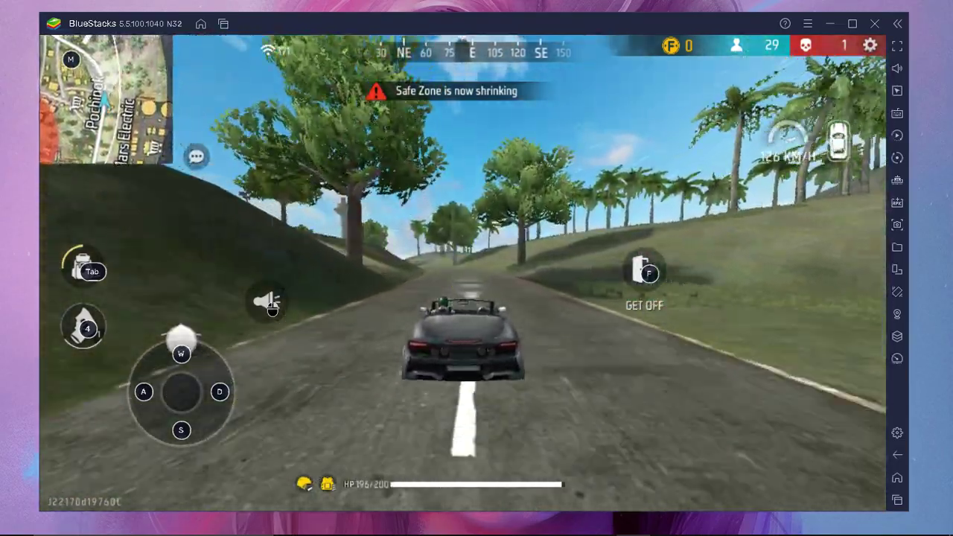
Swing the camera left with the mouse, then steer the car right with D to follow the road.
{"action": "left_click_drag", "start_coordinate": [792, 198], "coordinate": [464, 219]}
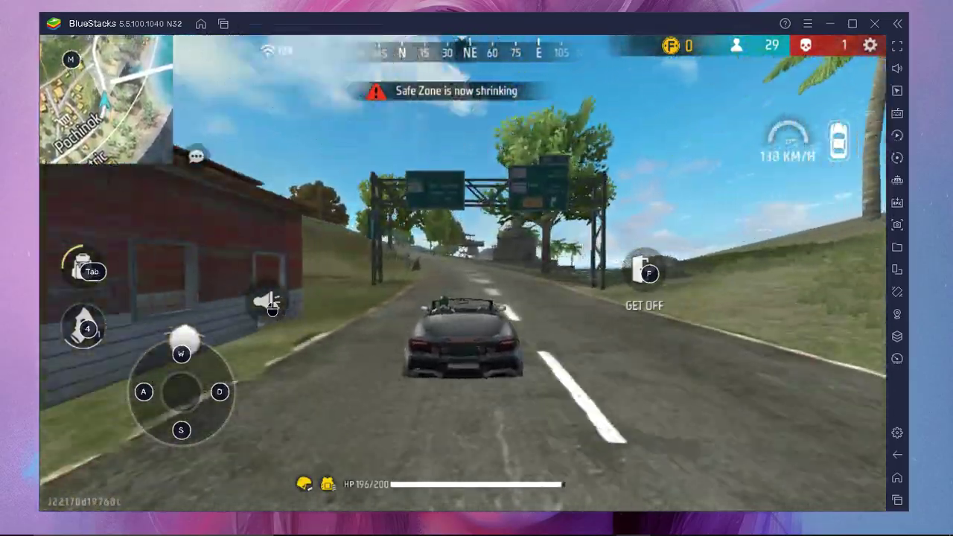
{"action": "key", "text": "d"}
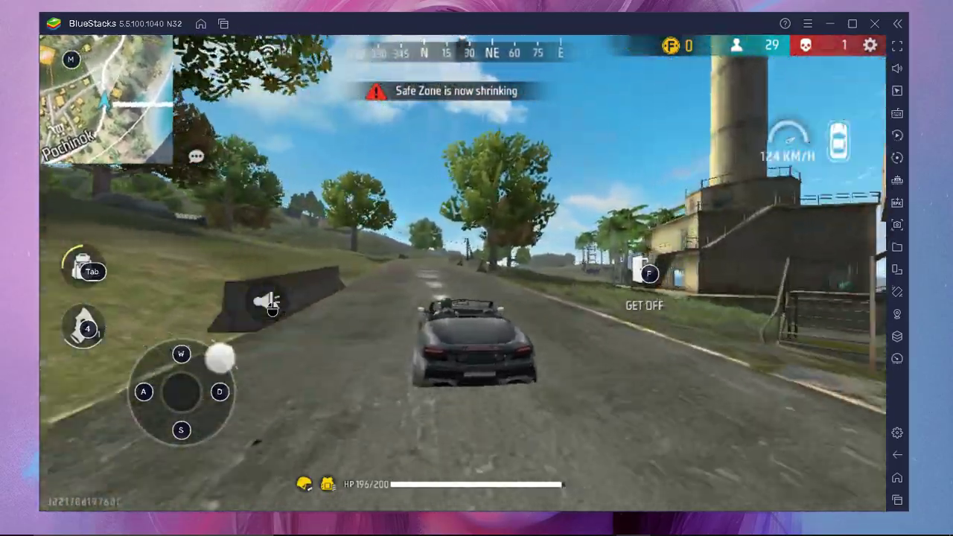
{"action": "key", "text": "d"}
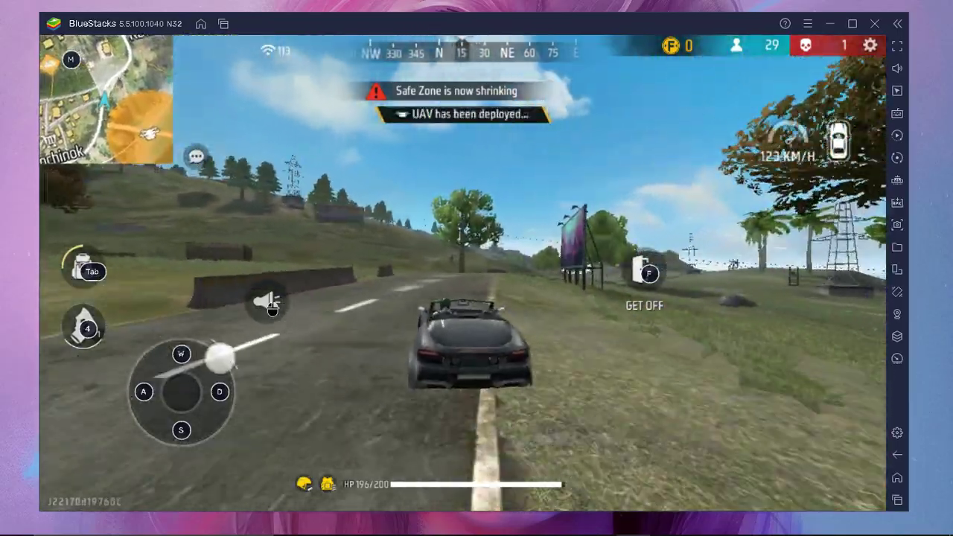